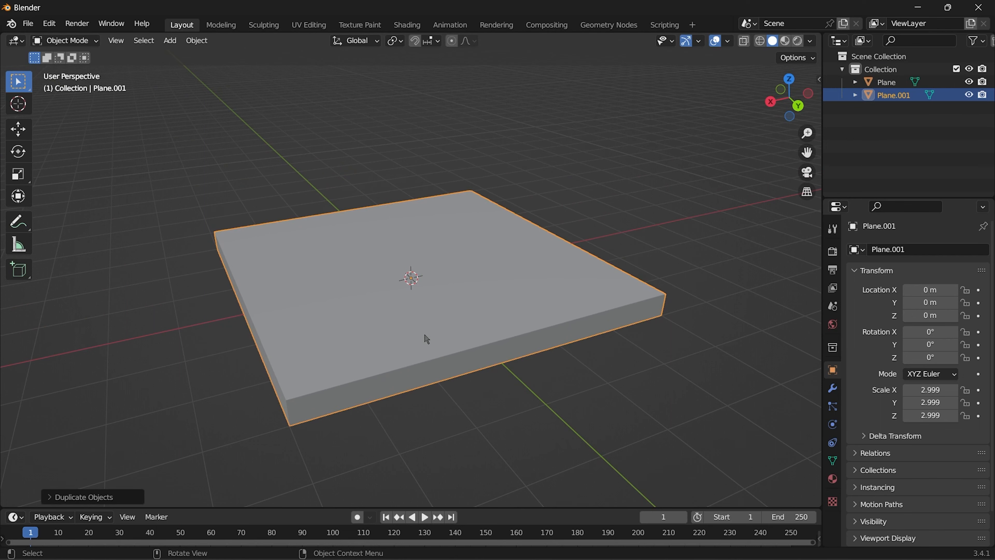
Narrow the duplicated slab into a plank along X and thin it to a Z scale of about 0.699.
key("s")
key("x")
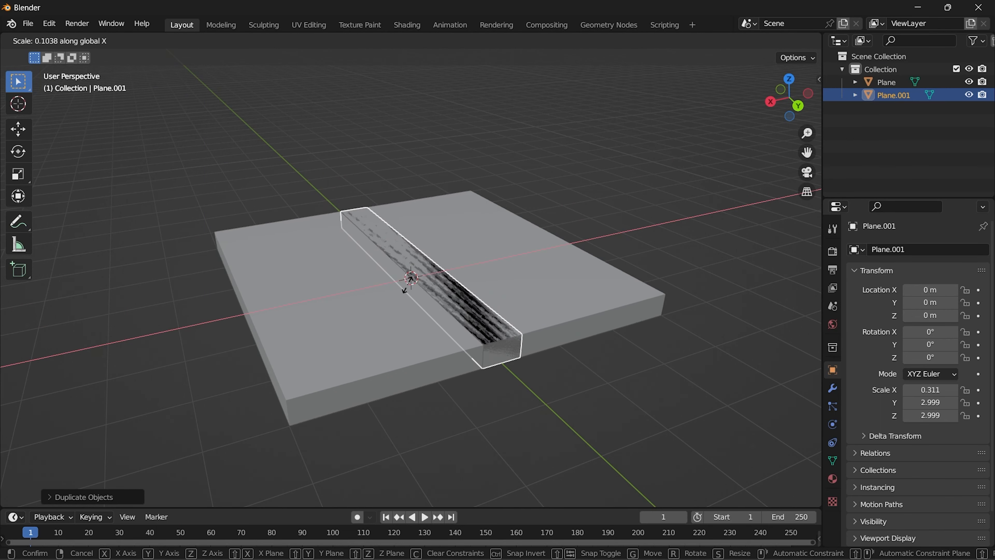
left_click(410, 285)
left_click_drag(931, 416, 930, 415)
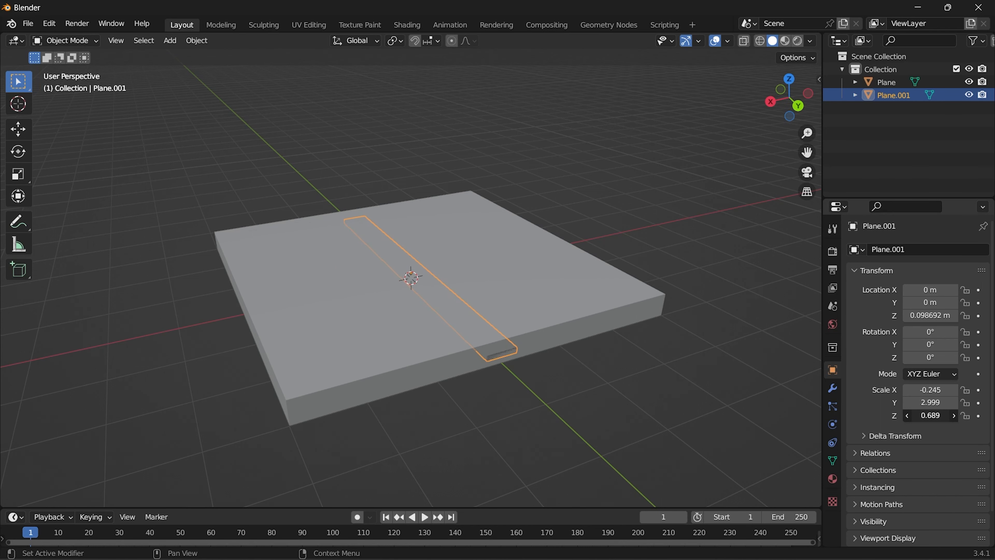
Raise the plank onto the base slab's top and move it to the slab's edge at about X 2.73 m.
left_click_drag(931, 316, 930, 316)
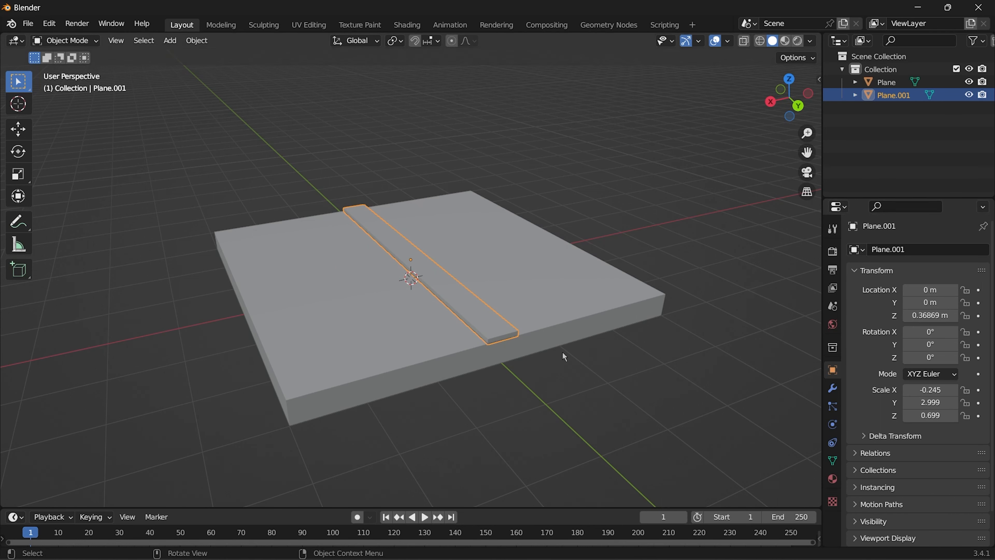
scroll(811, 359, "up", 2)
left_click(17, 129)
left_click_drag(365, 271, 163, 313)
scroll(795, 308, "down", 2)
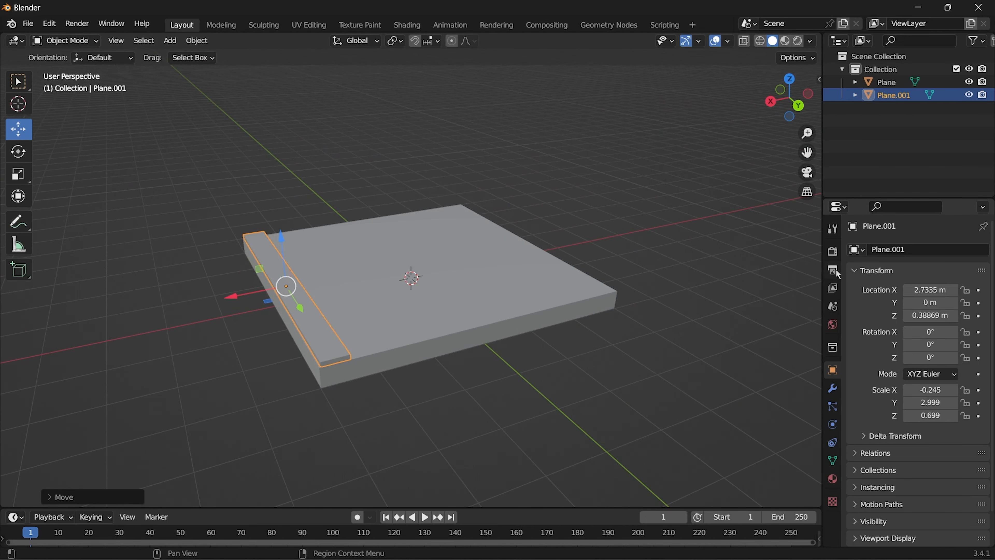
Add an Array modifier with a fixed count of 12 to the plank and fine-tune its relative X offset.
left_click(832, 389)
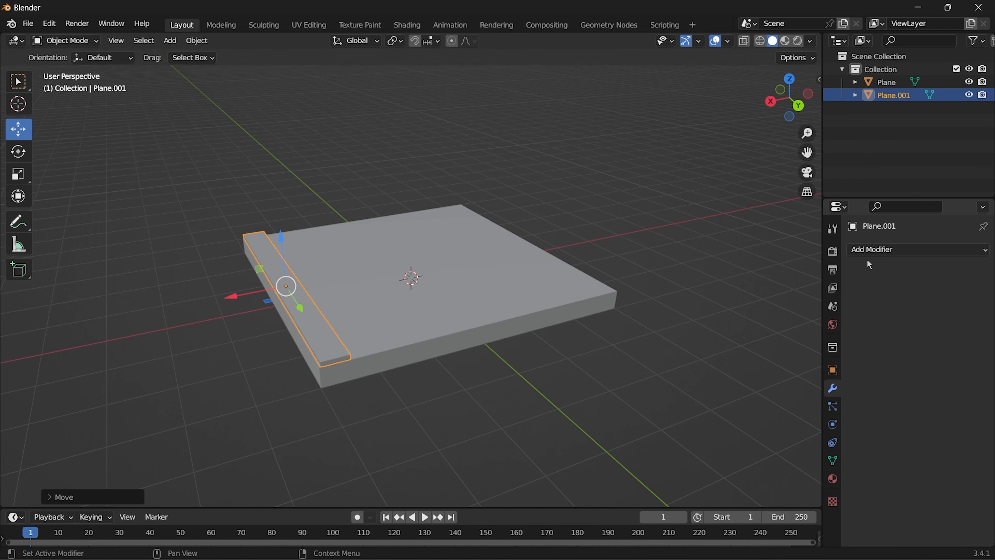
left_click(868, 250)
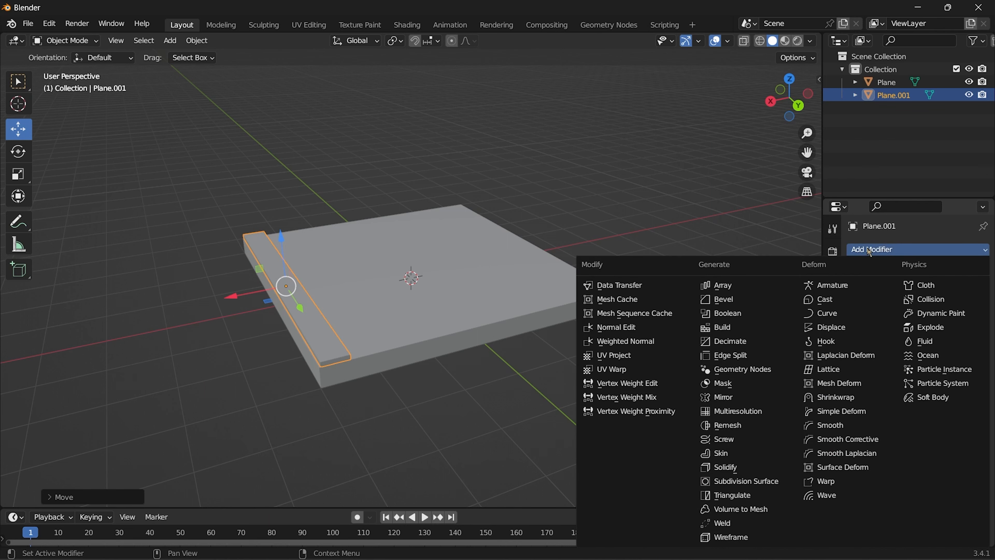
left_click(743, 287)
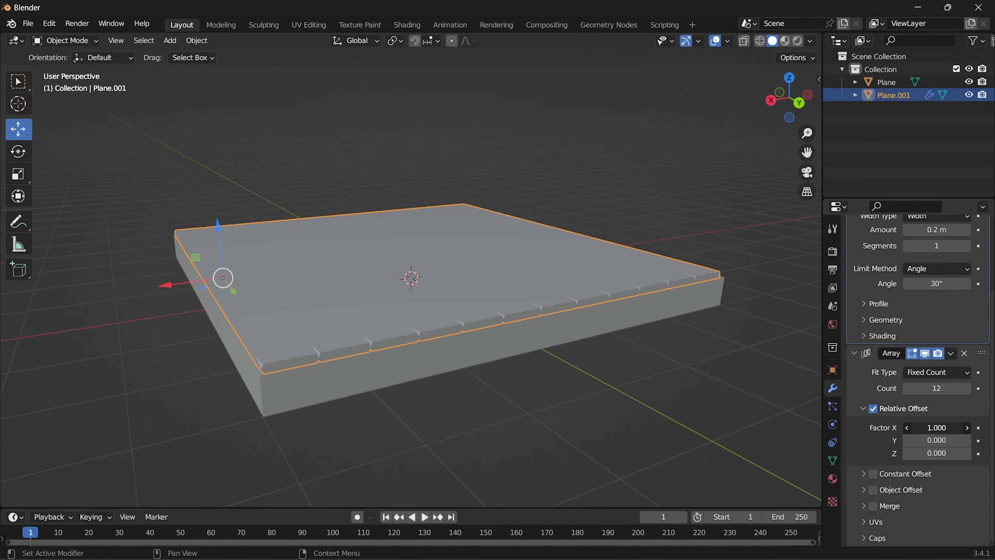
left_click_drag(937, 428, 950, 427)
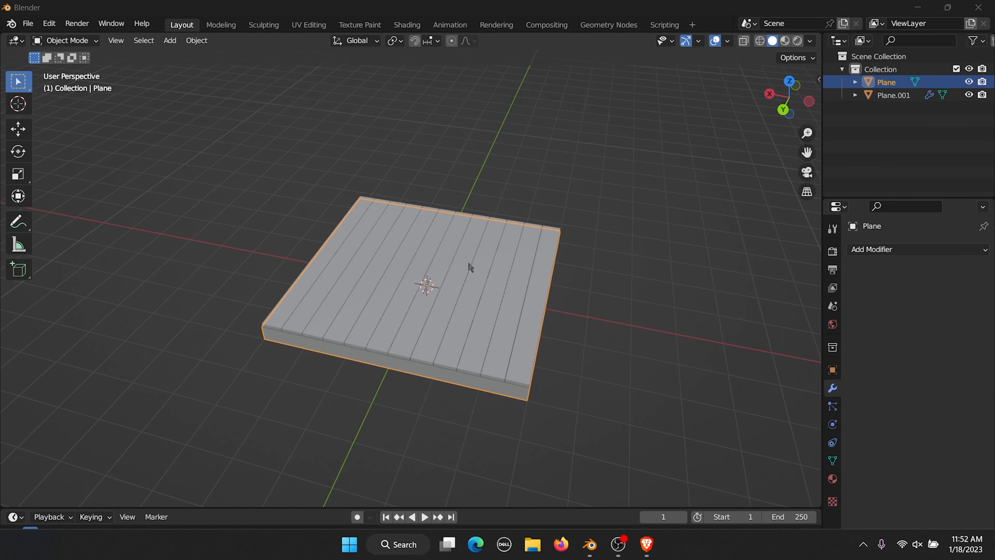
Add a cube and scale it uniformly by about 3 to match the floor's footprint.
left_click(170, 40)
mouse_move(216, 63)
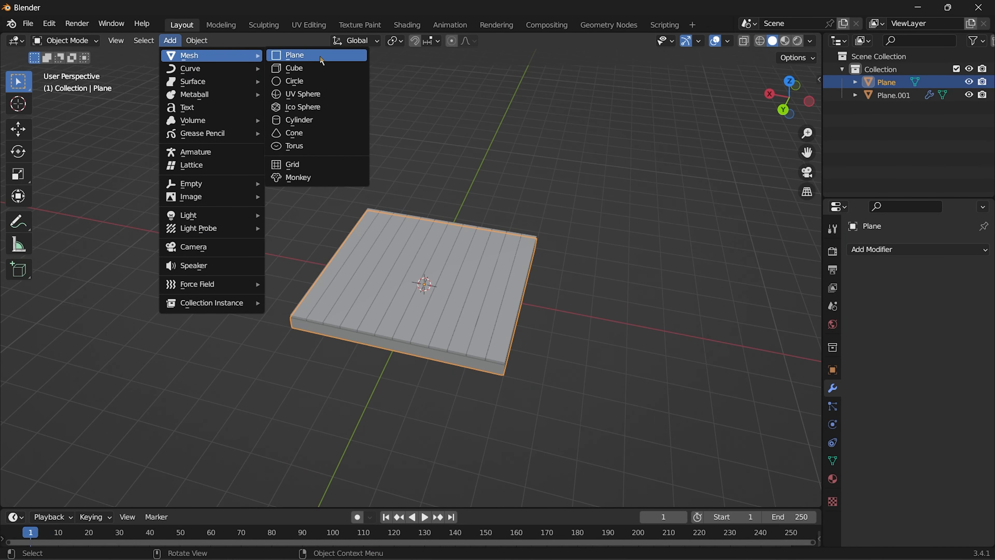
left_click(313, 69)
middle_click_drag(500, 259, 475, 249)
key("s")
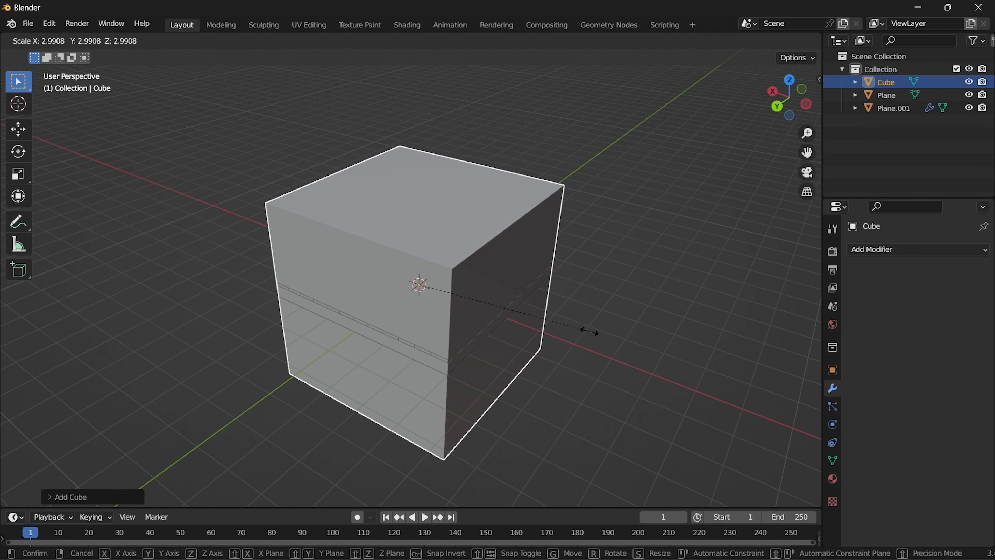
left_click(591, 331)
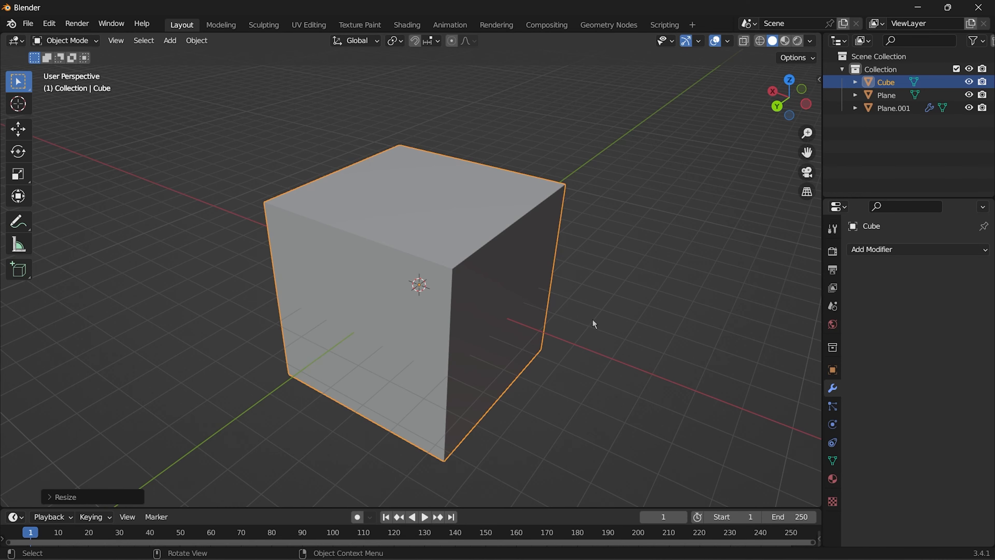
Delete the cube's top, bottom and two front side faces, keeping only the two adjoining back walls.
middle_click_drag(594, 324, 559, 299)
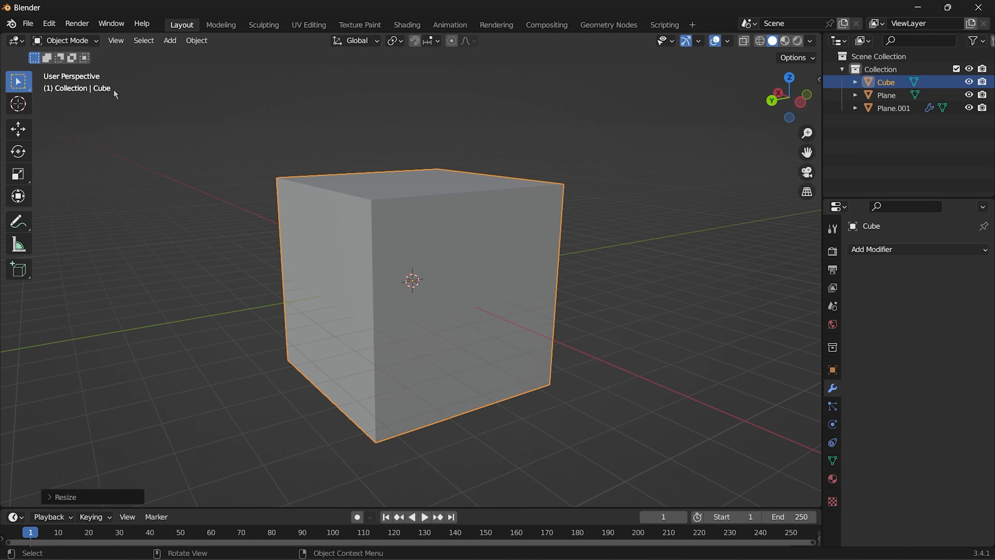
key("Tab")
left_click(621, 239)
left_click(478, 275, "shift")
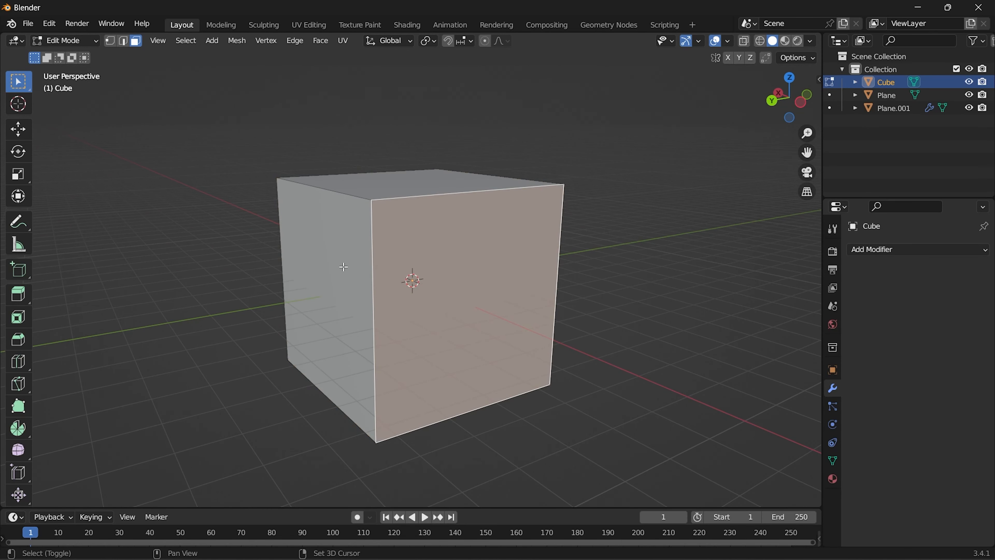
left_click(406, 186, "shift")
left_click(348, 244, "shift")
middle_click_drag(395, 329, 414, 396)
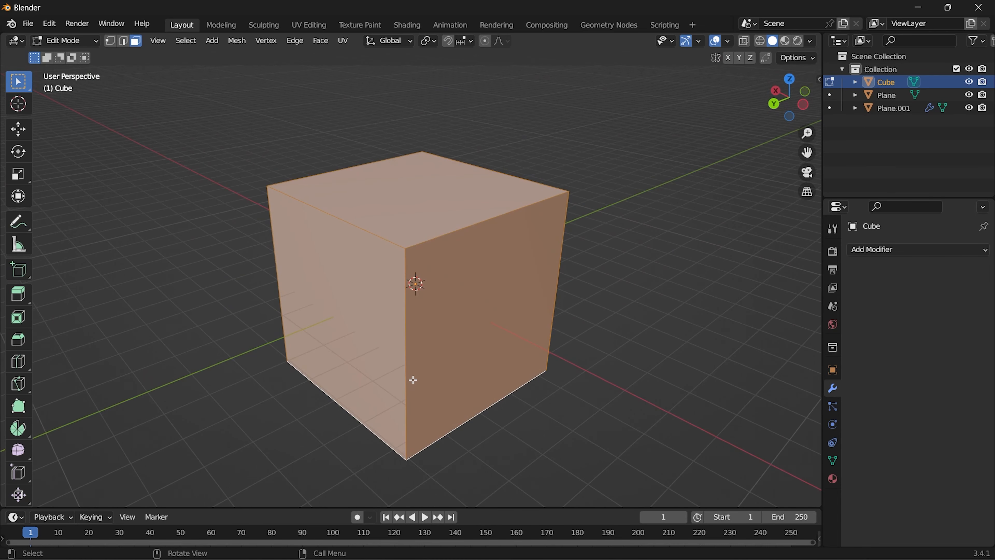
key("x")
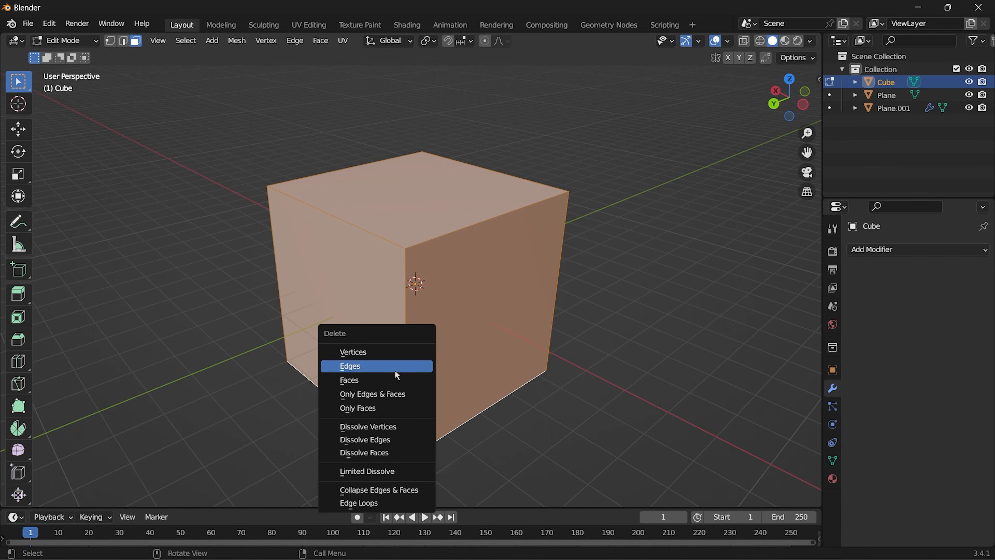
left_click(407, 377)
middle_click_drag(444, 346, 441, 321)
left_click(468, 198)
key("Tab")
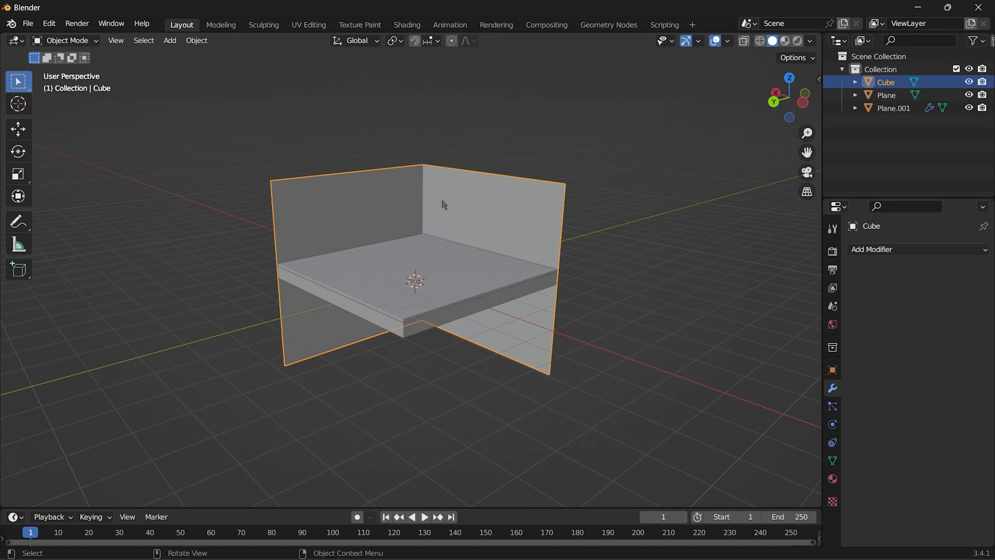
Raise the two walls along Z and scale their height by about 0.72 so their base lines up with the floor slab.
key("g")
key("z")
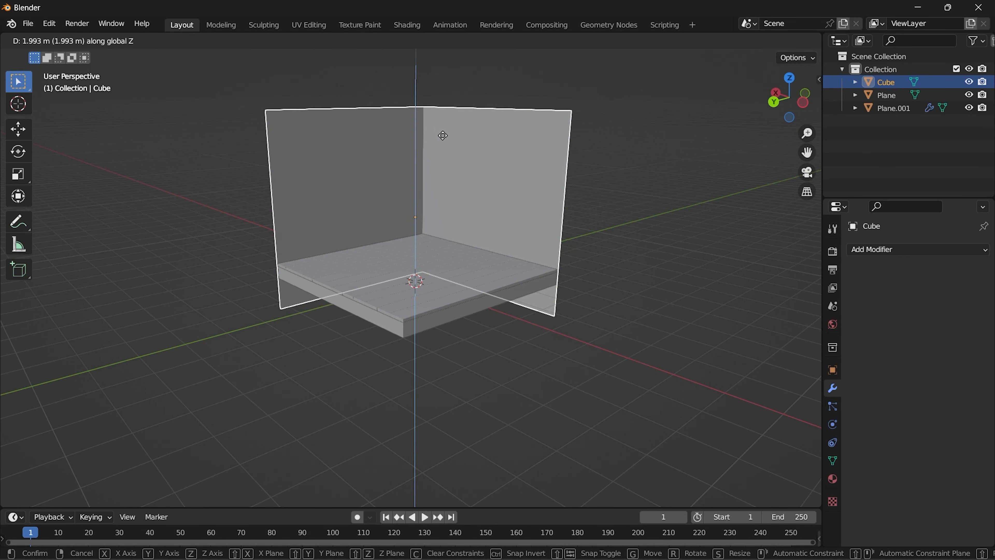
left_click(451, 151)
key("s")
key("z")
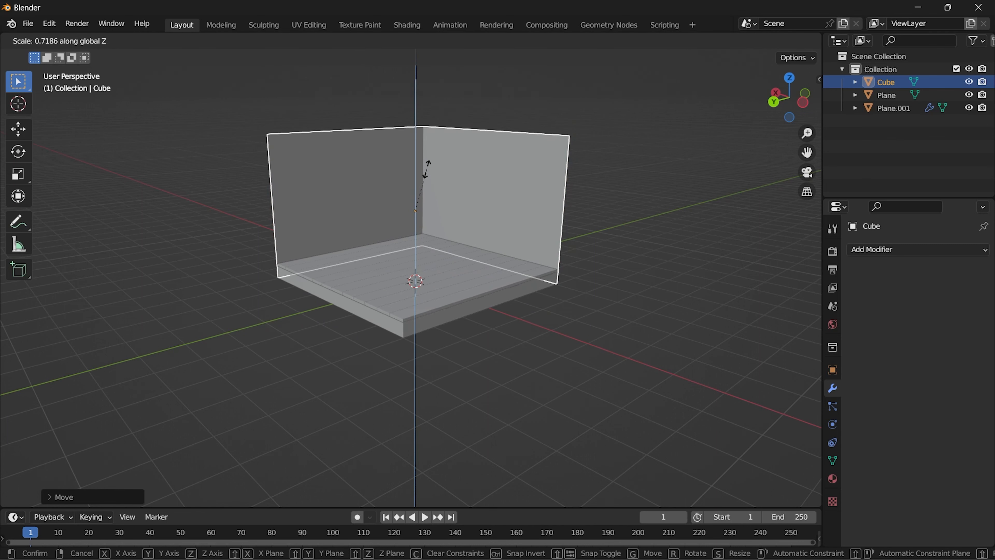
left_click(427, 166)
Add a Solidify modifier to the walls with a thickness of -0.08 m and Even Thickness enabled.
left_click(897, 249)
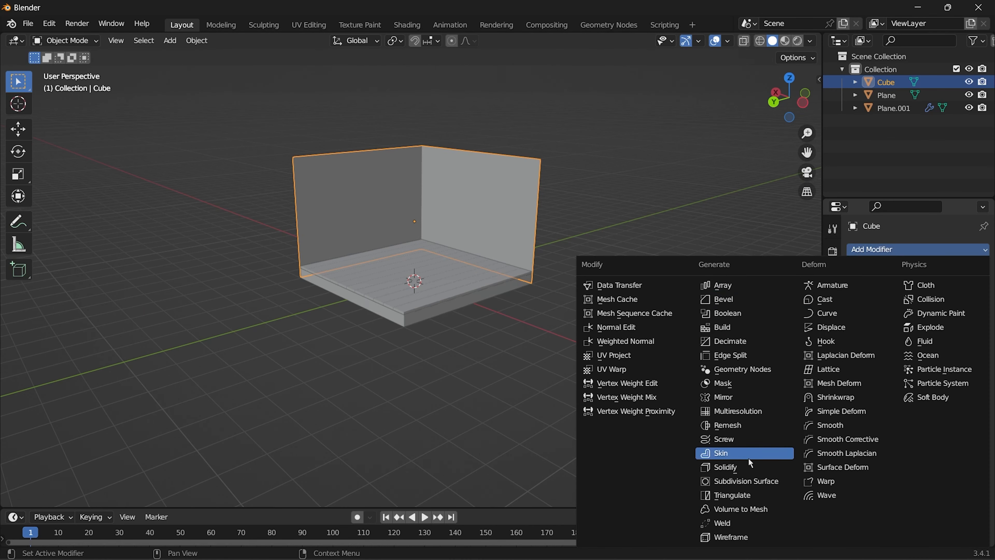
left_click(747, 468)
middle_click_drag(504, 257, 479, 268)
left_click_drag(970, 312, 900, 308)
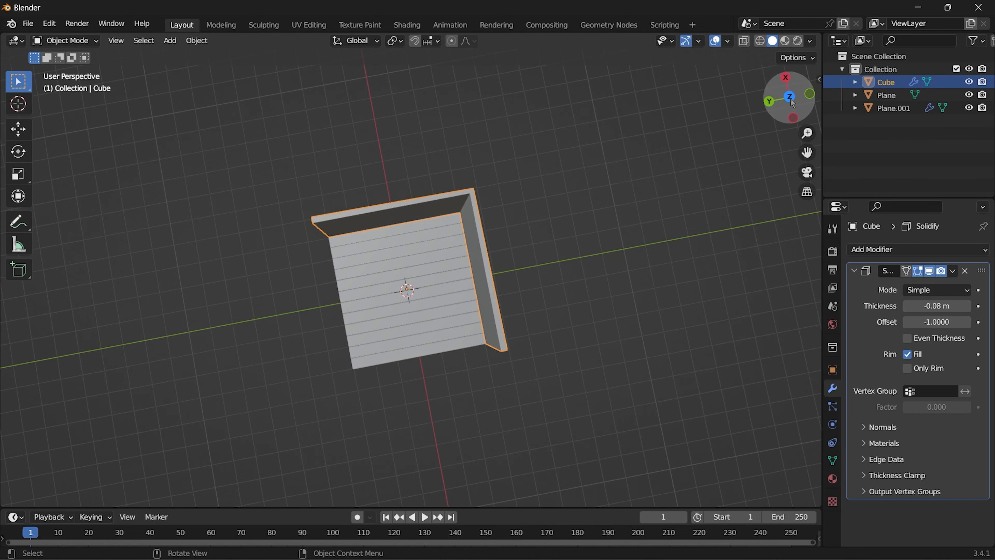
left_click(791, 99)
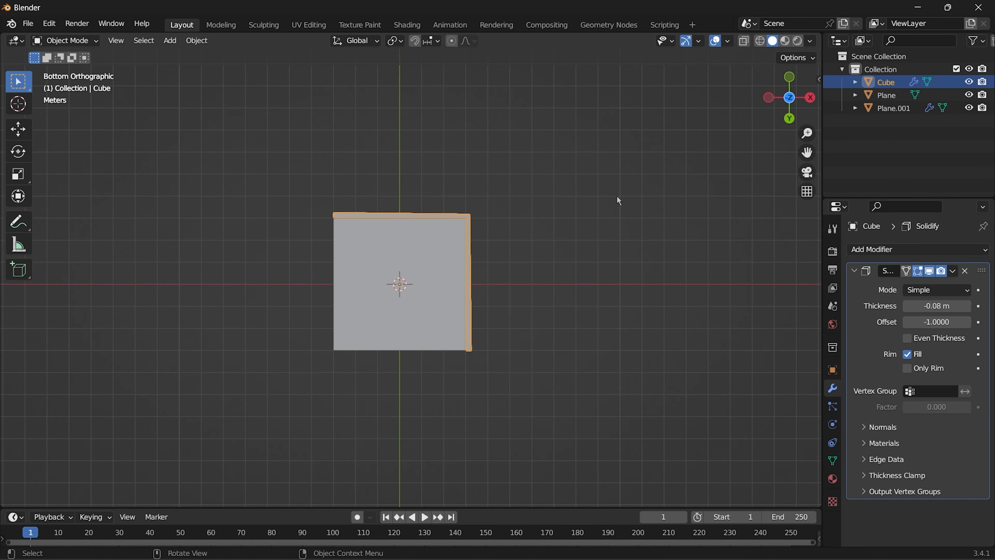
scroll(534, 240, "up", 3)
scroll(325, 191, "up", 1)
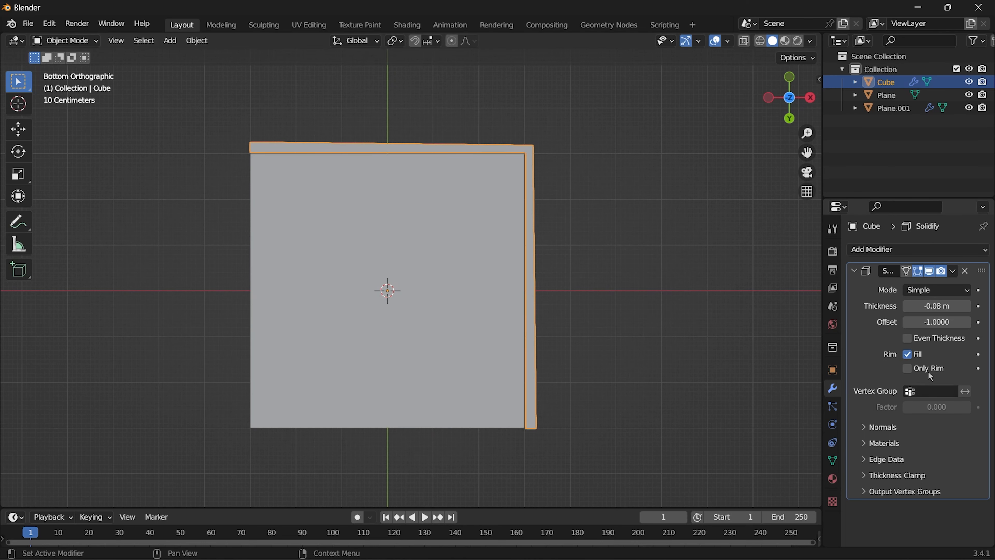
left_click(908, 338)
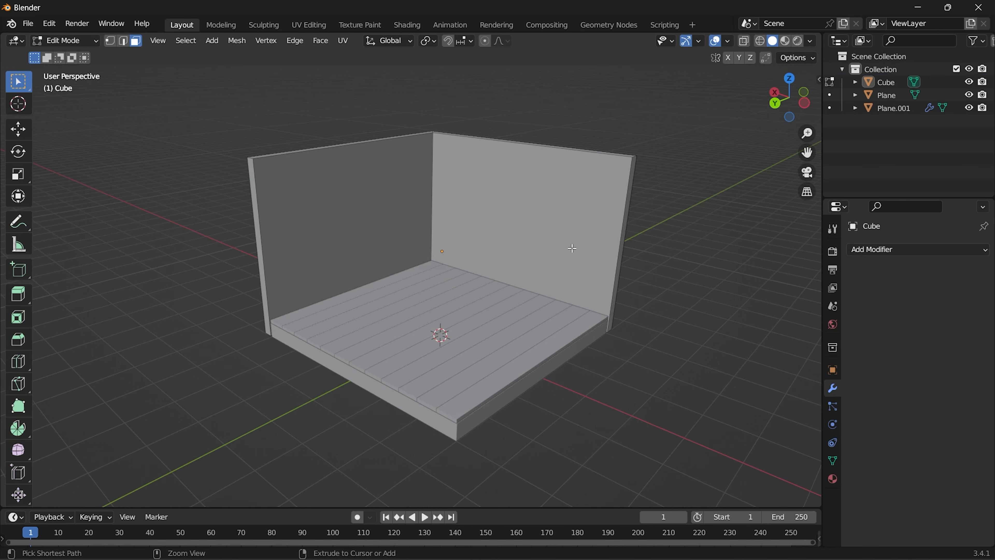
Cut a horizontal edge loop around both walls and slide it down near floor level.
key("ctrl+r")
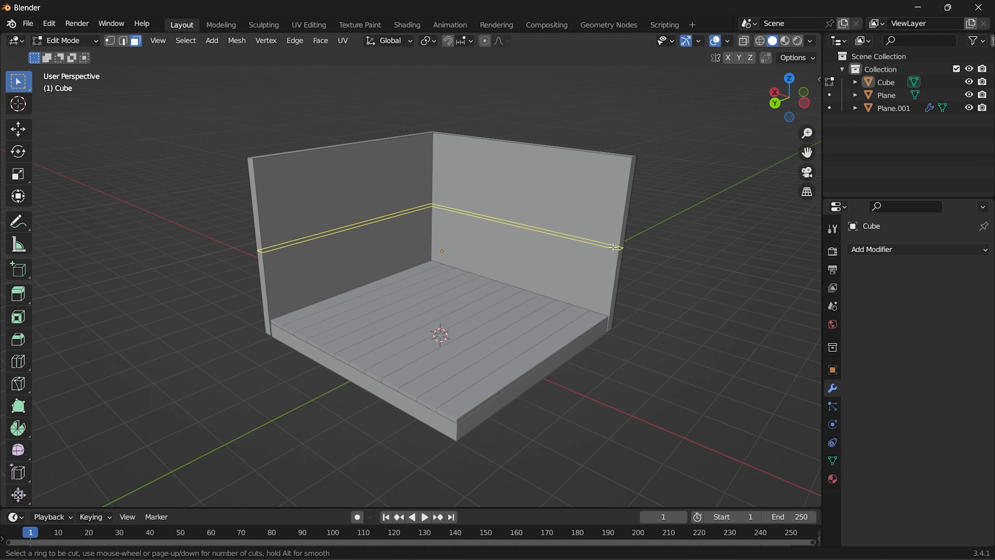
left_click(613, 248)
left_click(618, 313)
Add a centred horizontal edge loop on the walls above the low cut and bevel it about 0.79 m wide with one segment.
key("ctrl+r")
left_click(616, 238)
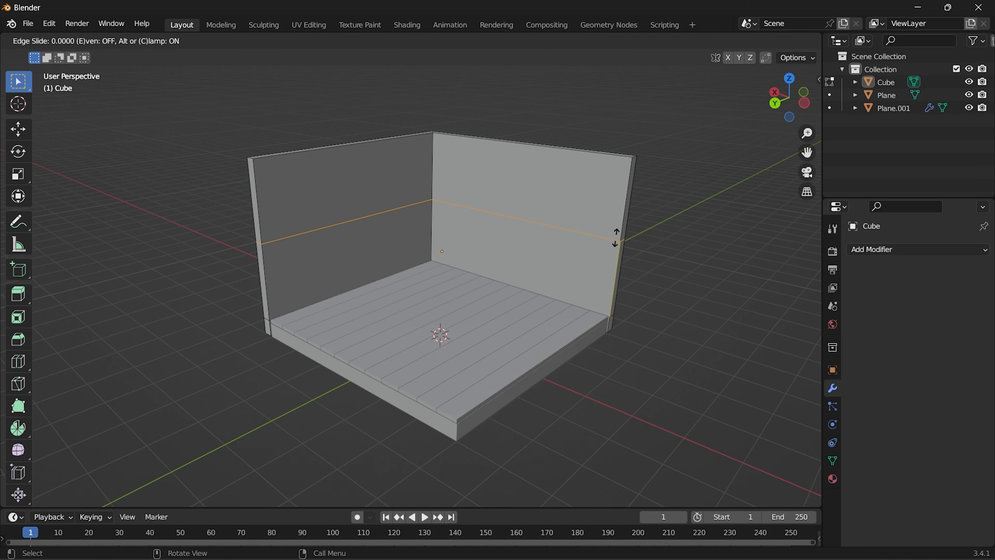
left_click(616, 238)
key("ctrl+b")
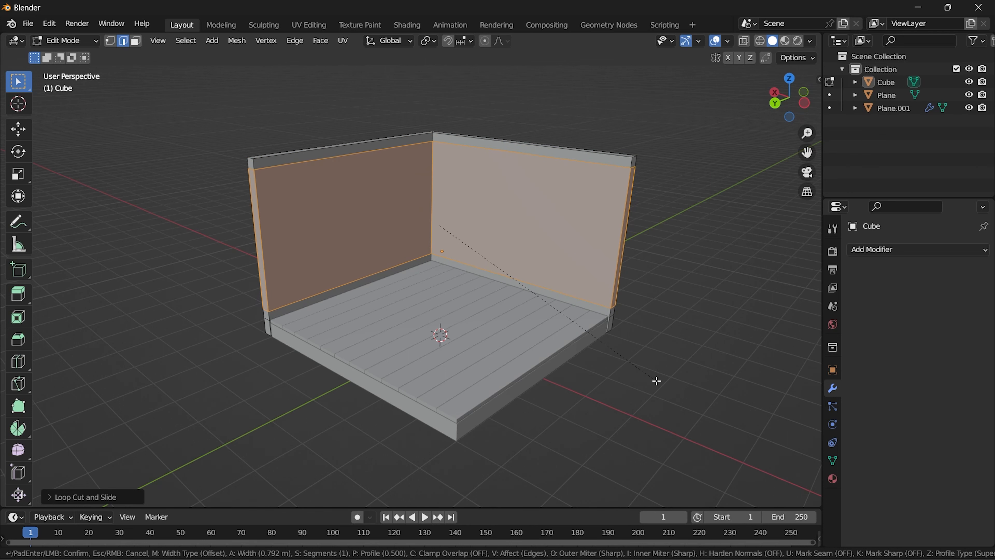
left_click(656, 381)
Extrude the top and bottom face bands of both walls about 0.056 m outward along their normals to form trim.
key("3")
left_click(656, 381)
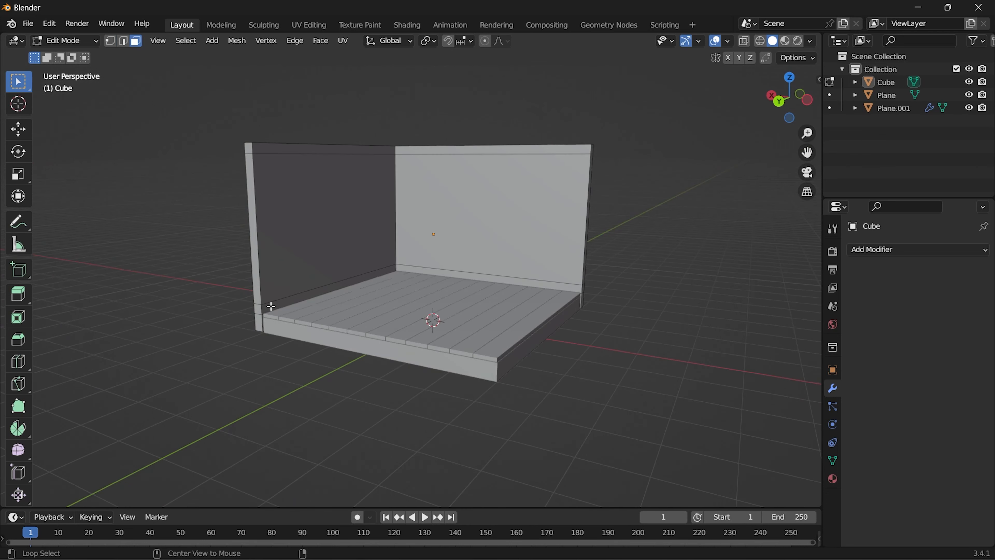
left_click(270, 308, "alt")
left_click(268, 310, "alt")
left_click(262, 318, "alt")
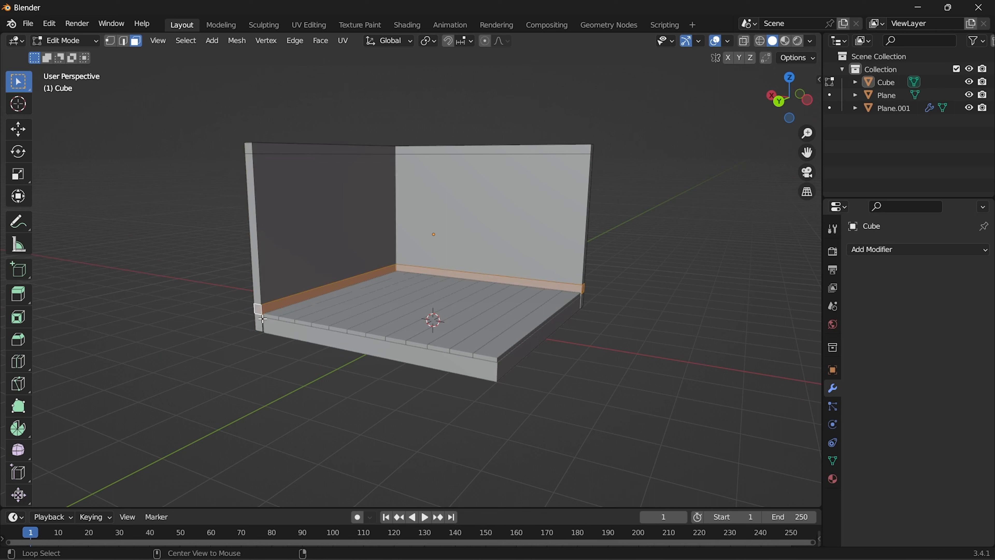
left_click(250, 147, "alt")
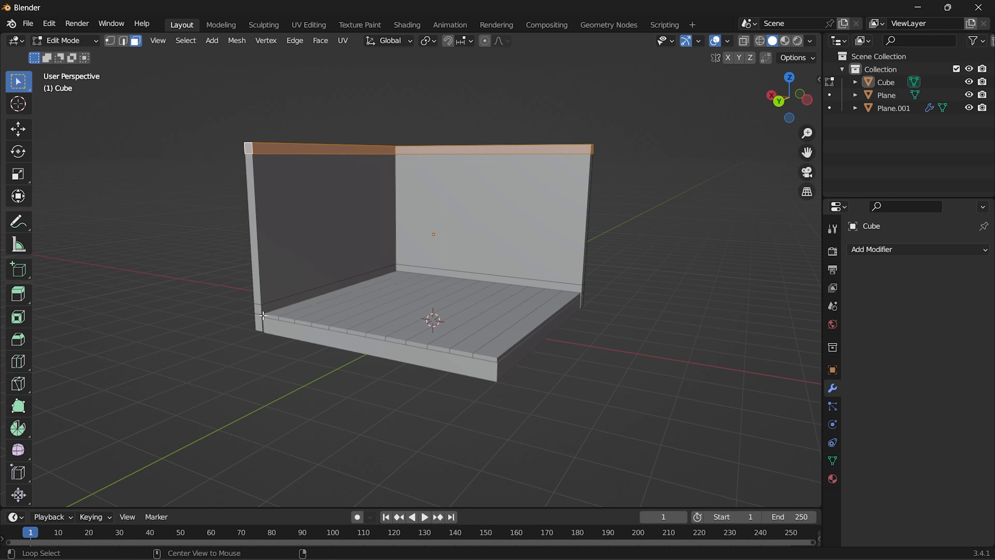
left_click(257, 309, "alt+shift")
middle_click_drag(276, 324, 267, 342)
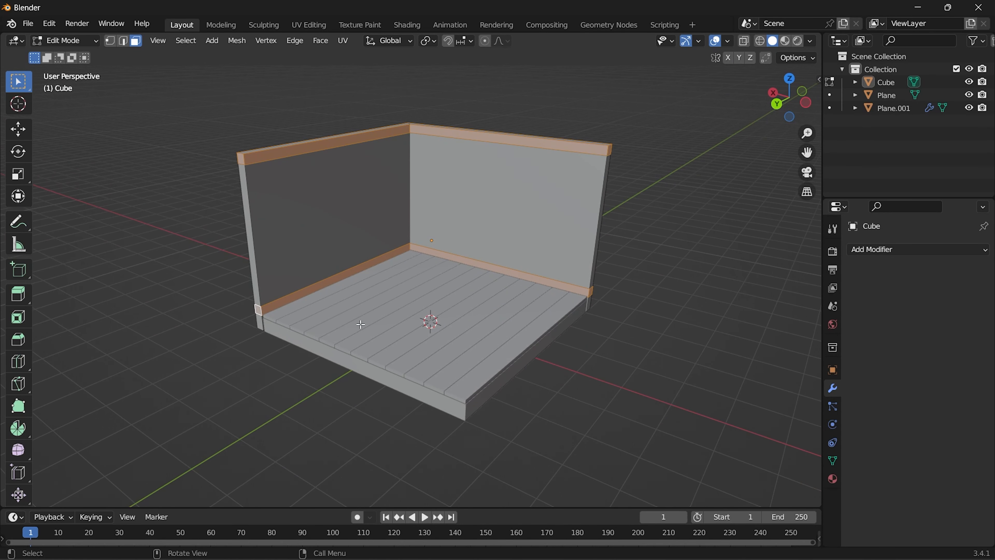
key("alt+e")
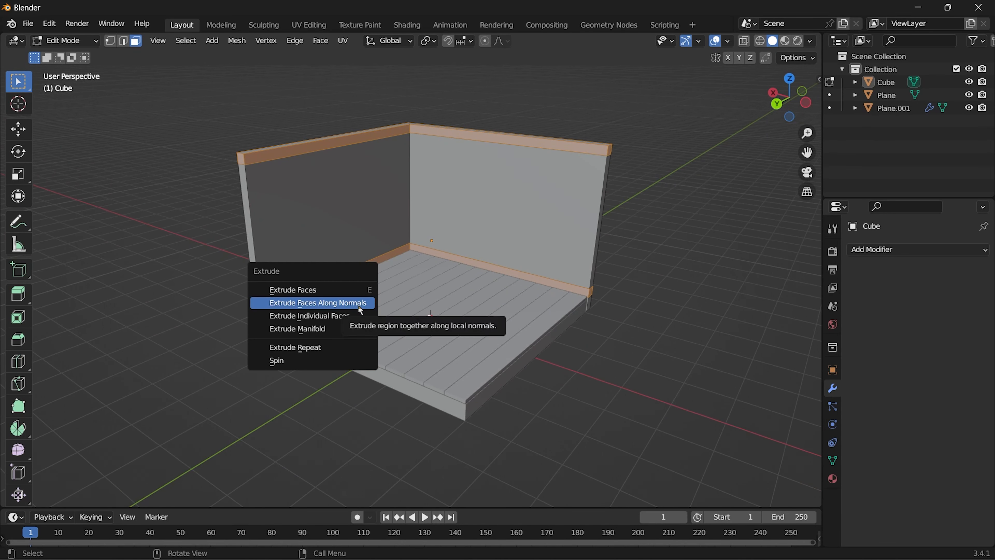
left_click(359, 305)
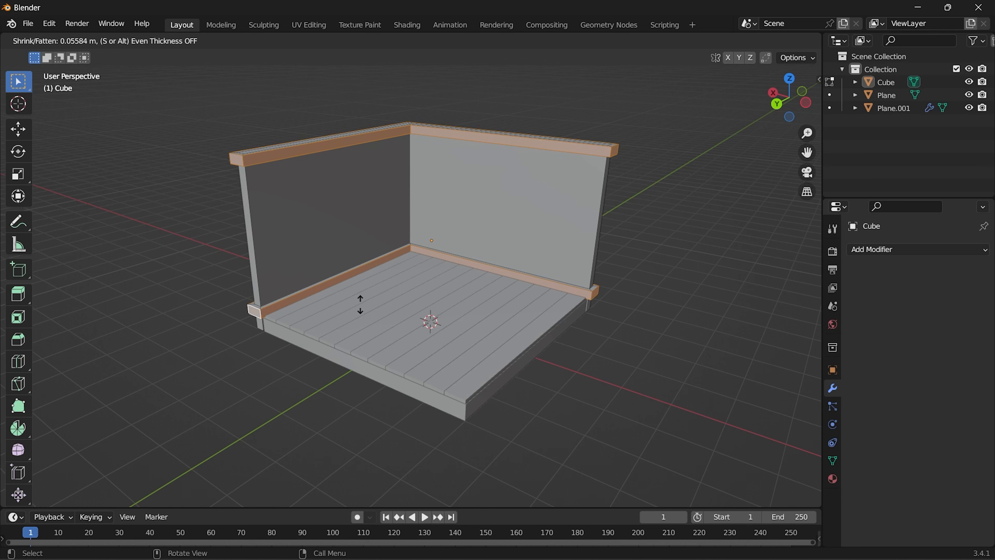
left_click(360, 305)
key("Tab")
Try a Bevel modifier on the walls with its amount reduced to 0 m and undo it.
middle_click_drag(470, 291, 447, 283)
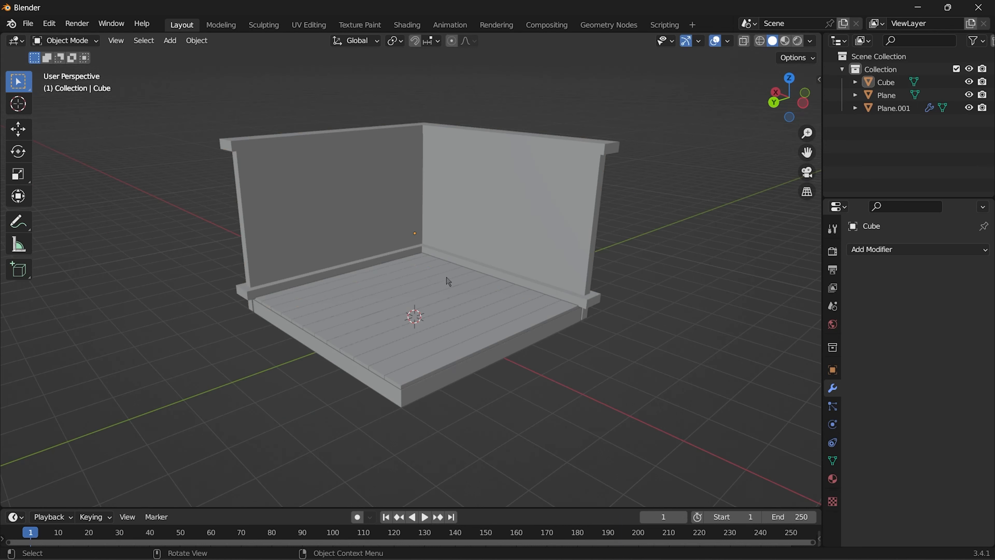
left_click(497, 240)
left_click(854, 251)
left_click(719, 293)
middle_click_drag(634, 339, 569, 305)
left_click_drag(930, 321, 917, 321)
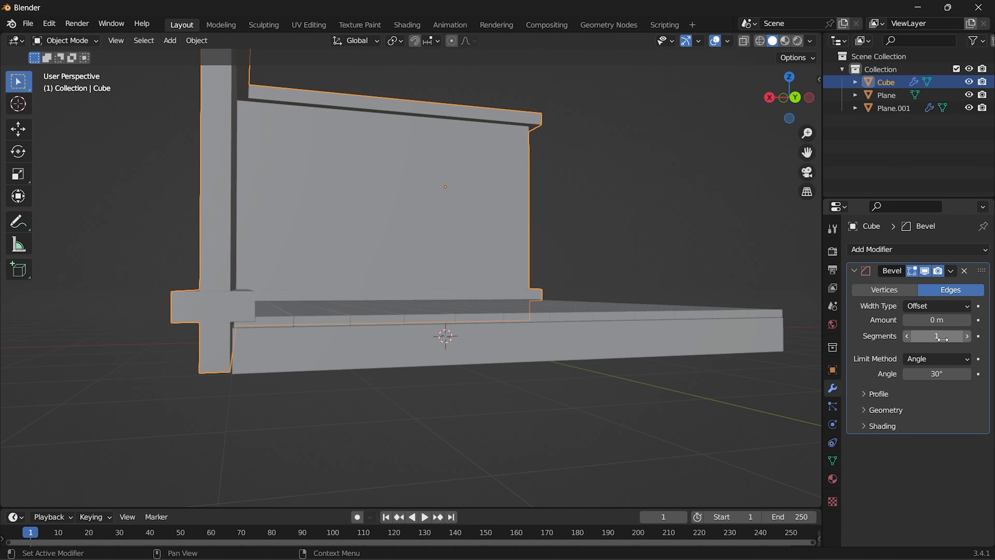
key("ctrl+z")
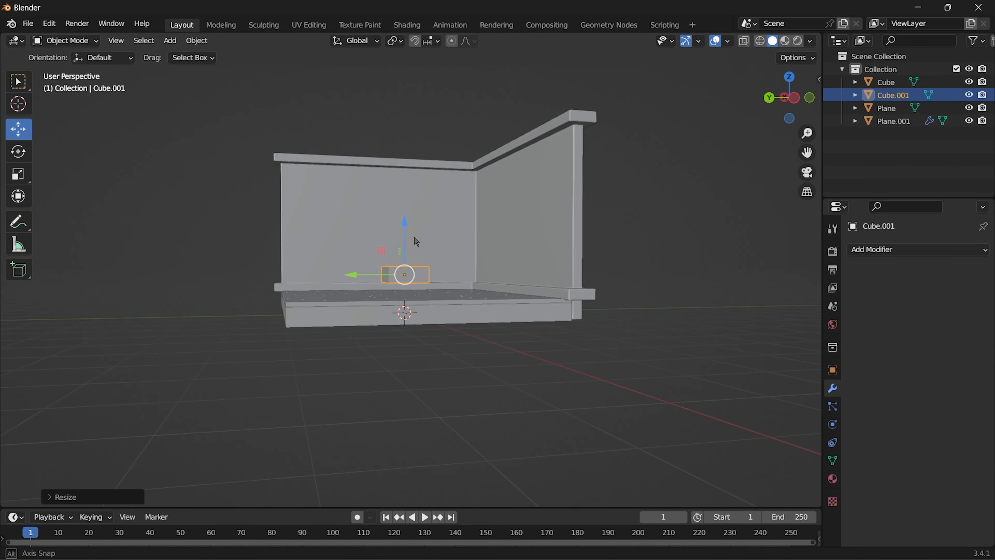
Lower the flattened cube along Z onto the plank floor.
middle_click_drag(416, 251, 440, 265)
scroll(447, 257, "up", 3)
key("g")
right_click(439, 275)
left_click_drag(400, 221, 400, 251)
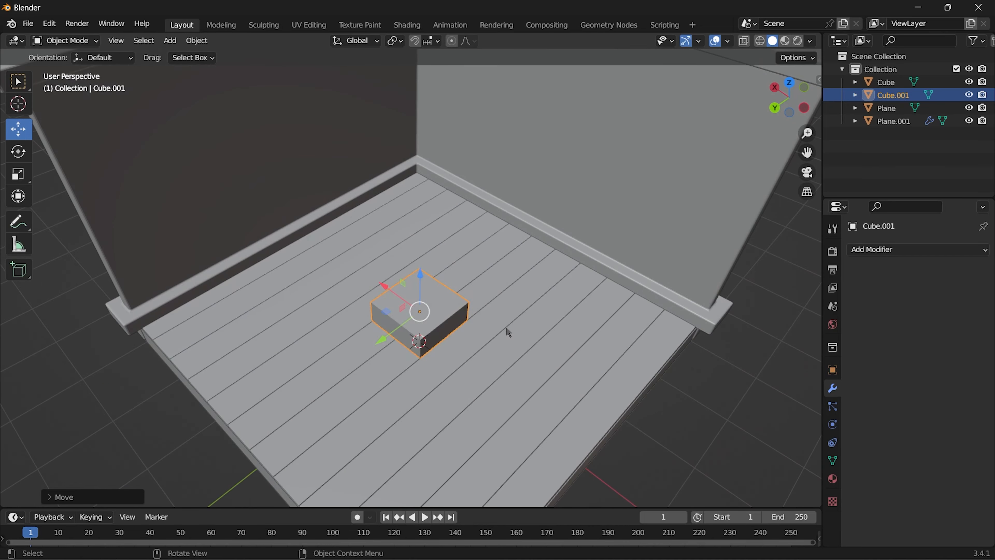
Stretch the block along X and Y into a bed base and slide it along Y against the wall.
key("s")
key("x")
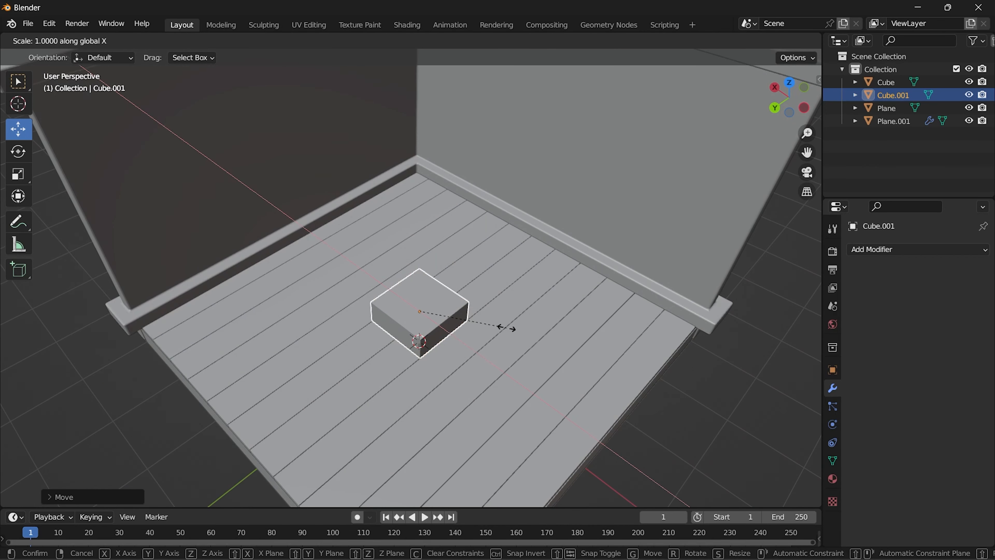
left_click(563, 412)
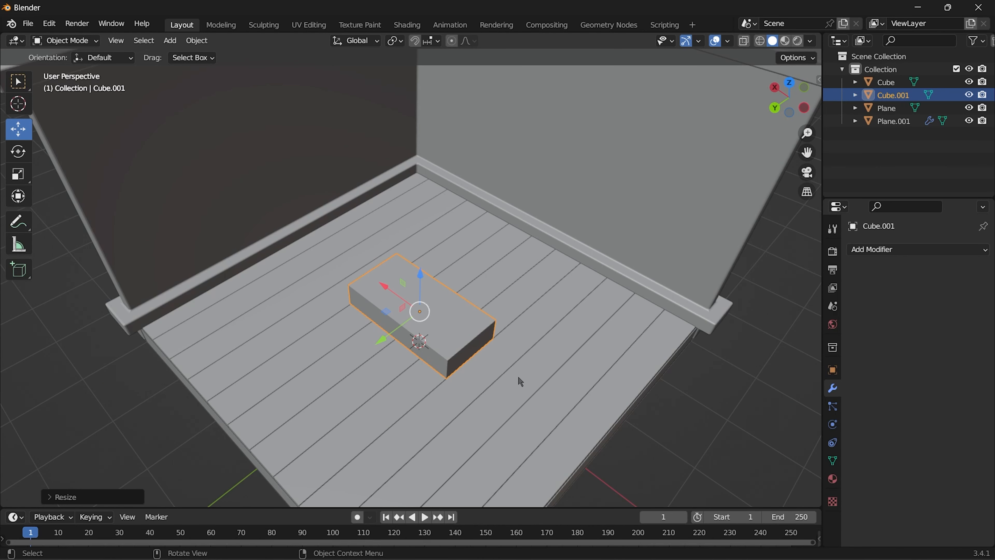
key("s")
key("y")
left_click(506, 290)
left_click_drag(379, 342, 438, 307)
middle_click_drag(439, 313, 515, 289)
scroll(508, 291, "down", 4)
Cut a crosswise edge loop in the bed base and slide it close to the wall end.
left_click(549, 339)
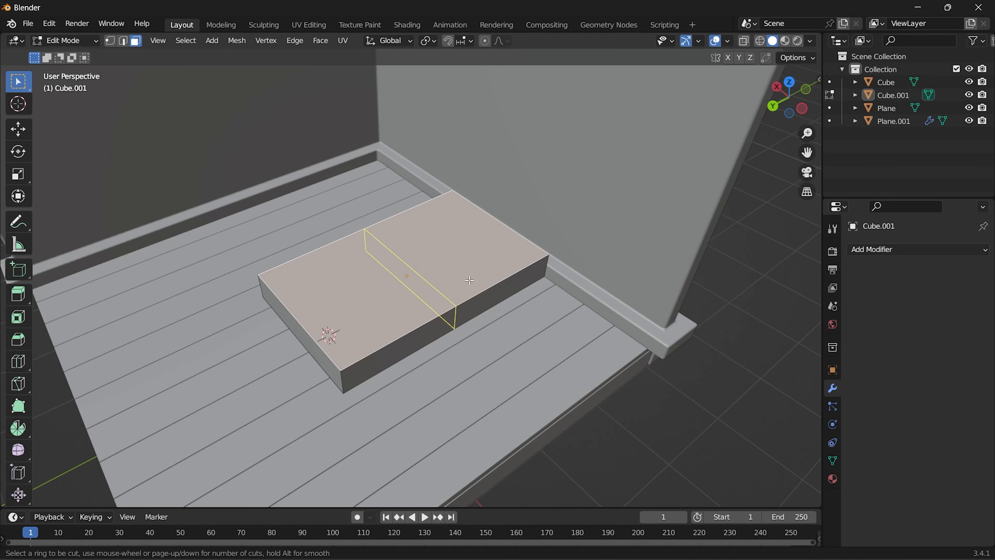
left_click(470, 280)
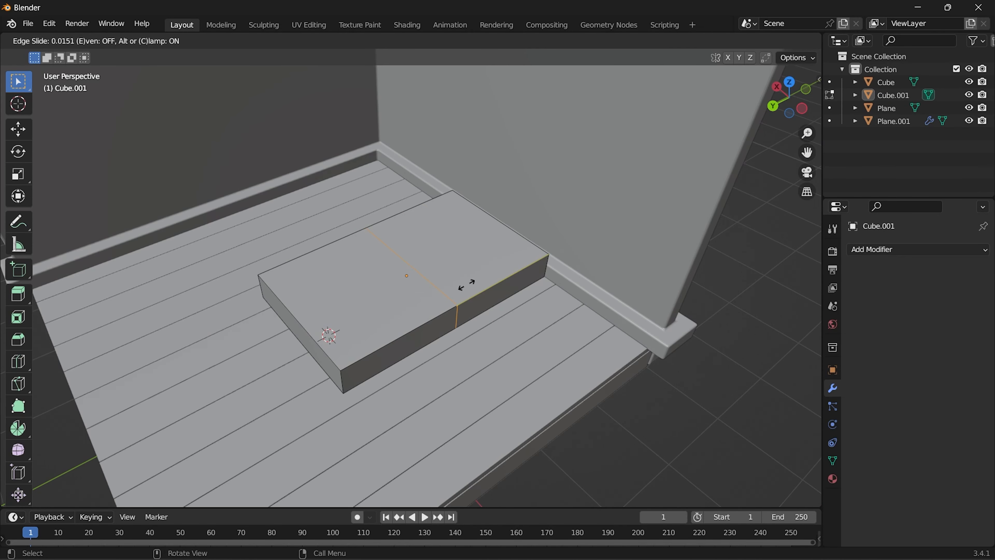
left_click(576, 272)
Extrude the narrow top face strip at the bed base's wall end upward to form a headboard.
left_click(509, 259)
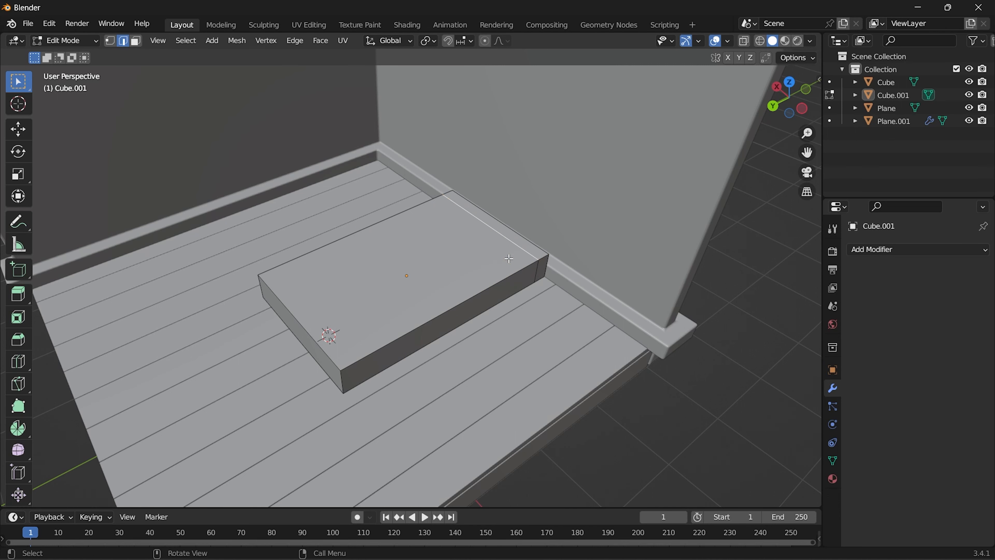
left_click(501, 223)
key("e")
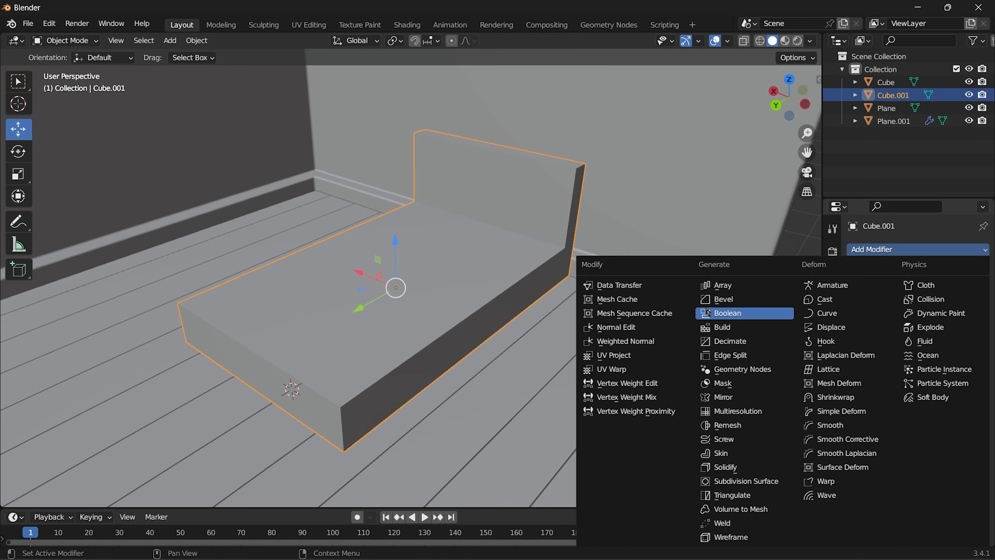
Bevel the bed frame's edges with a Bevel modifier, reducing its amount for a finer edge, and apply it.
left_click(737, 253)
left_click(908, 320)
left_click(908, 321)
left_click(908, 320)
left_click(908, 321)
left_click(909, 321)
left_click(908, 321)
left_click(908, 321)
left_click(908, 320)
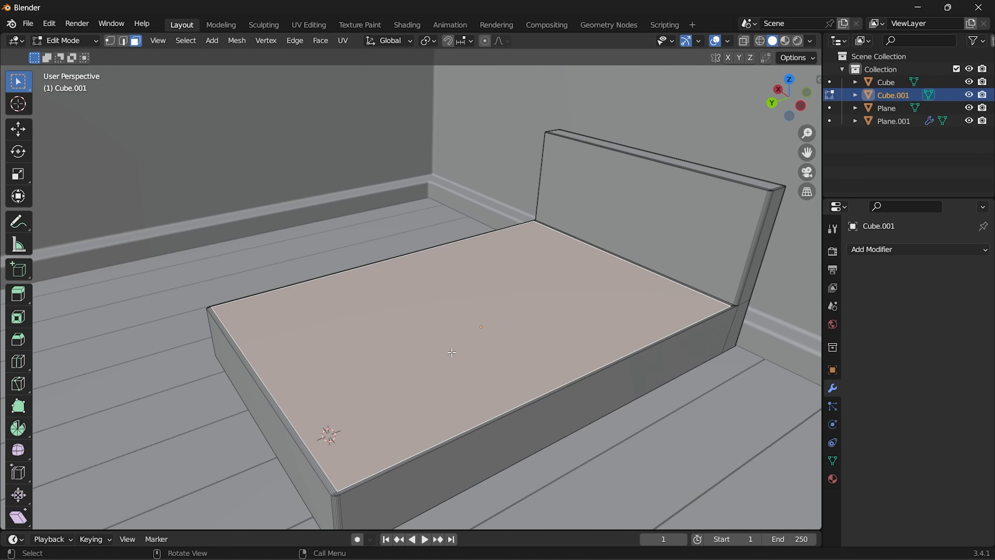
Inset the bed frame's top face about 0.035 m and extrude it down about 0.076 m to form a recess.
key("i")
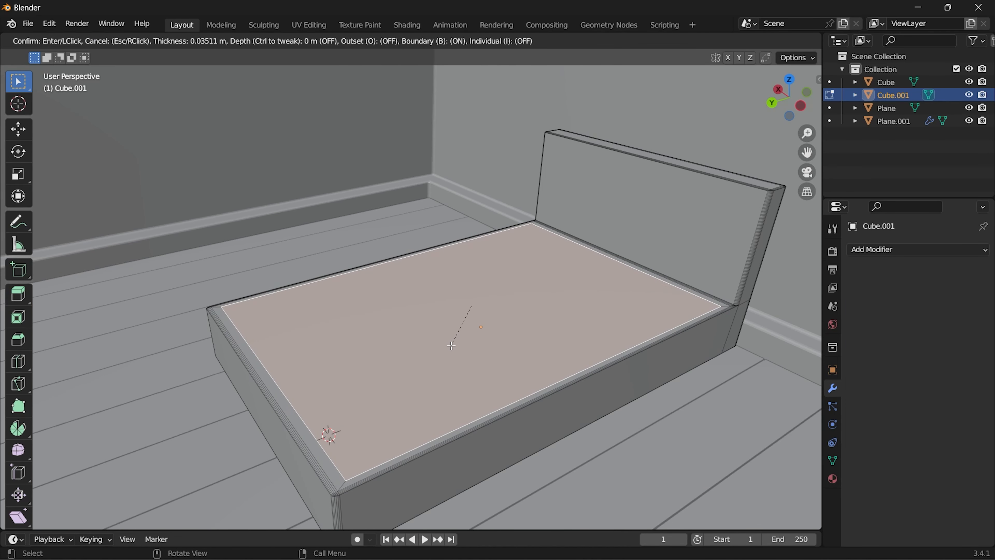
left_click(450, 345)
key("e")
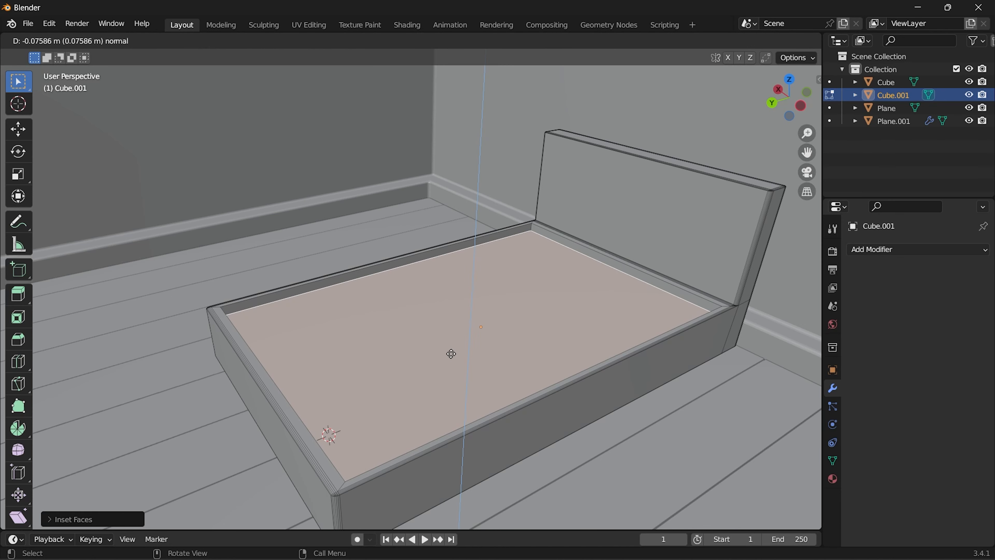
left_click(451, 354)
Add a plane for the mattress, move it over the bed frame and scale it to the frame's inner width.
scroll(452, 356, "down", 6)
left_click(514, 418)
scroll(502, 415, "up", 5)
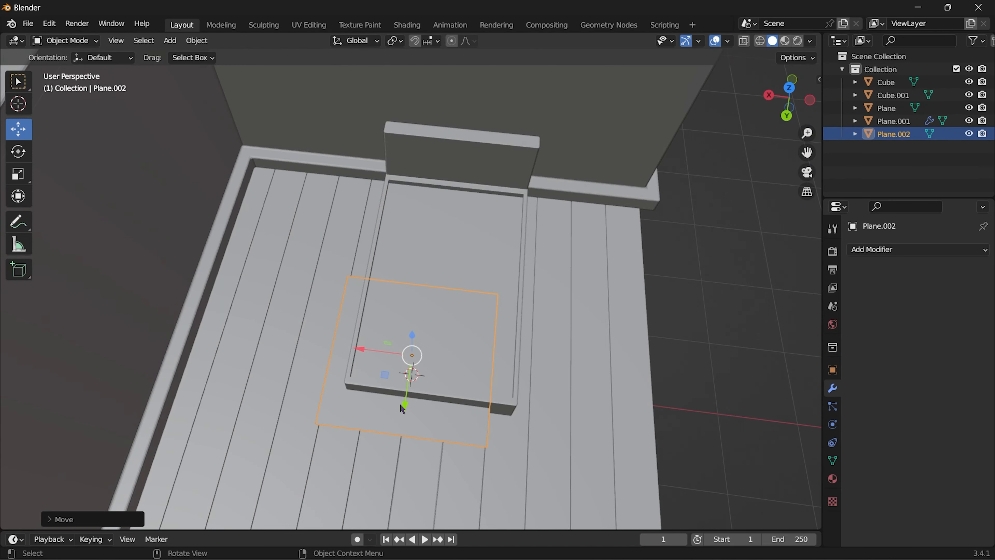
key("g")
left_click(418, 334)
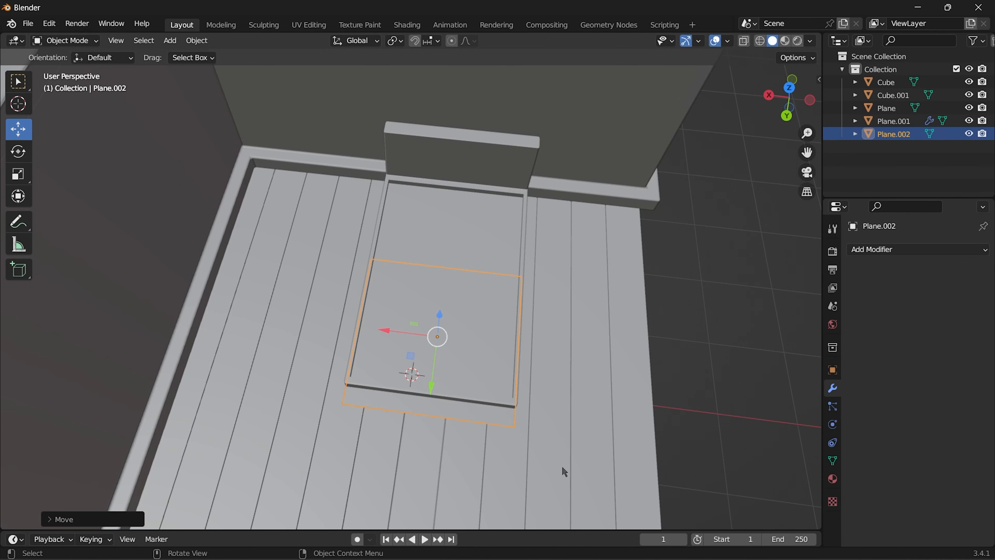
key("s")
left_click(567, 461)
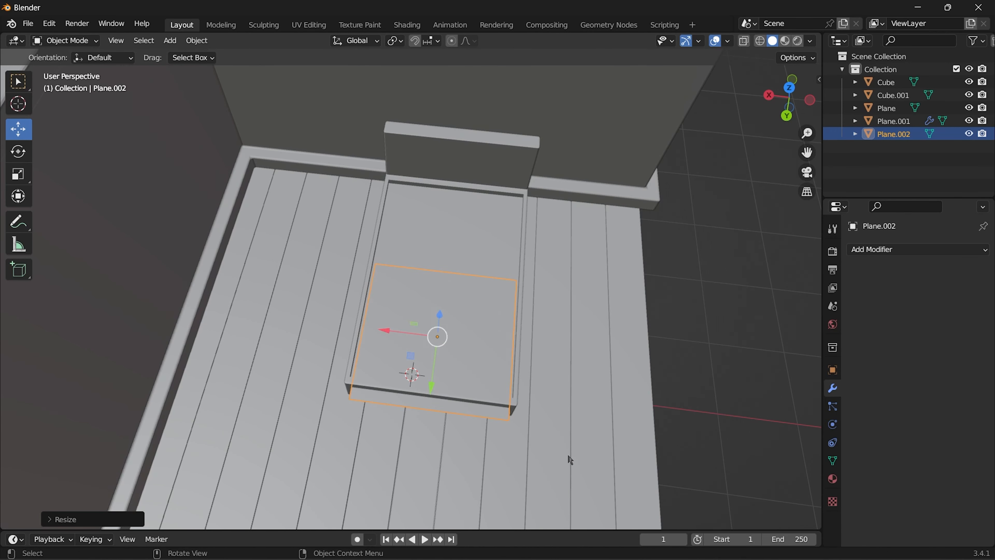
Align the mattress plane with the bed recess and lengthen it along Y to fill the recess.
middle_click_drag(568, 460, 578, 464)
left_click_drag(388, 334, 391, 335)
left_click_drag(437, 387, 442, 331)
key("s")
key("y")
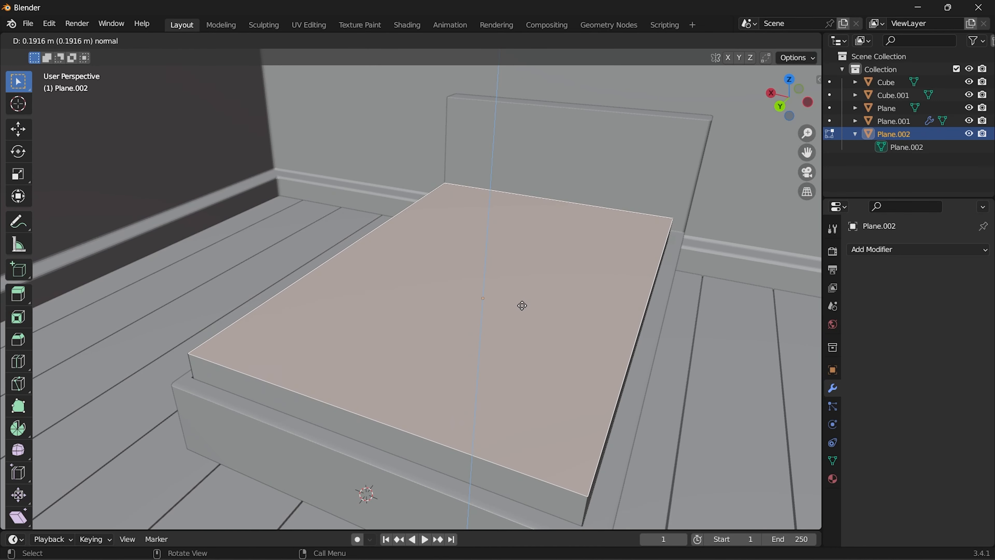
Extrude the mattress plane upward about 0.19 m.
left_click(522, 308)
scroll(522, 307, "down", 2)
middle_click_drag(529, 322, 505, 313)
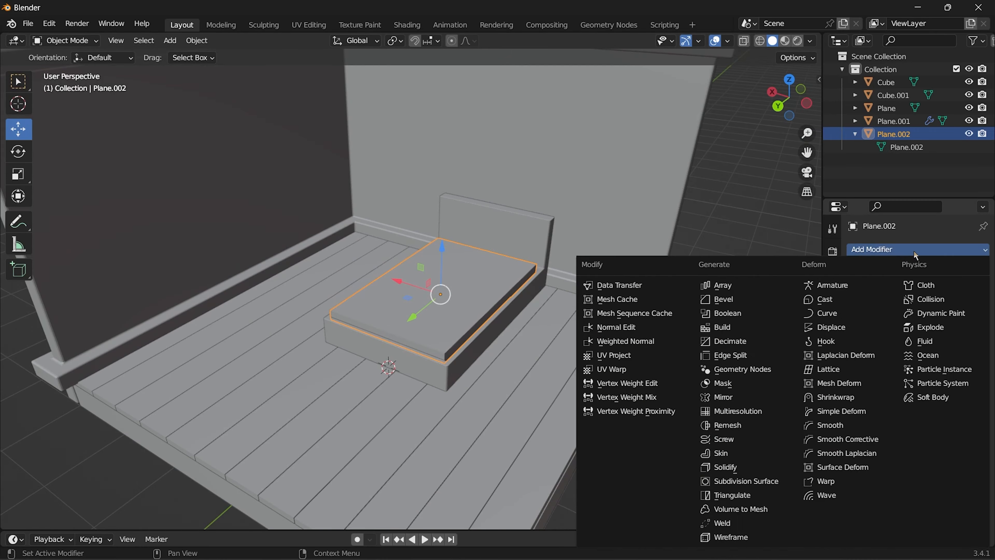
Add a Bevel modifier to the mattress with an amount of 0.06 m and 7 segments.
left_click(728, 306)
scroll(607, 388, "up", 1)
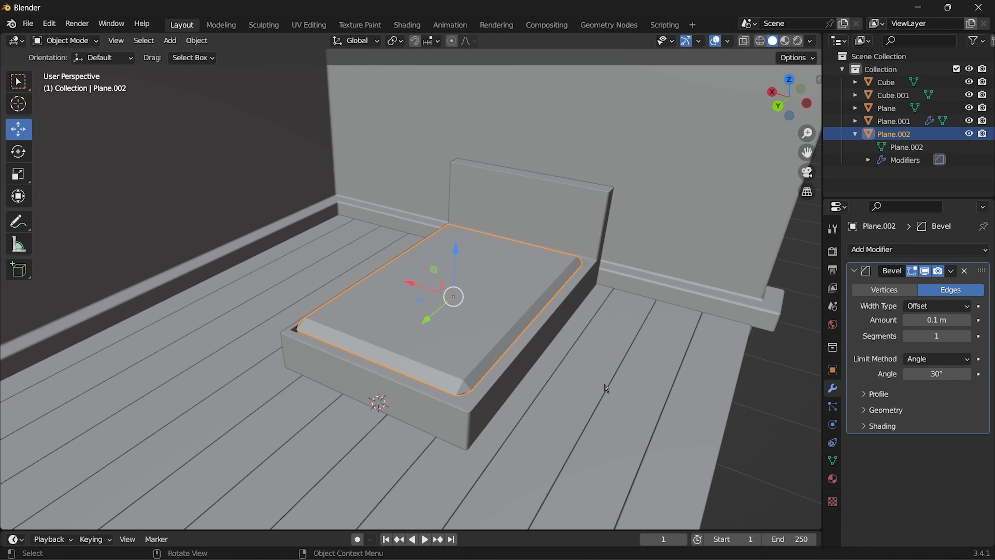
left_click_drag(937, 336, 954, 336)
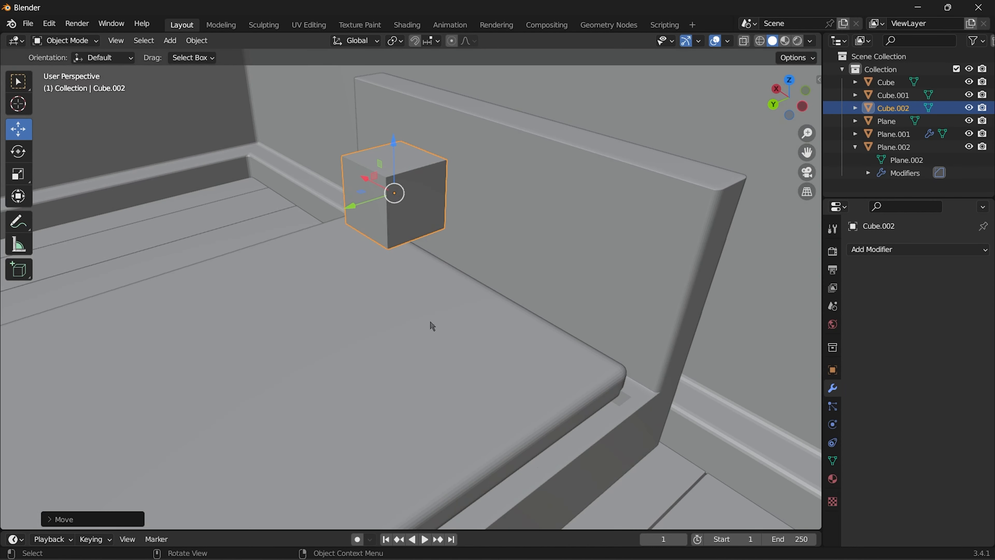
Flatten the small cube by the headboard along Z and widen it along X into a pillow block.
key("s")
key("z")
left_click(404, 324)
key("z")
key("s")
key("z")
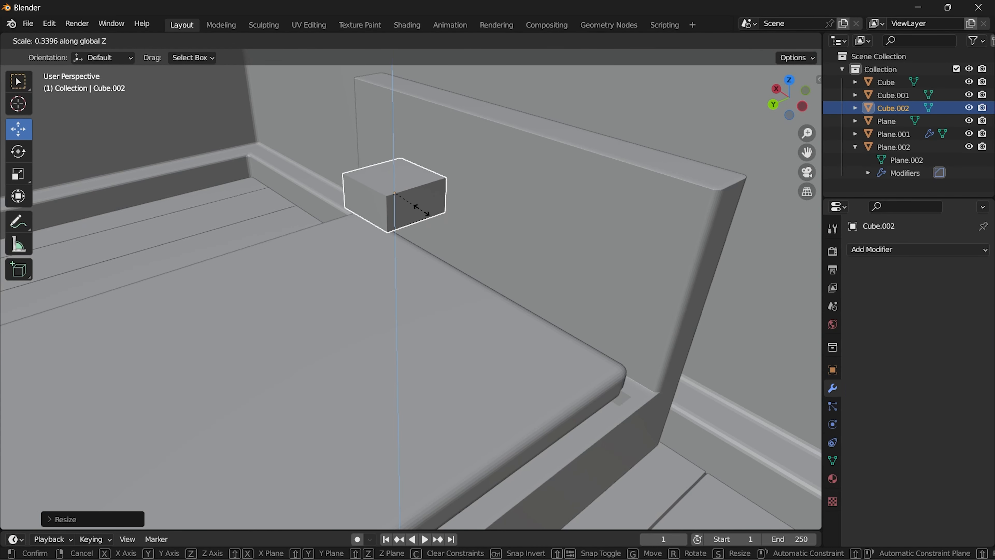
left_click(433, 223)
key("s")
key("x")
left_click(460, 252)
Move the pillow block along X to one side of the headboard and lower it onto the mattress.
middle_click_drag(461, 252, 442, 332)
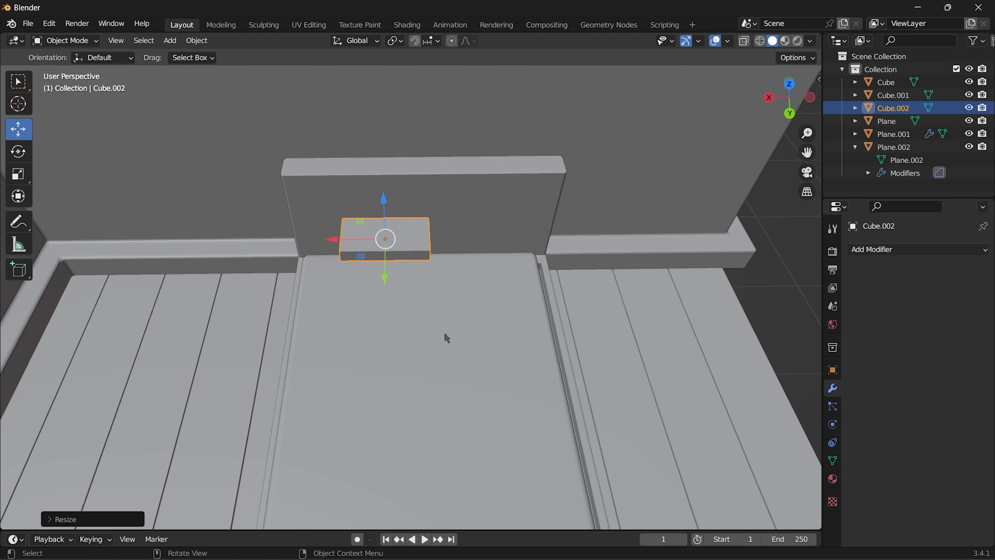
scroll(442, 332, "up", 3)
left_click_drag(333, 214, 274, 224)
left_click_drag(312, 175, 319, 213)
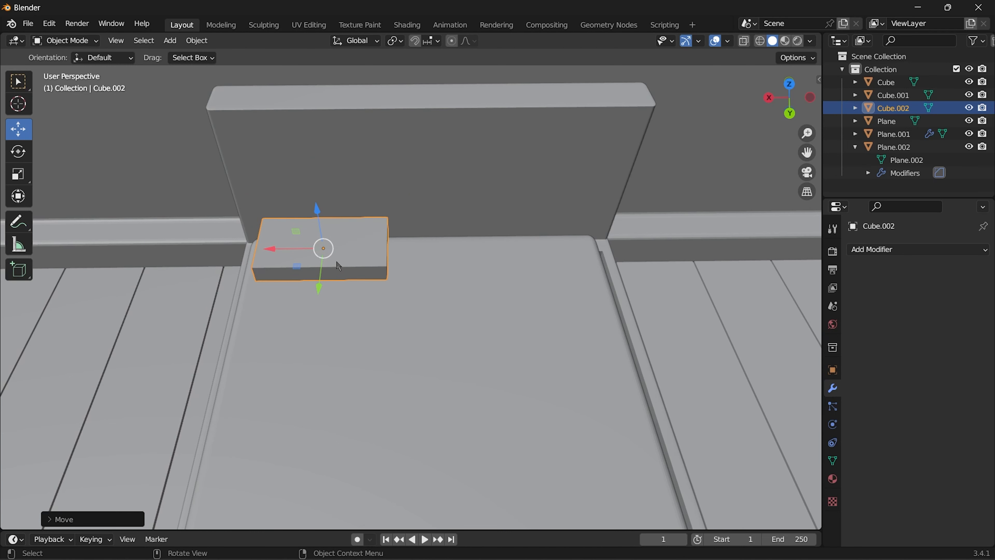
Duplicate the pillow block and move the copy along X to the other side of the bed.
key("shift+d")
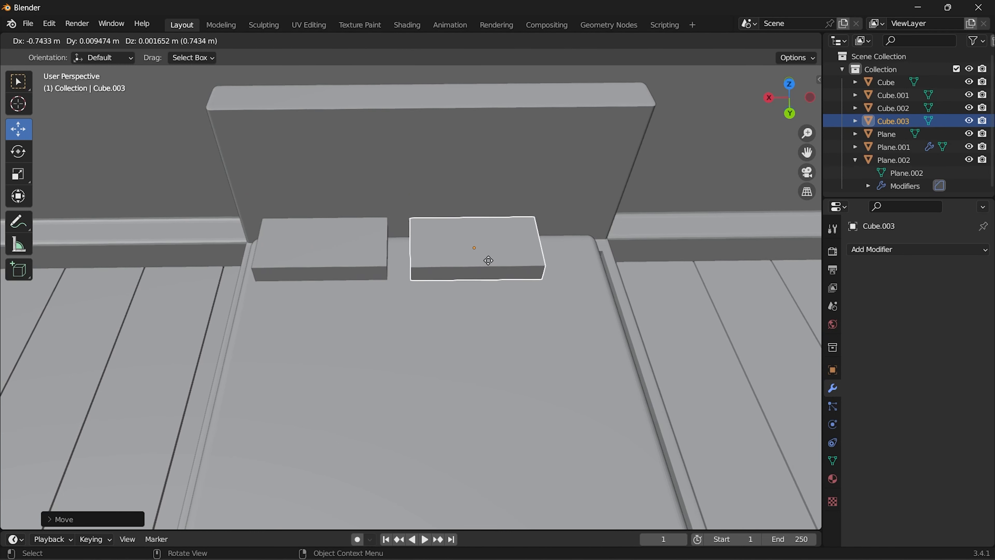
right_click(365, 264)
left_click_drag(278, 253, 464, 249)
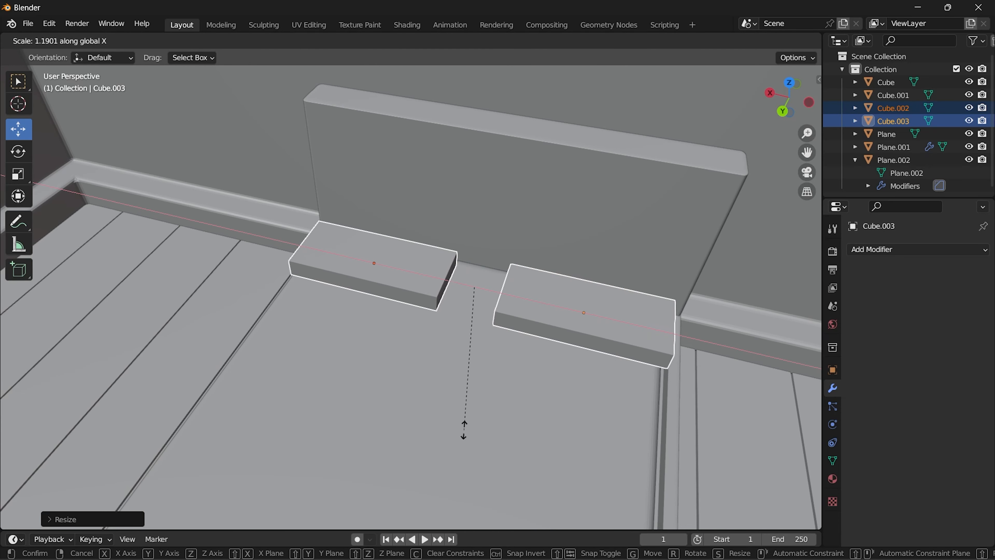
Scale both pillow blocks together along X and Y to fit the head of the bed.
left_click(460, 428)
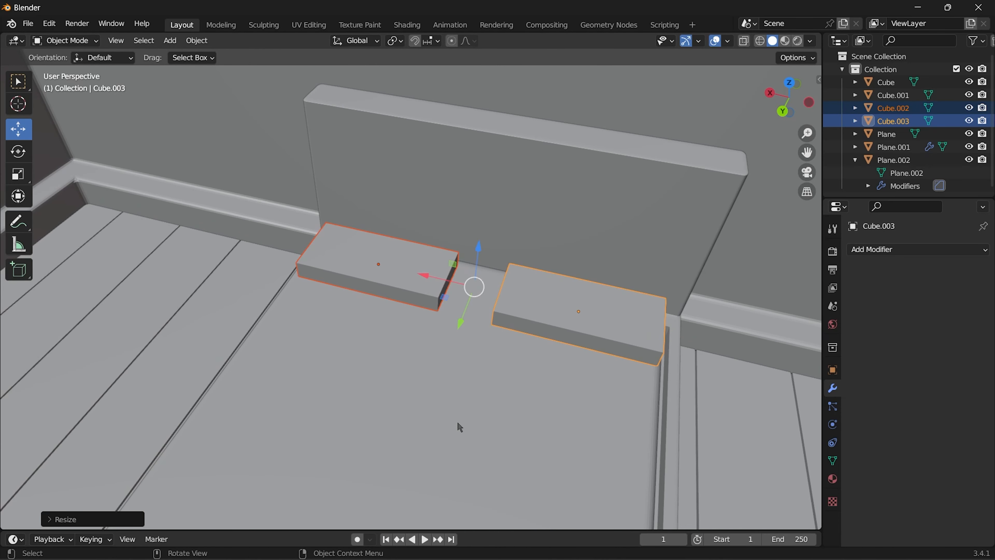
key("s")
key("y")
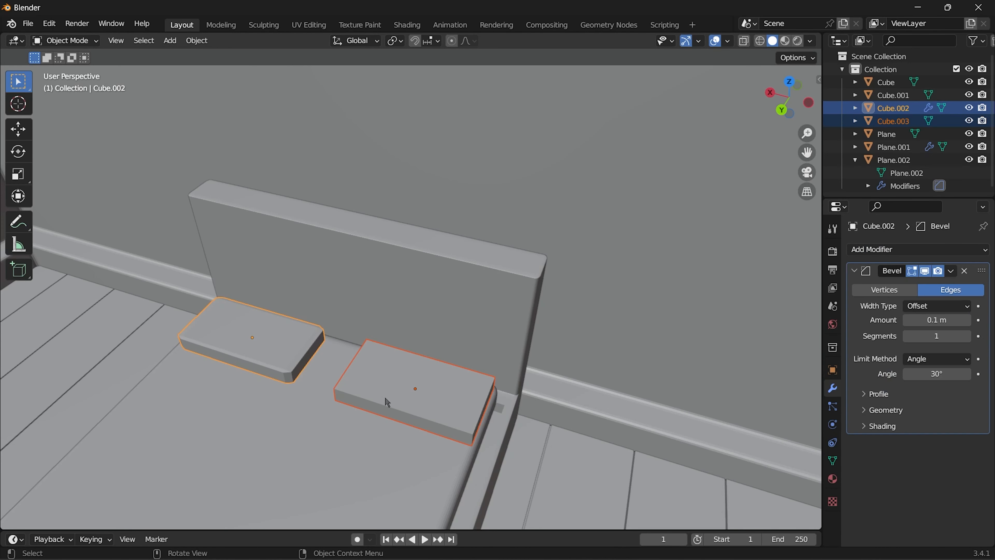
Round both pillows with a Bevel modifier of 0.6 m and 17 segments, and scale them along Z.
left_click(365, 424)
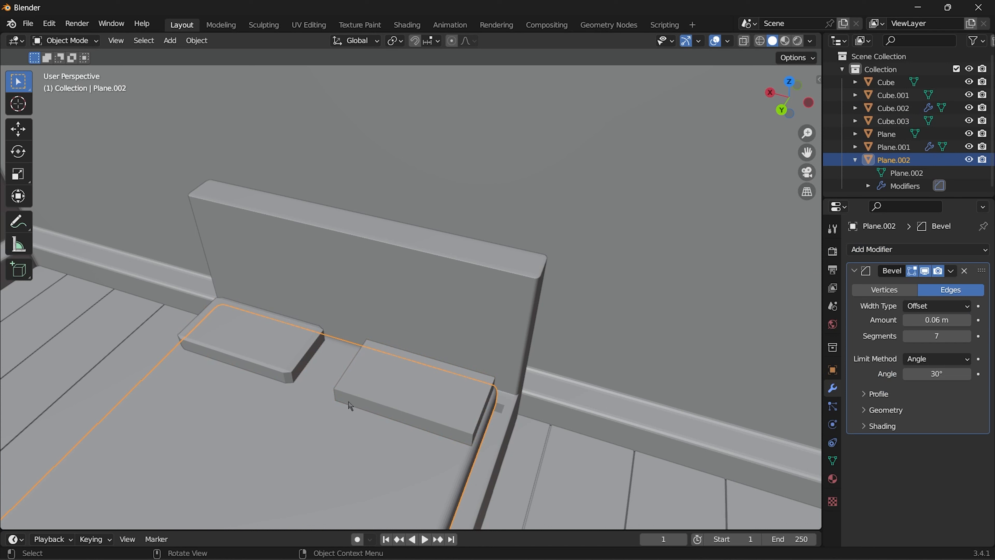
left_click(299, 367)
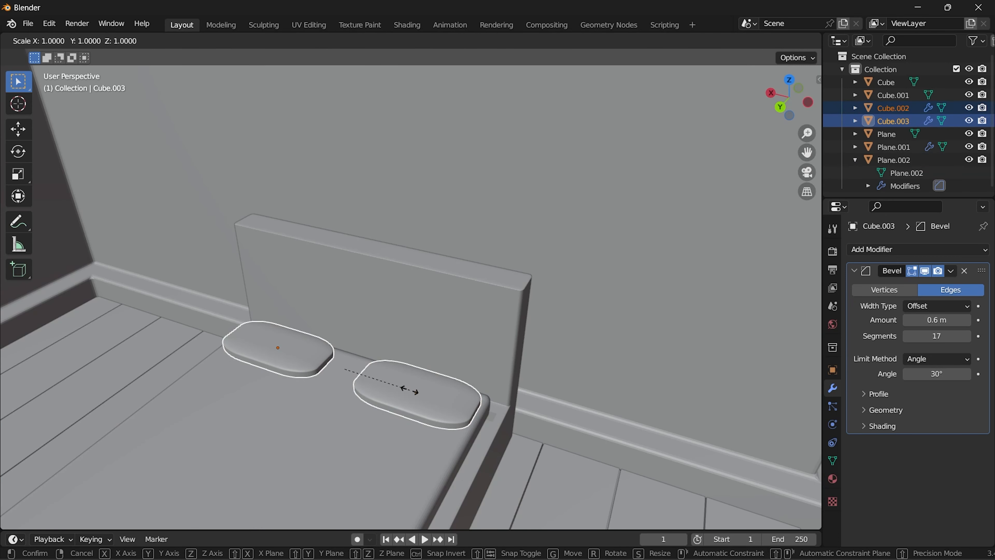
key("z")
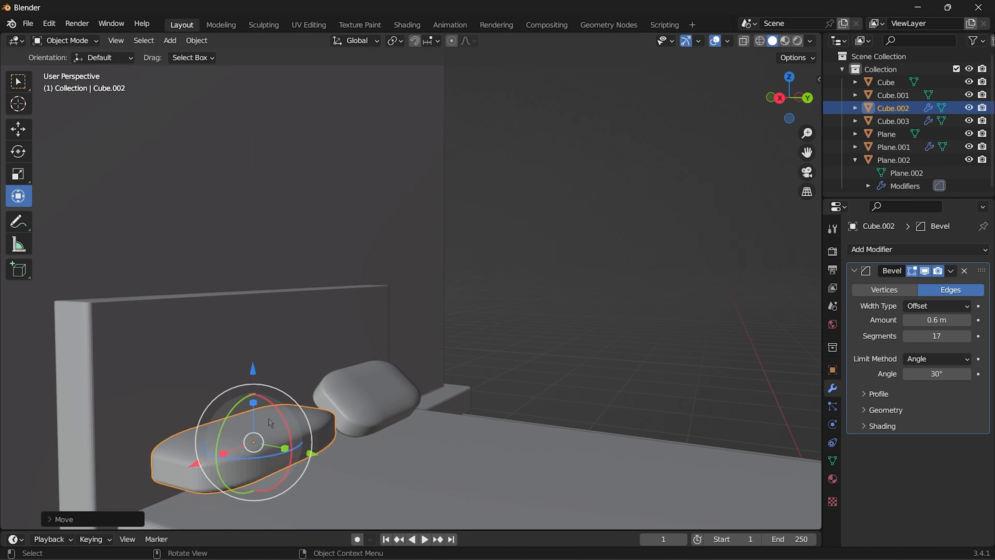
Rotate the remaining flat pillow about the X axis so it leans against the headboard.
mouse_move(280, 406)
left_mouse_down()
mouse_move(289, 435)
mouse_move(304, 435)
mouse_move(273, 429)
mouse_move(292, 436)
mouse_move(265, 439)
mouse_move(288, 455)
left_mouse_up()
scroll(289, 454, "down", 3)
middle_click_drag(289, 454, 197, 430)
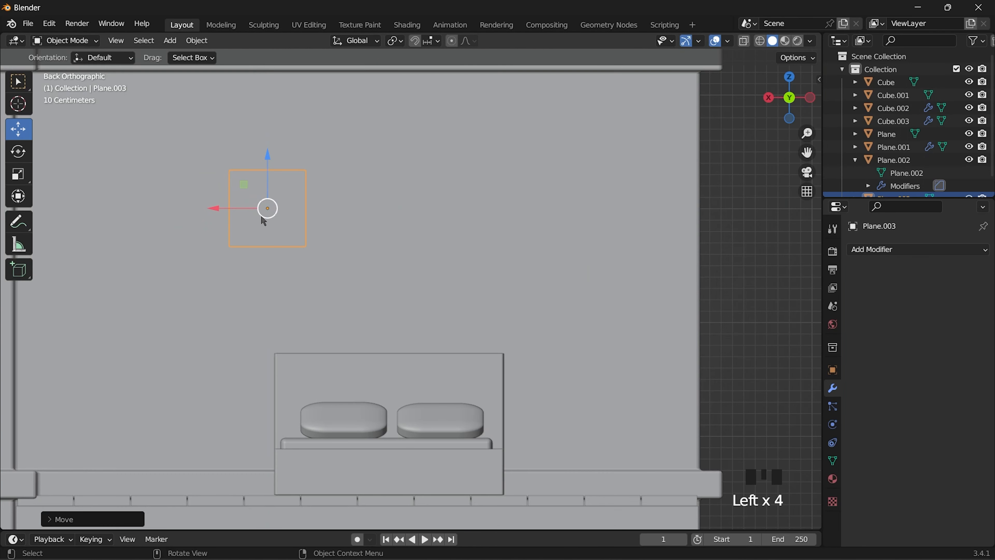
Resize the square plane on the wall above the bed along X and Z to make a picture panel.
key("s")
key("x")
left_click(307, 239)
key("s")
key("y")
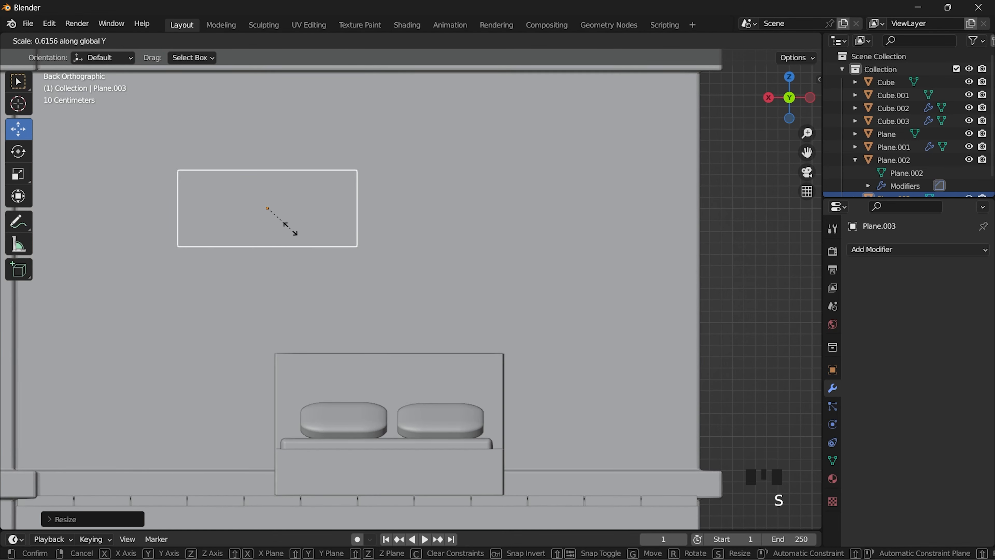
key("ctrl+z")
key("s")
key("z")
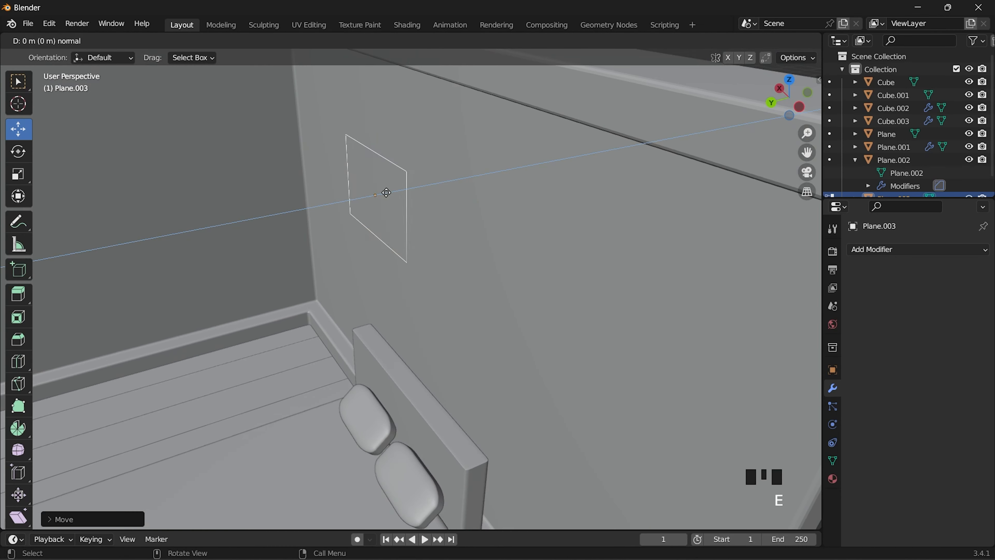
Extrude the picture panel's face slightly off the wall and scale the new face up.
left_click(384, 192)
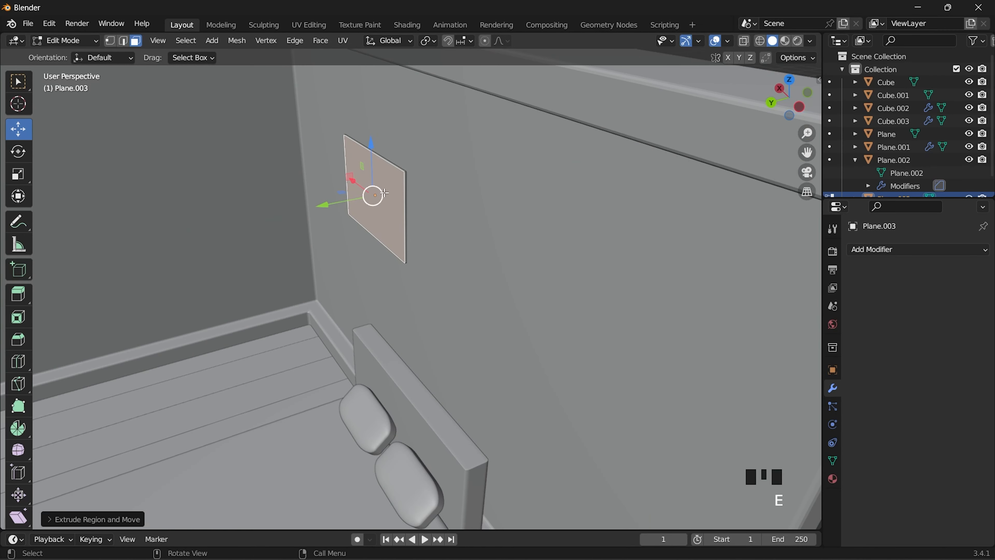
key("s")
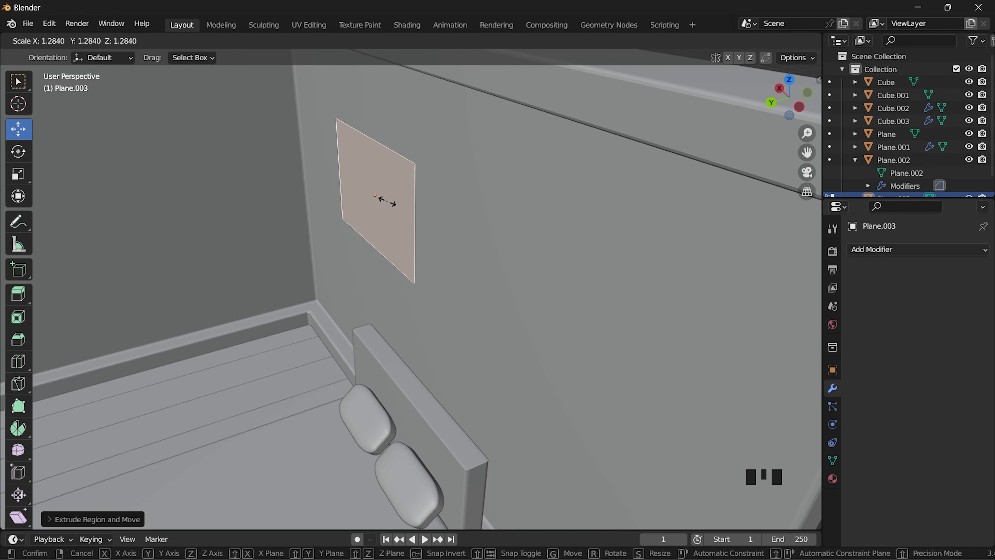
left_click(390, 203)
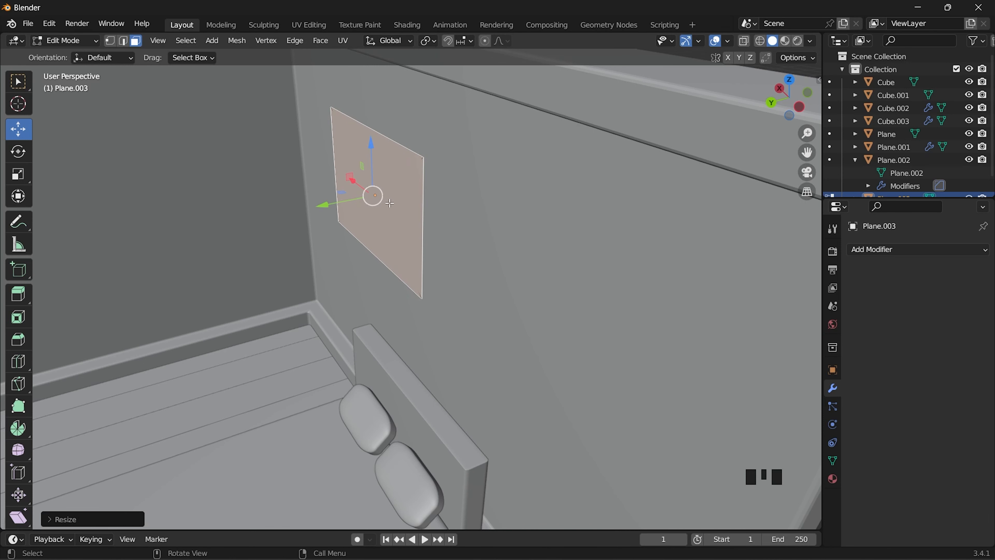
Extrude the picture panel off the wall, inset its front face and extrude the inner face to form a frame.
key("e")
left_click(381, 204)
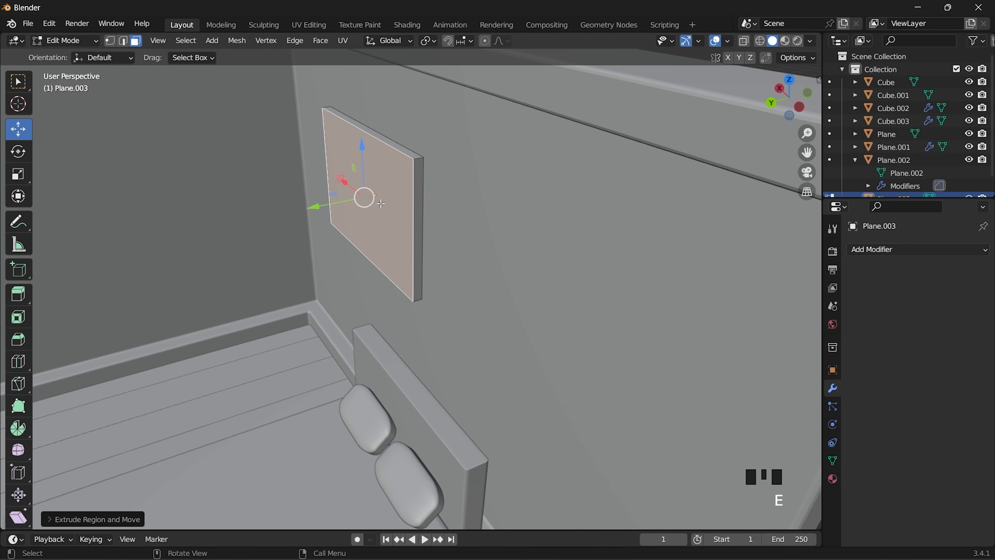
key("i")
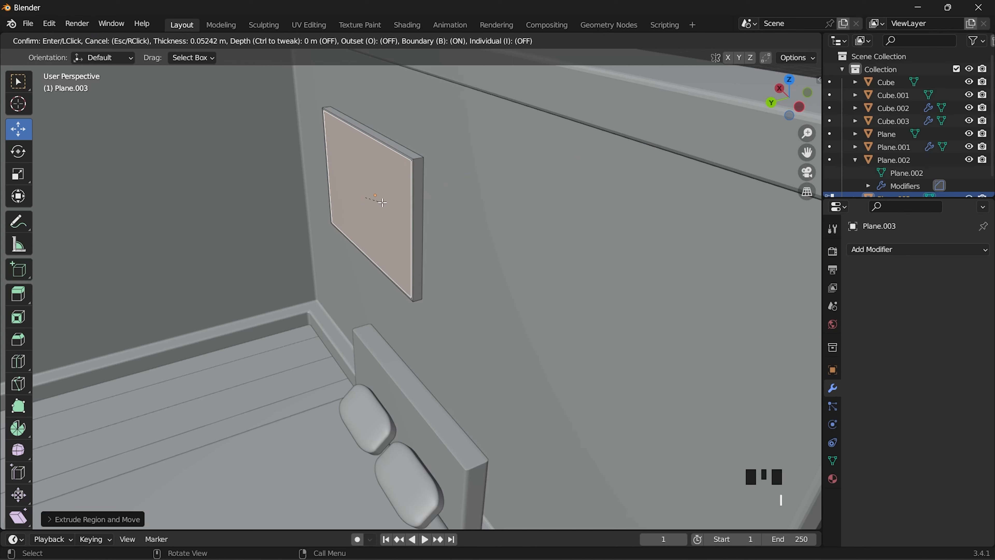
left_click(375, 193)
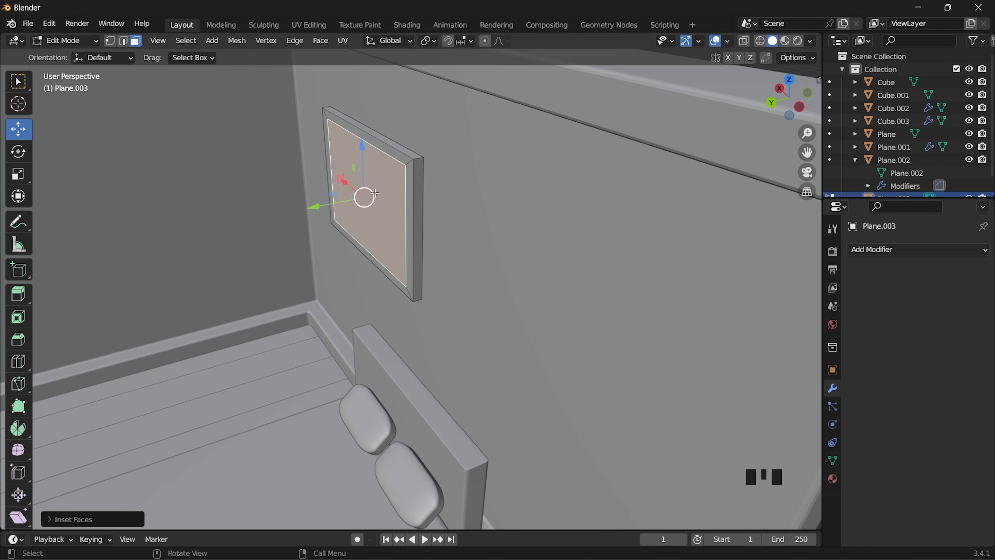
key("e")
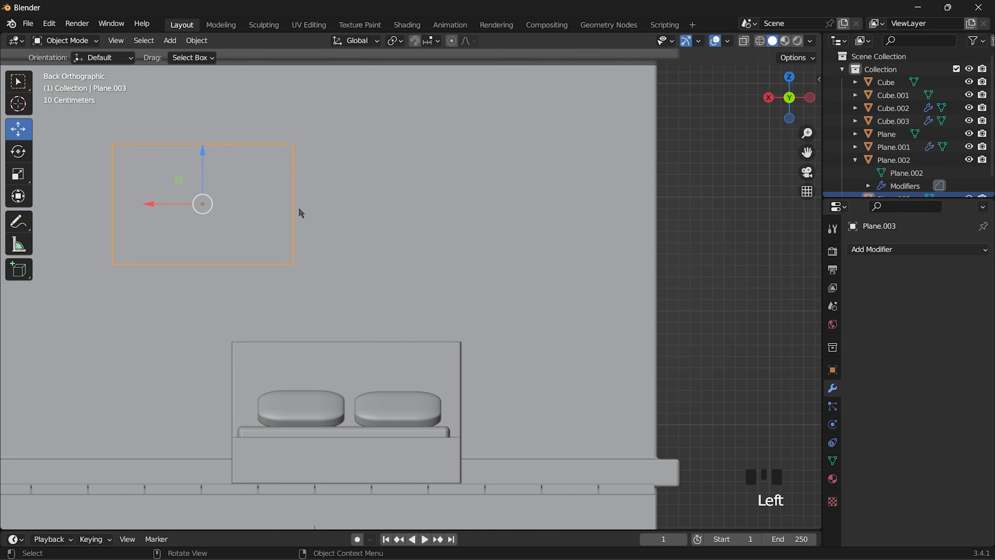
Duplicate the picture frame twice, placing one copy high beside the original and the other directly below that copy.
key("shift+d")
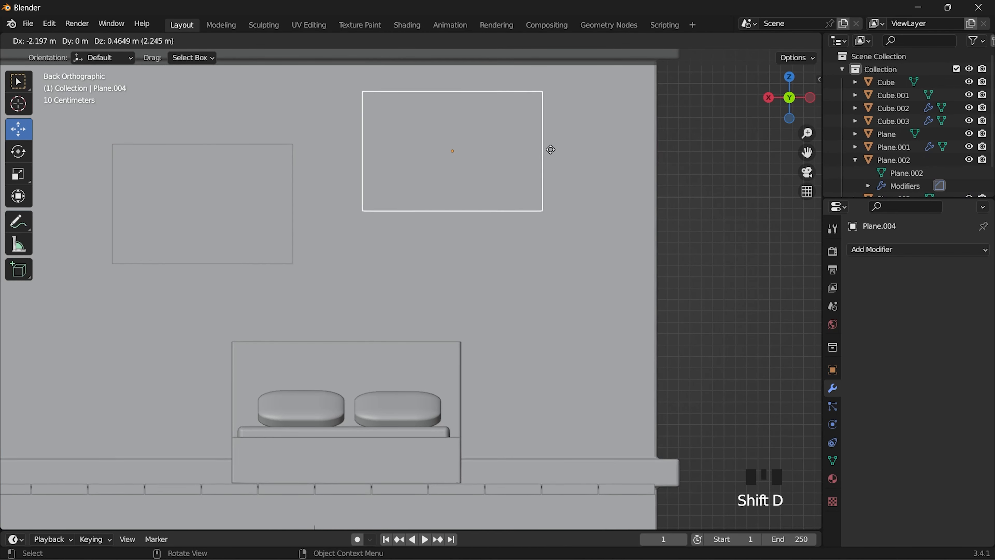
left_click(550, 134)
key("shift+d")
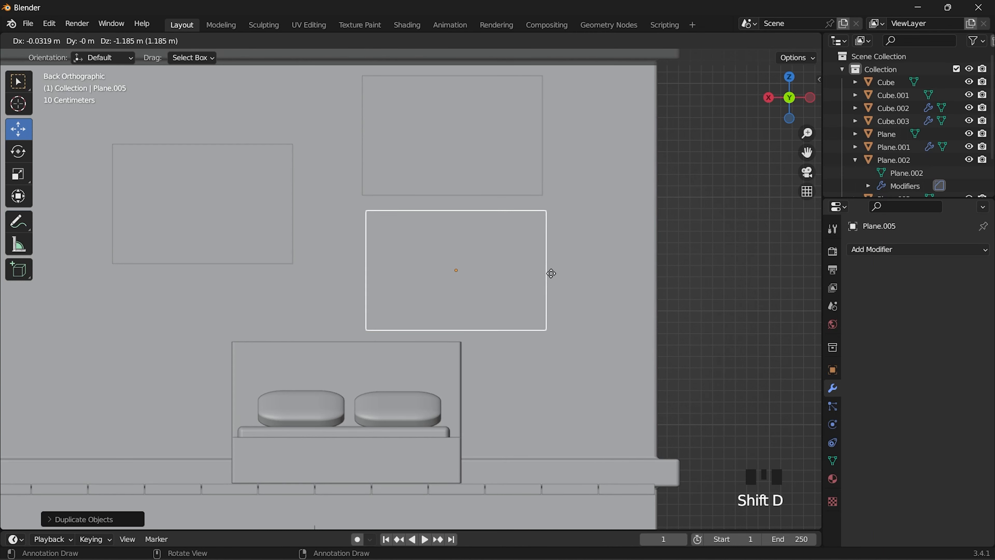
left_click(551, 272)
left_click(32, 186)
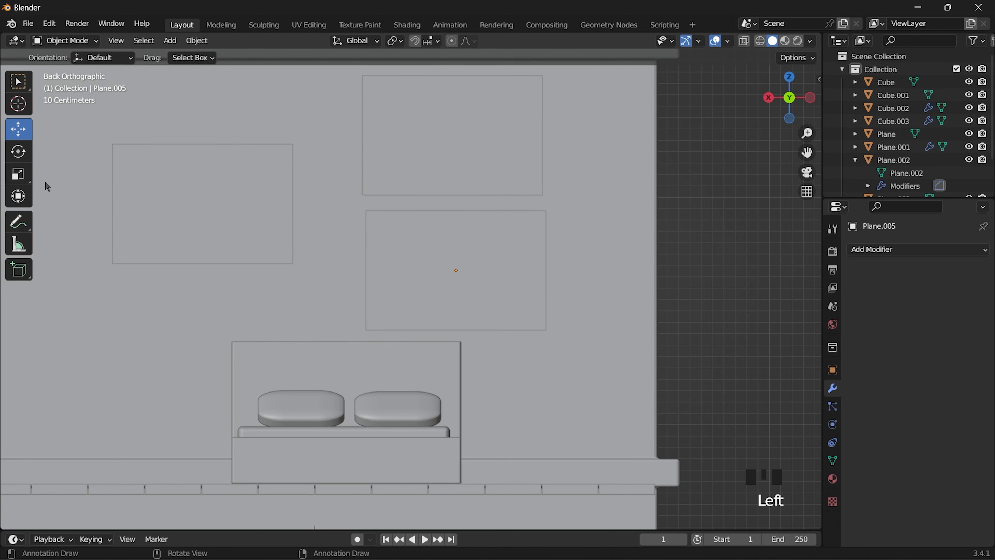
Switch to wireframe display, then narrow the lower duplicate frame and raise its bottom side to shorten it.
key("z")
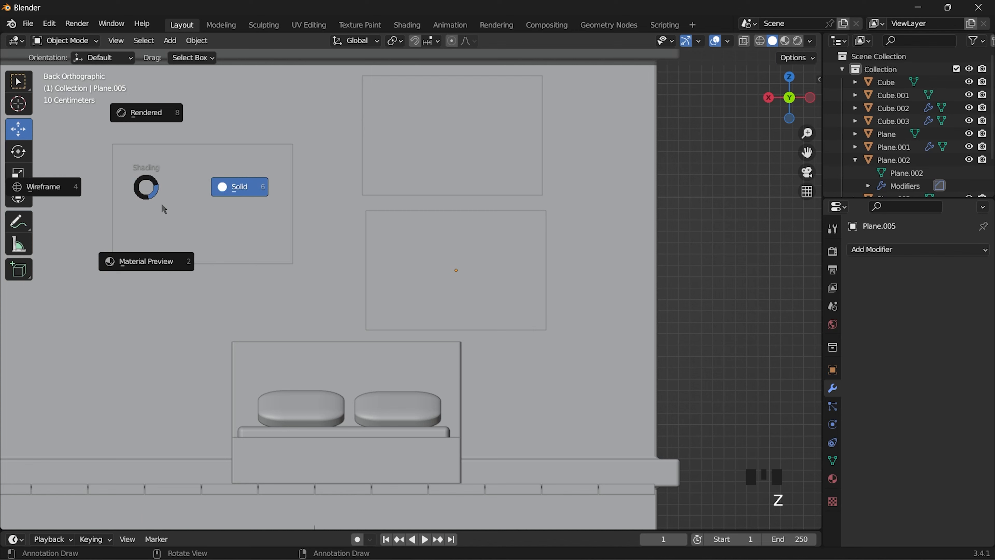
left_click(11, 194)
key("ctrl+z")
key("Tab")
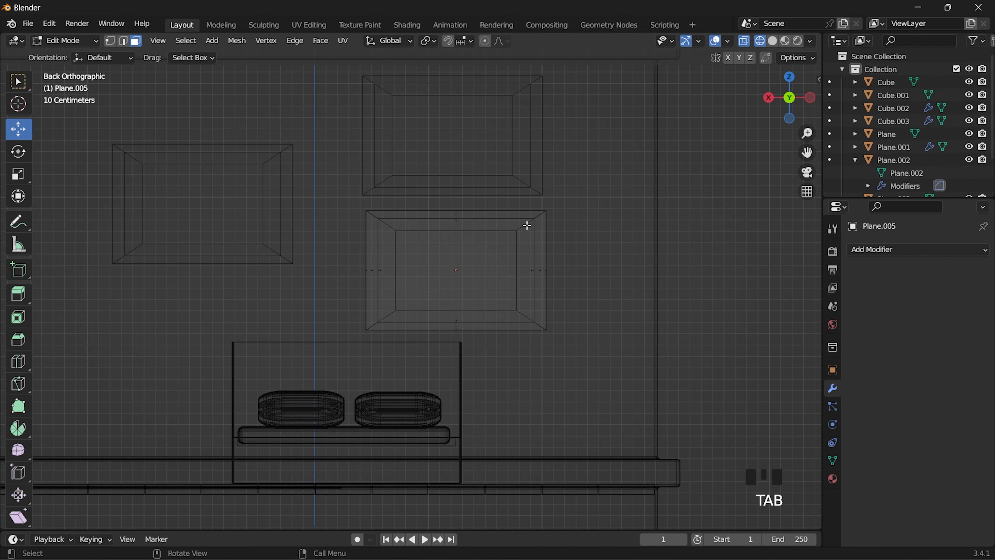
left_click_drag(503, 243, 509, 347)
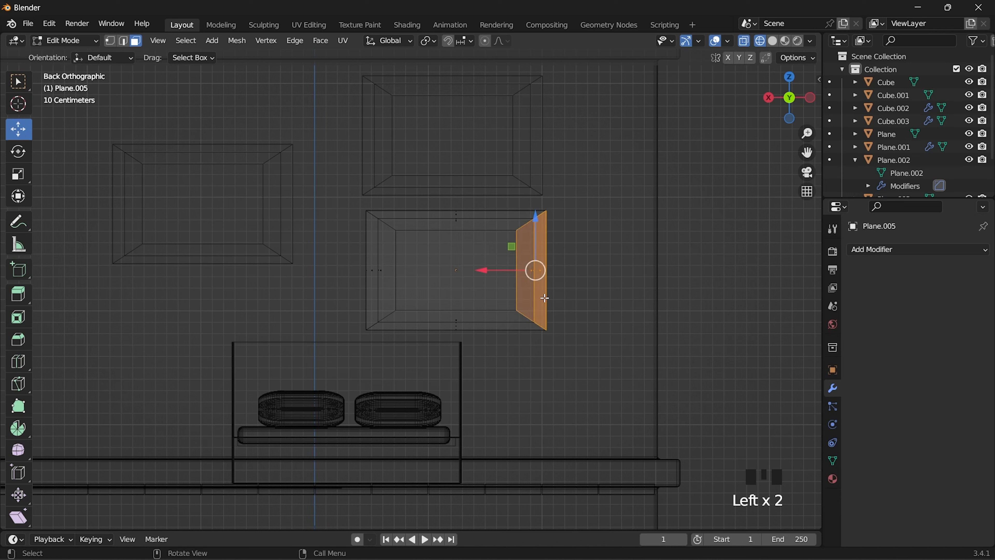
key("g")
left_click(457, 294)
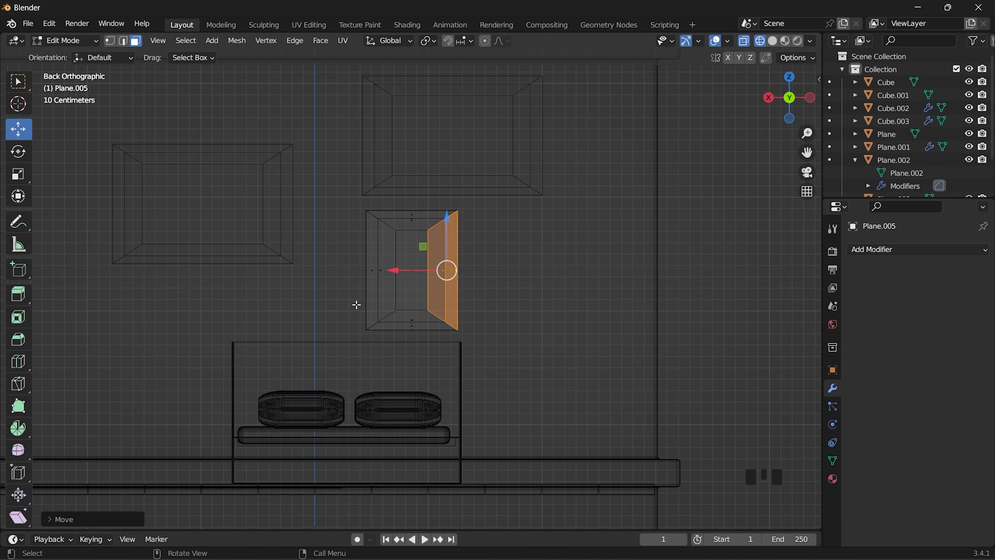
left_click(357, 294)
left_click_drag(370, 337, 478, 342)
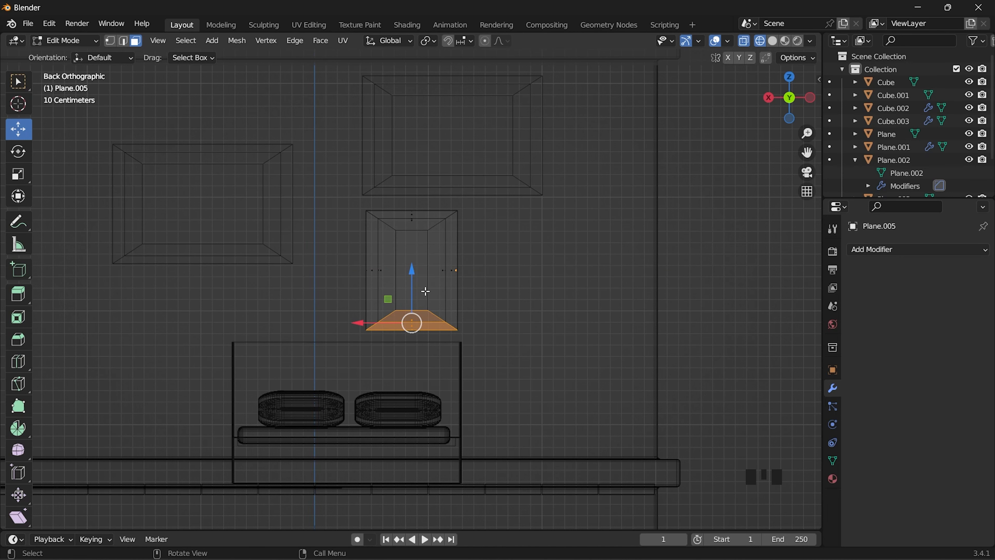
left_click_drag(412, 274, 415, 234)
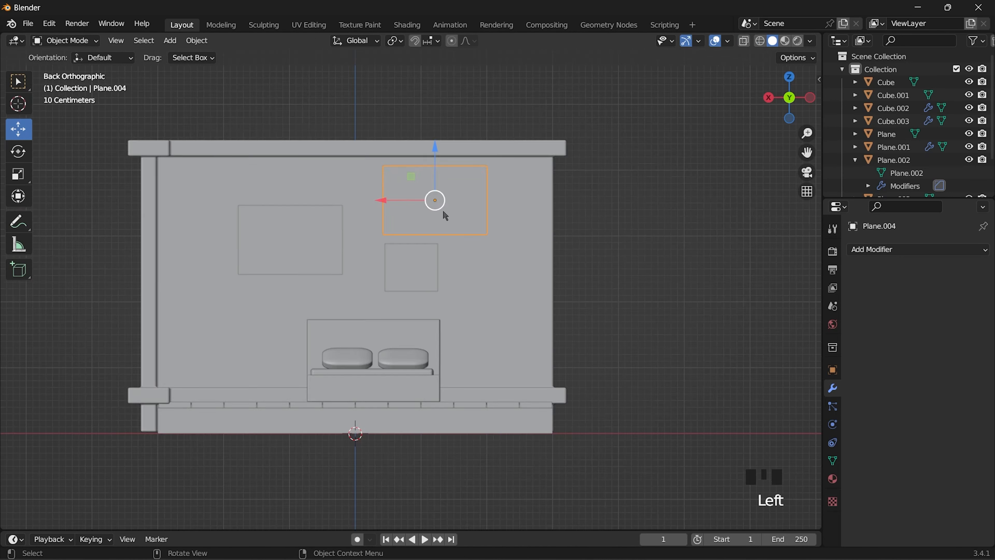
Narrow the upper duplicate frame in wireframe by moving one side inward along X.
scroll(484, 180, "up", 4)
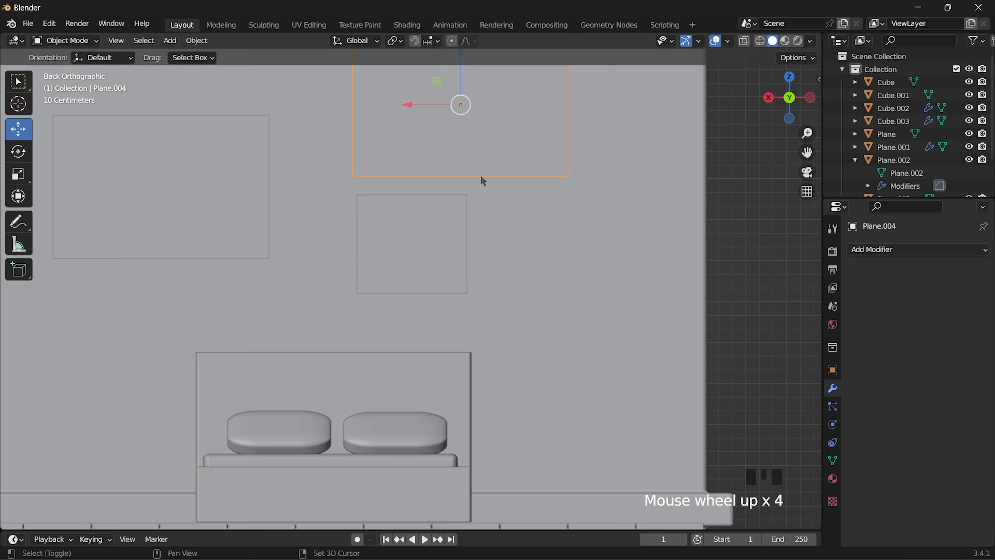
scroll(429, 333, "up", 2)
scroll(424, 324, "down", 1)
key("Tab")
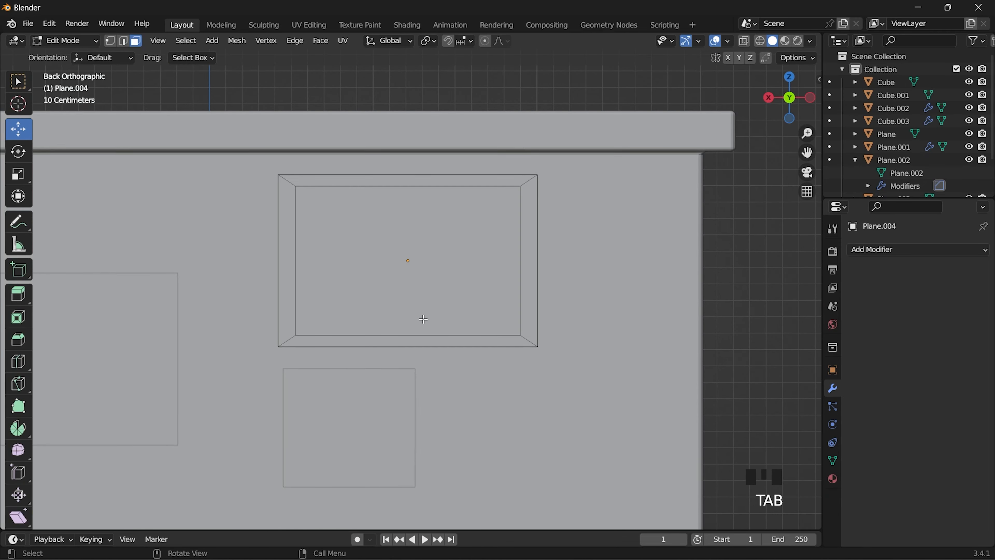
key("z")
left_click(560, 202)
left_click_drag(553, 167, 489, 374)
key("g")
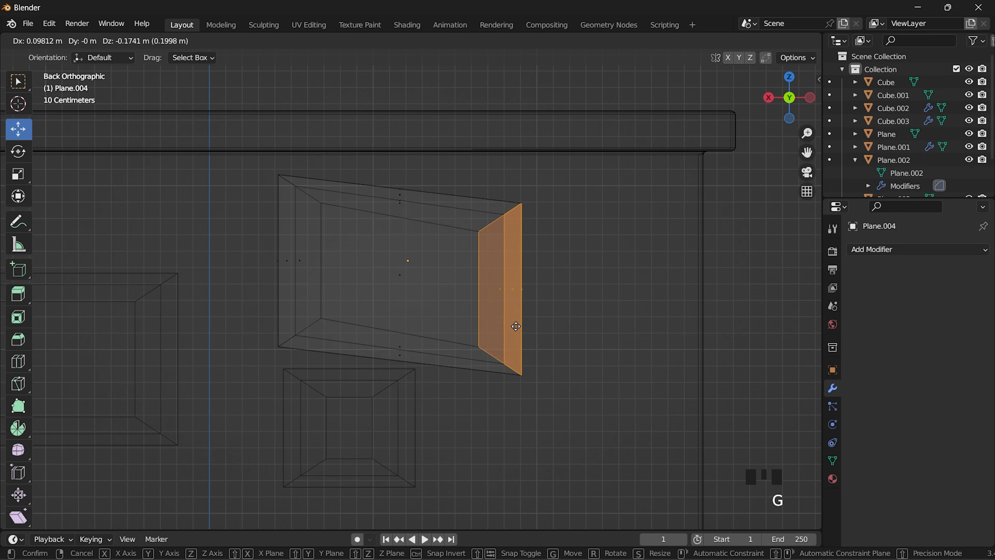
key("x")
left_click(416, 313)
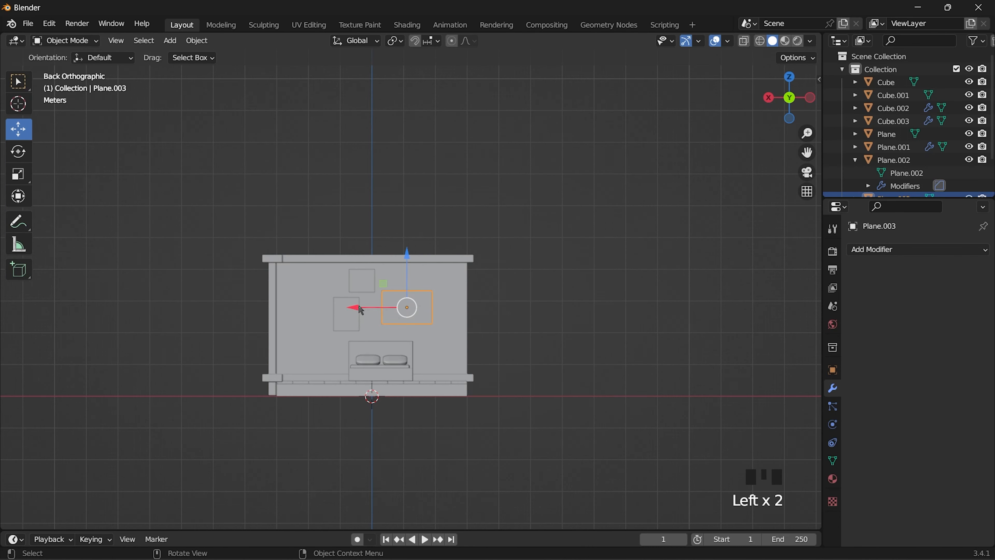
Rearrange the three picture frames along X and Z into a staggered group on the wall above the bed.
left_click_drag(359, 307, 373, 307)
left_click(361, 283)
left_click_drag(322, 286, 305, 316)
left_click(345, 310)
left_click_drag(347, 266, 350, 257)
middle_click_drag(350, 257, 428, 310)
left_click(425, 307)
left_click_drag(363, 307, 362, 285)
double_click(378, 285)
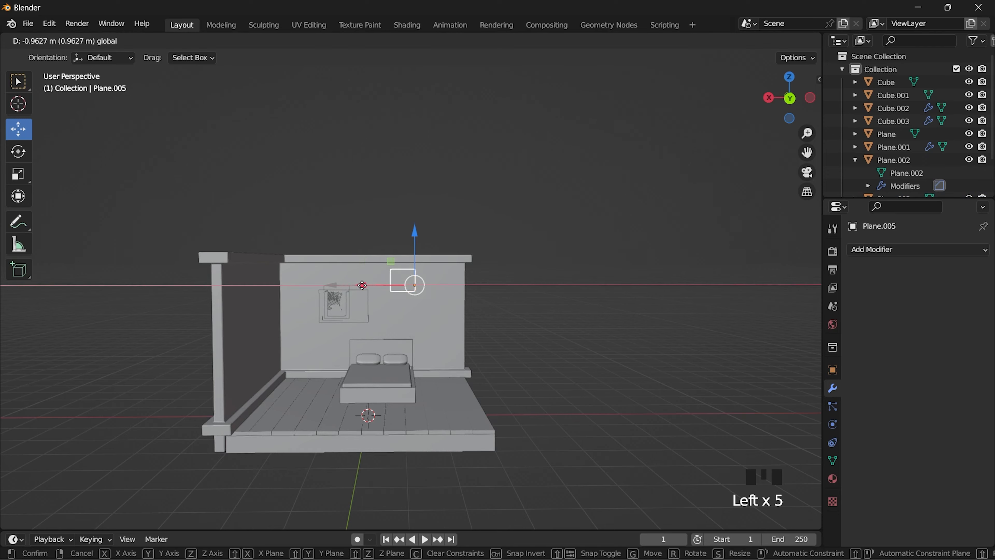
Flatten the new cube along Z into a slab and position it high against the side wall.
key("s")
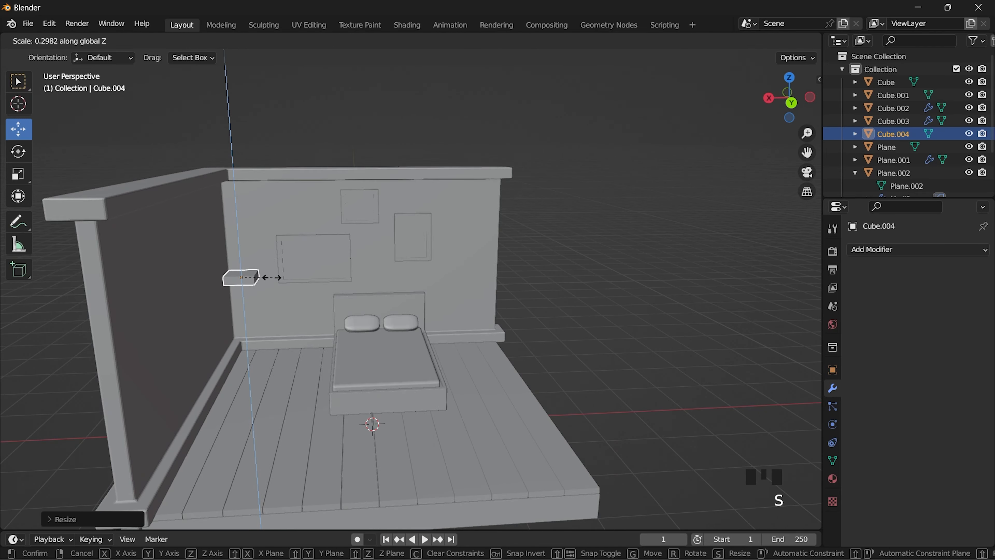
left_click(271, 278)
middle_click_drag(272, 277, 504, 365)
scroll(306, 305, "up", 5)
mouse_move(363, 314)
left_mouse_down()
mouse_move(346, 307)
mouse_move(355, 312)
left_mouse_up()
left_click_drag(384, 267, 384, 206)
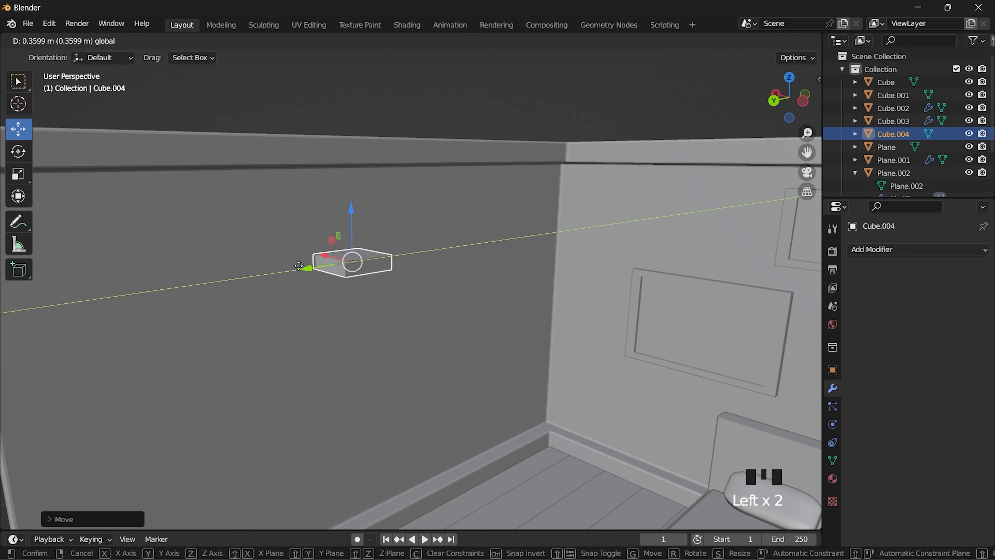
Scale the slab along X for depth and lengthen it along Y into a long wall shelf.
middle_click_drag(349, 269, 273, 318)
key("s")
key("x")
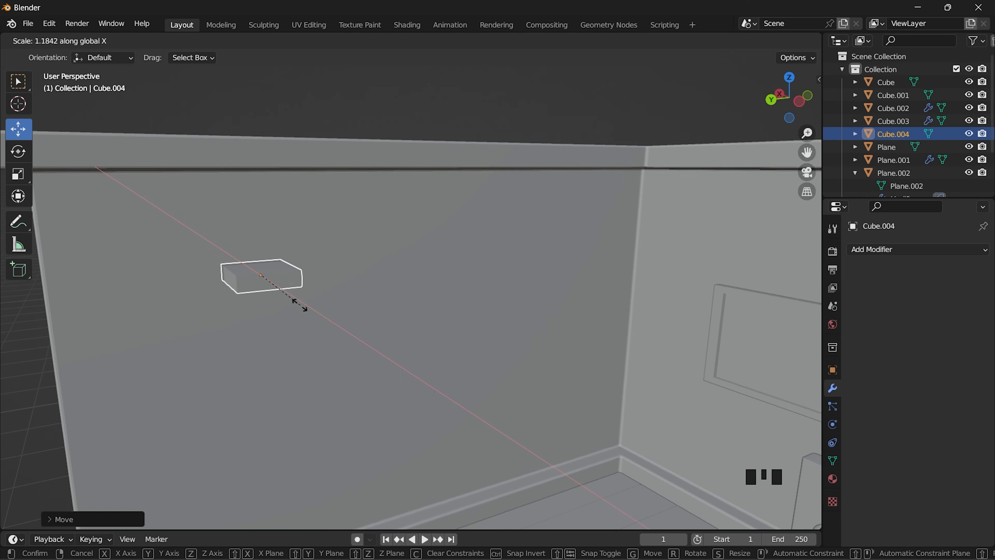
left_click(300, 305)
key("s")
key("y")
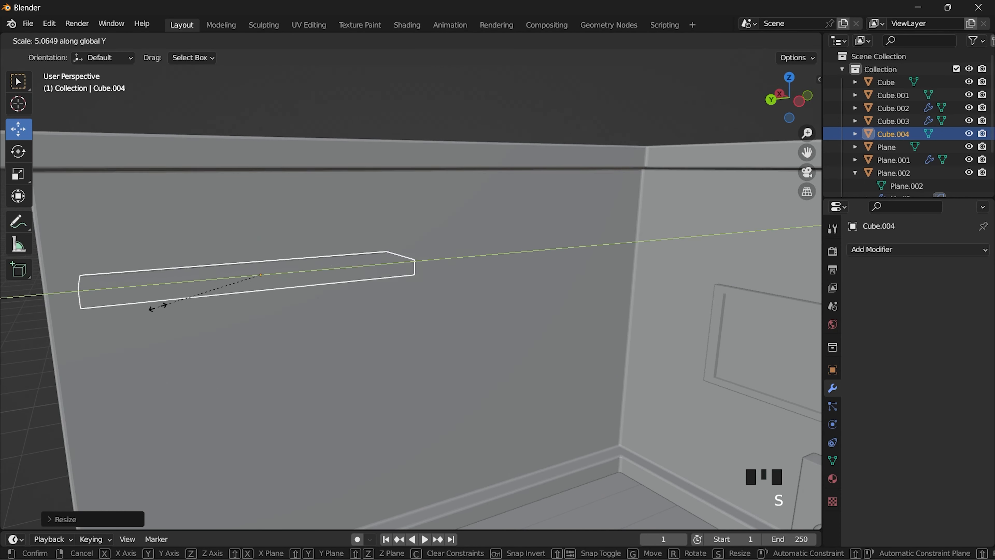
left_click(194, 333)
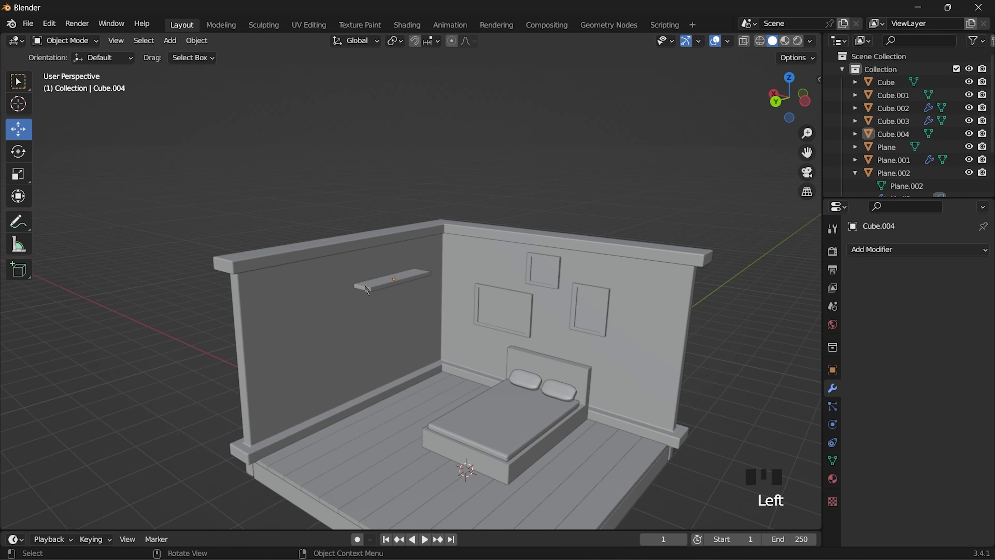
Duplicate the wall shelf and move the copy straight down along Z as a second shelf.
left_click(367, 291)
scroll(368, 290, "up", 6)
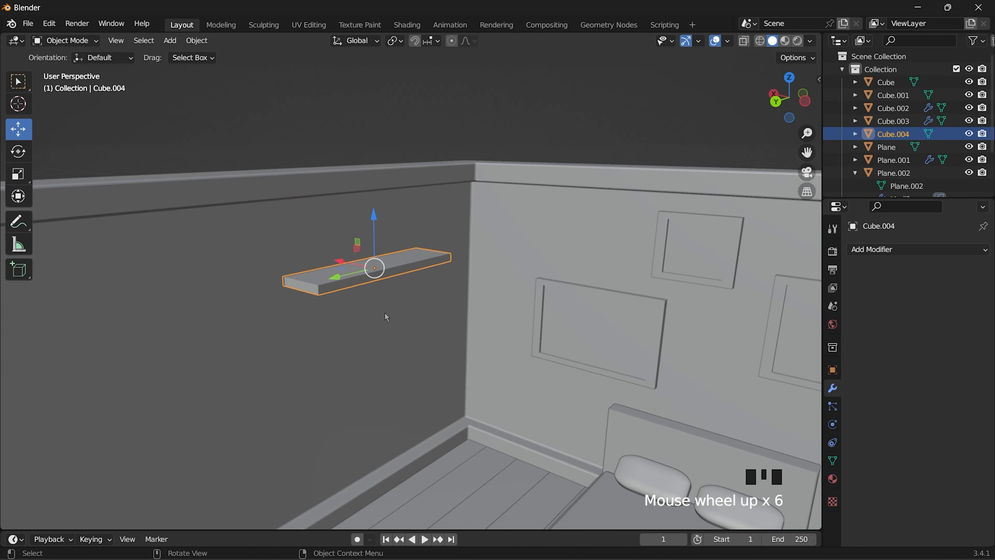
key("shift+d")
right_click(382, 335)
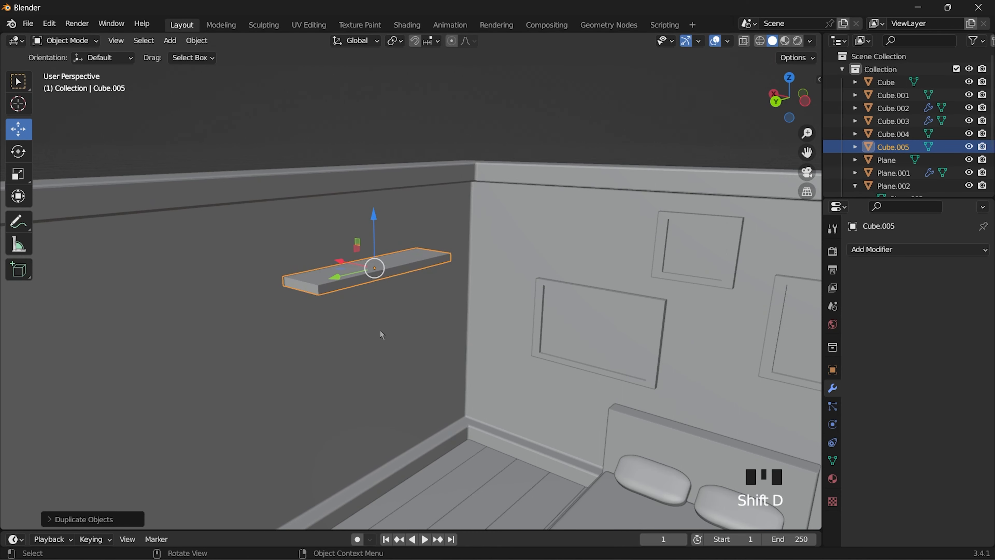
left_click_drag(378, 224, 377, 308)
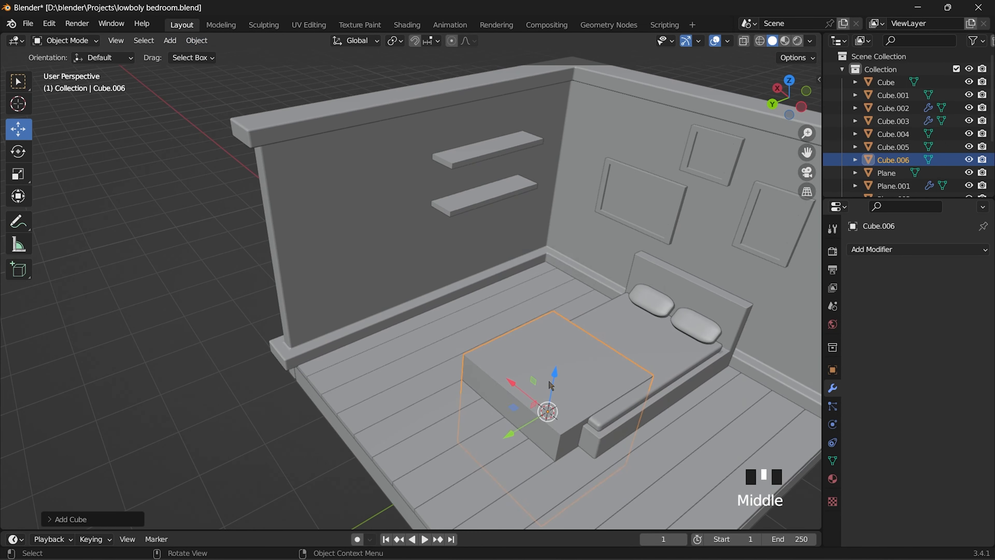
Scale the new cube along Y and move it to the front end of the side wall as a wardrobe block.
left_click_drag(548, 380, 404, 285)
key("s")
key("y")
left_click(428, 305)
middle_click_drag(429, 304, 520, 319)
left_click_drag(373, 292, 314, 287)
middle_click_drag(313, 287, 433, 306)
left_click_drag(339, 293, 365, 333)
middle_click_drag(364, 333, 372, 310)
Narrow the wardrobe block along Y and scale its height along Z.
key("s")
key("y")
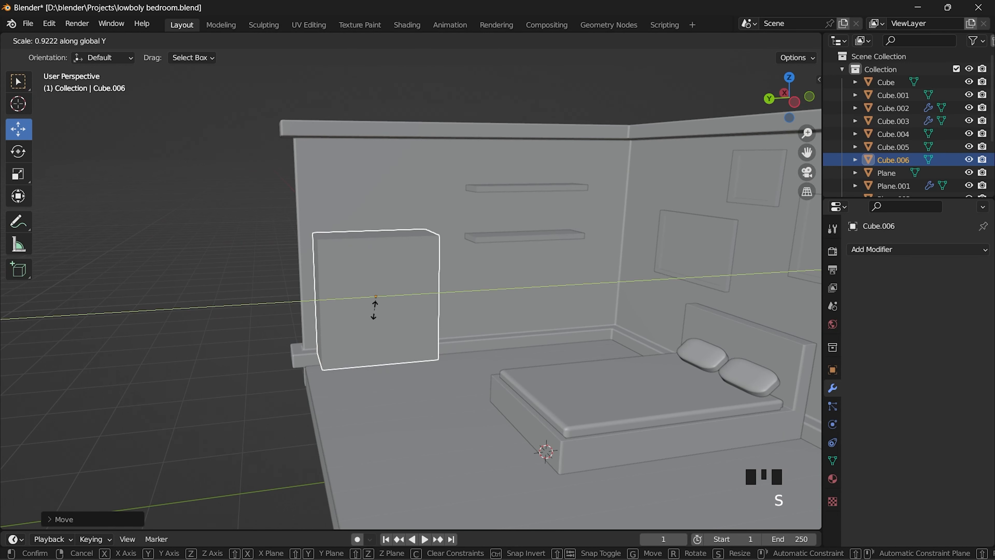
left_click(366, 298)
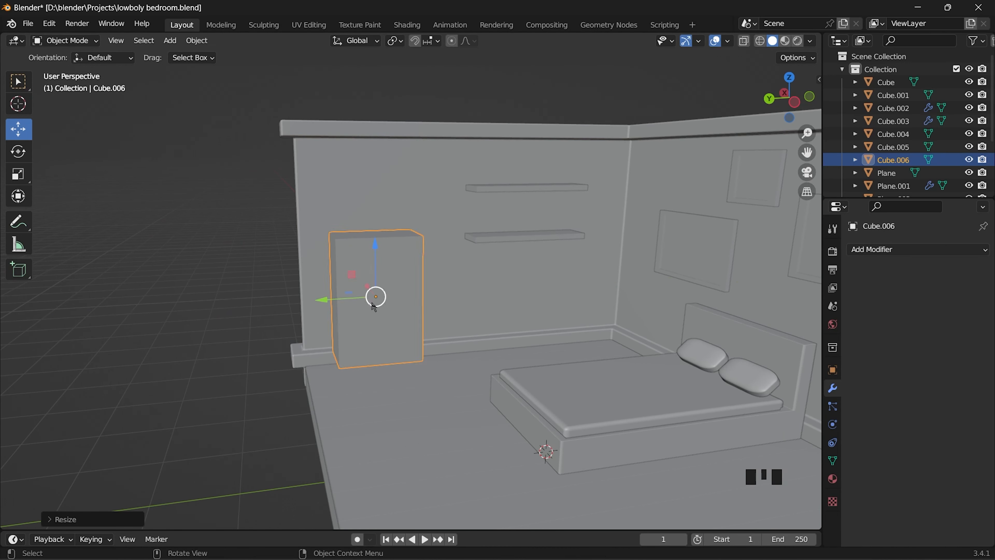
middle_click_drag(373, 298, 366, 302)
scroll(364, 304, "up", 2)
left_click(373, 295)
key("s")
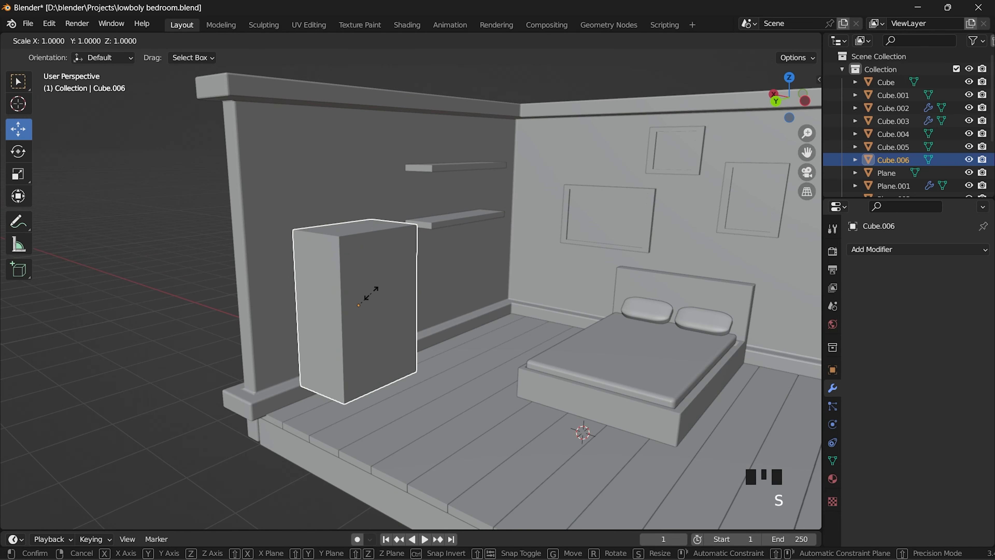
key("z")
left_click(366, 279)
Seat the wardrobe block on the floor and move it along X up against the side wall.
left_click_drag(359, 274, 359, 259)
middle_click_drag(415, 294, 371, 311)
scroll(436, 325, "down", 4)
left_click_drag(364, 300, 358, 304)
middle_click_drag(405, 313, 452, 296)
left_click_drag(336, 291, 326, 288)
left_click_drag(326, 288, 324, 288)
left_click_drag(292, 267, 268, 264)
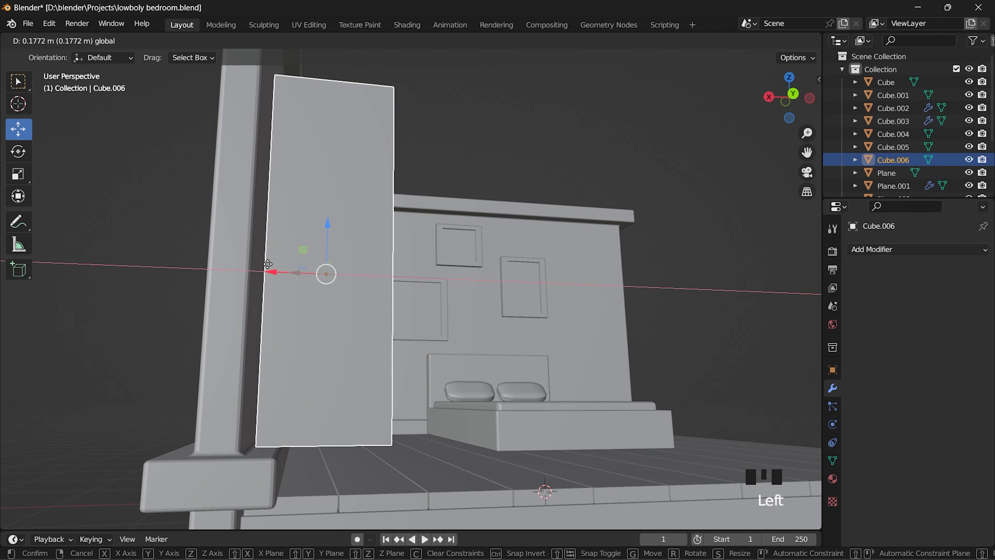
Add a vertical loop cut around the wardrobe and bevel it into two loops near the side edges.
key("ctrl+r")
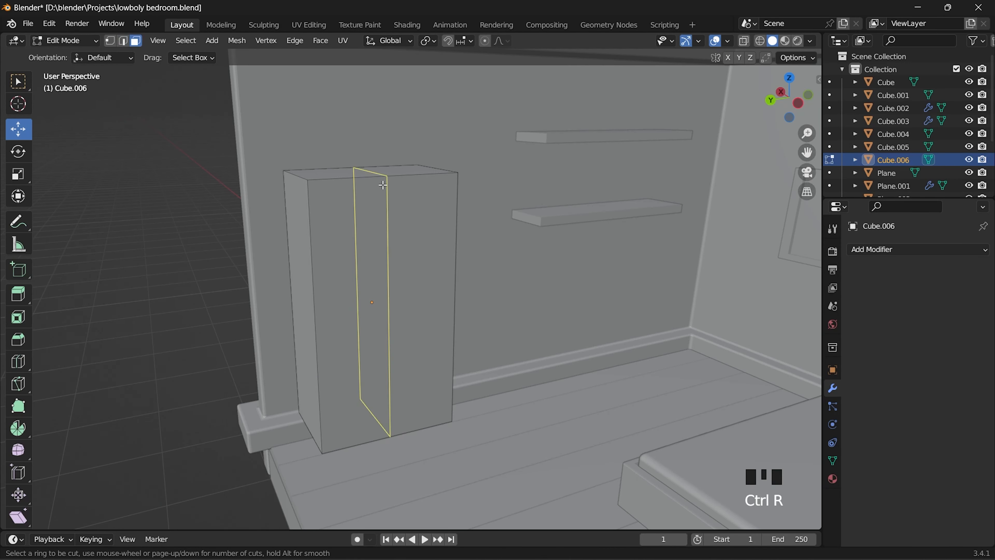
left_click(372, 302)
key("ctrl+b")
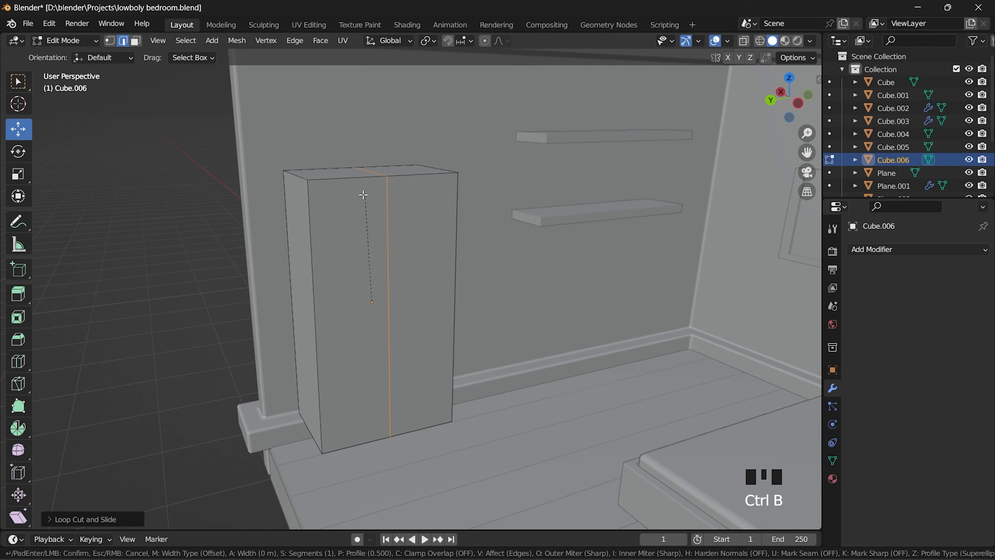
middle_click_drag(175, 269, 207, 269)
left_click(207, 269)
key("ctrl+r")
left_click(464, 305)
right_click(460, 296)
key("ctrl+z")
Add a centred horizontal loop cut around the wardrobe and bevel it into two loops near the top and bottom edges.
key("ctrl+r")
left_click(457, 306)
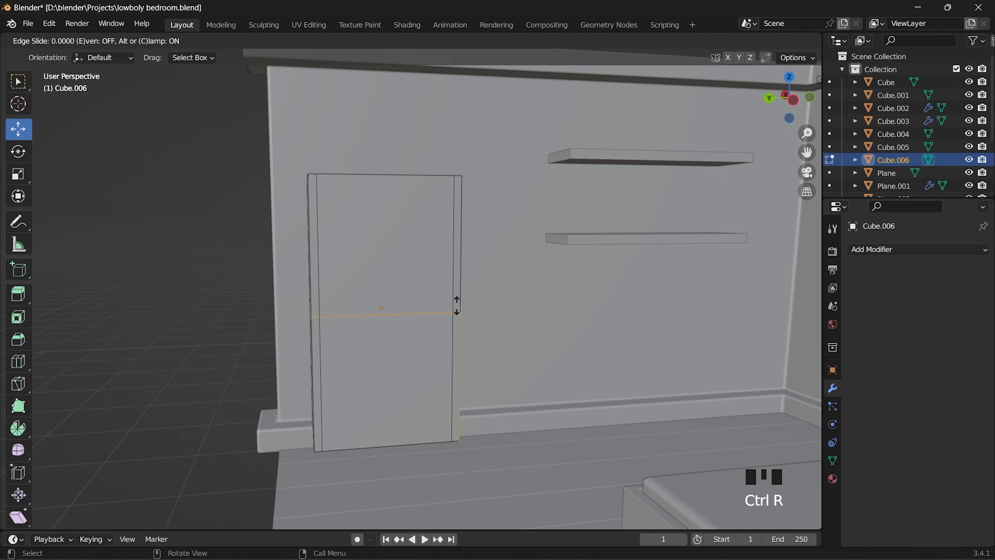
left_click(457, 306)
key("ctrl+b")
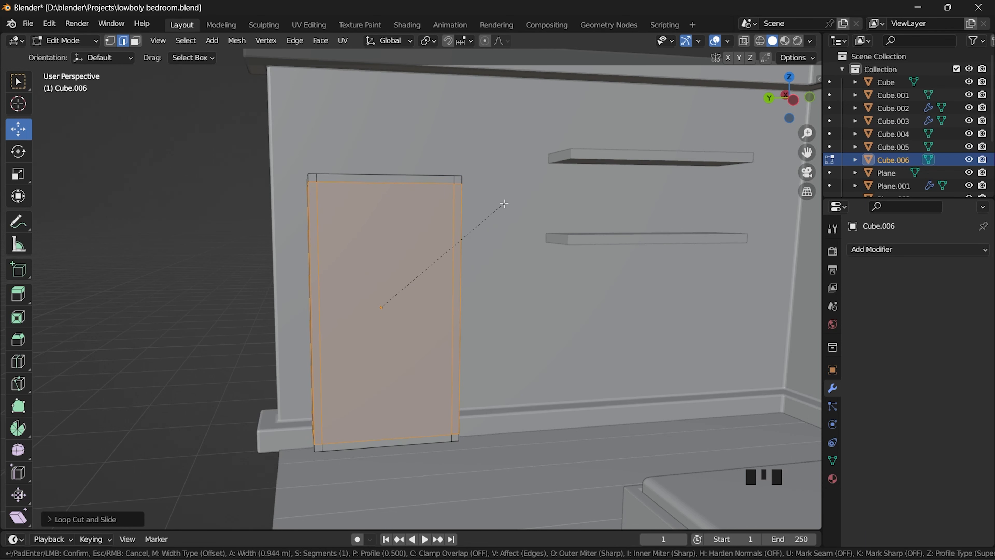
left_click(146, 306)
Subdivide the large inner face on the wardrobe's front into four faces.
middle_click_drag(147, 307, 193, 338)
scroll(200, 324, "down", 3)
scroll(289, 360, "up", 4)
middle_click_drag(289, 366, 376, 345)
left_click(354, 276)
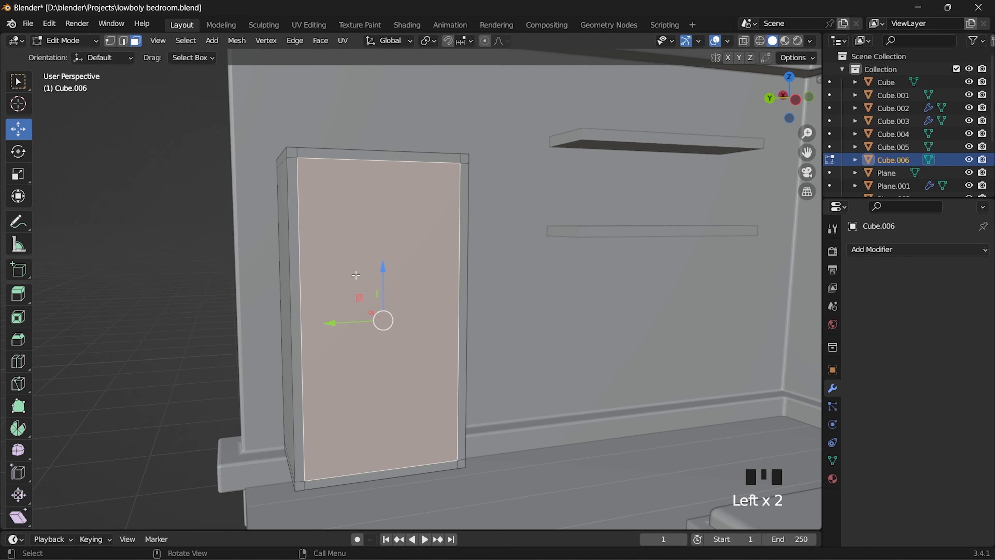
right_click(362, 247)
left_click(354, 246)
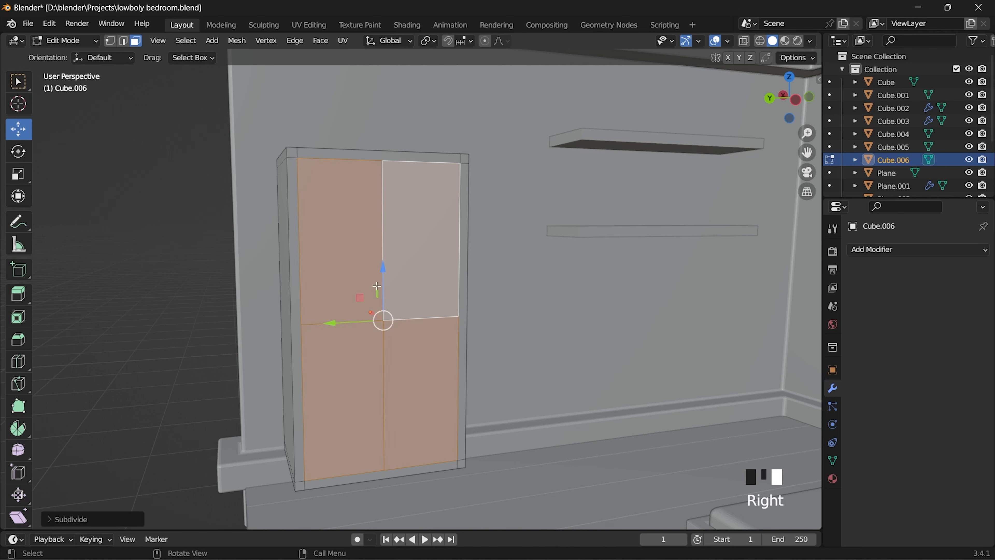
Dissolve the horizontal middle edges of the subdivided wardrobe front to leave two tall door faces.
key("ctrl+z")
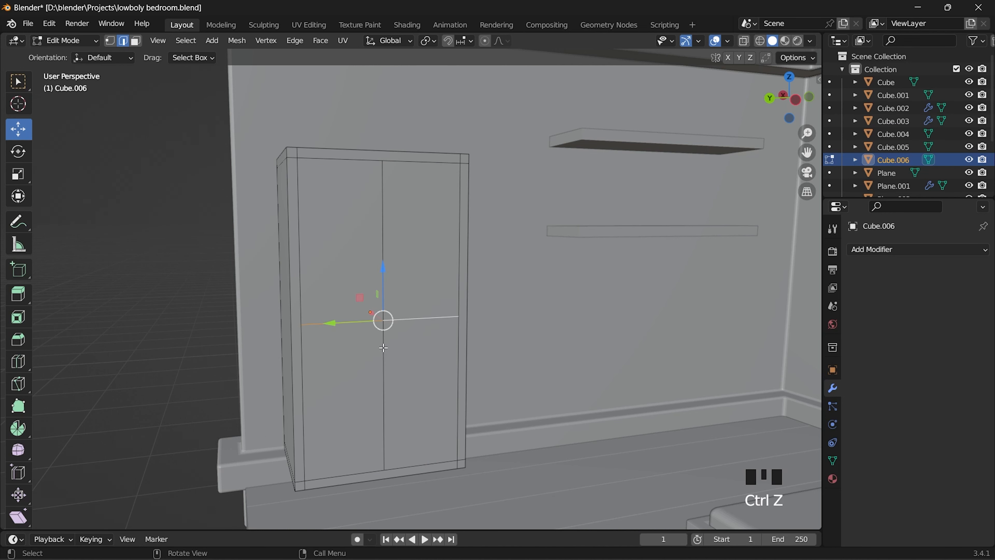
key("x")
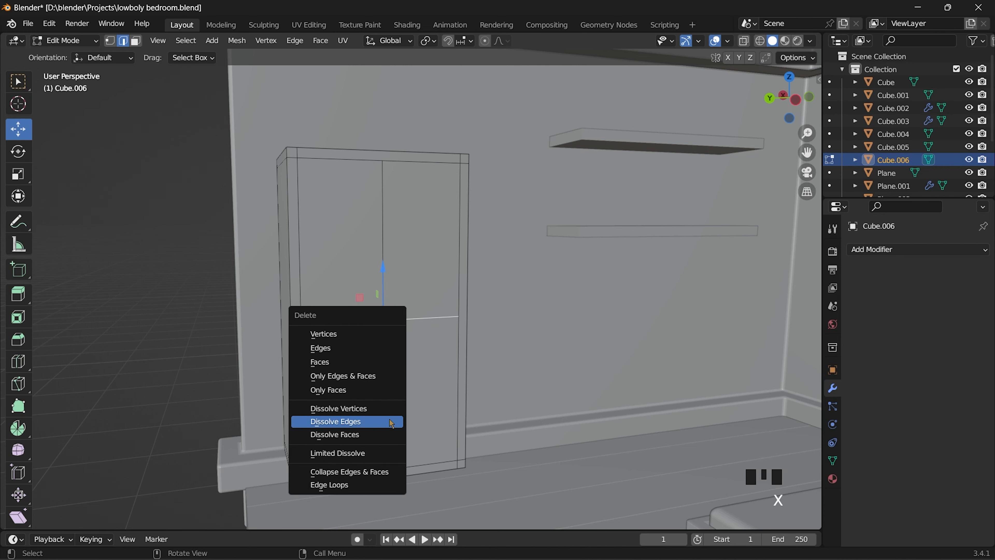
left_click(392, 422)
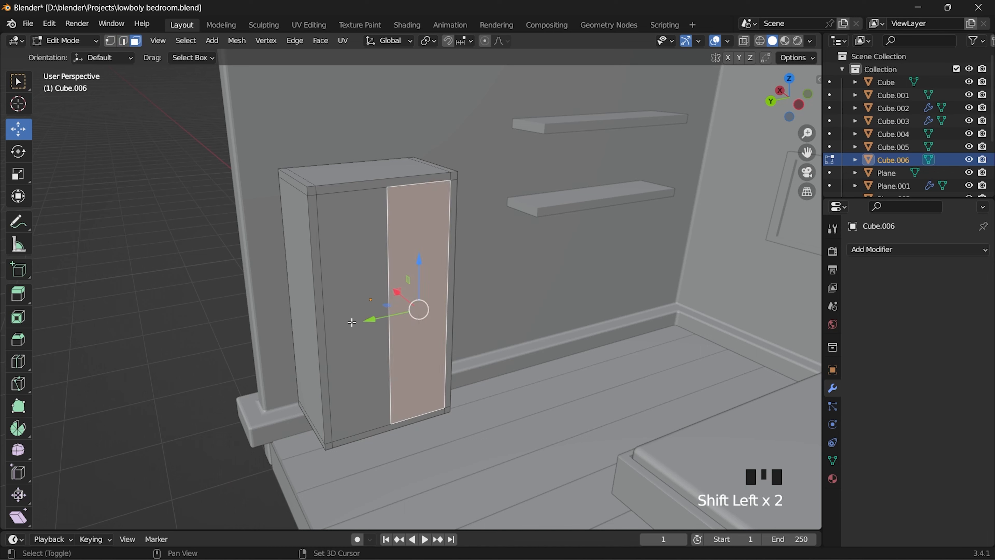
Extrude both wardrobe door faces inward about 0.08 m to recess them within the frame.
left_click(352, 298, "shift")
key("e")
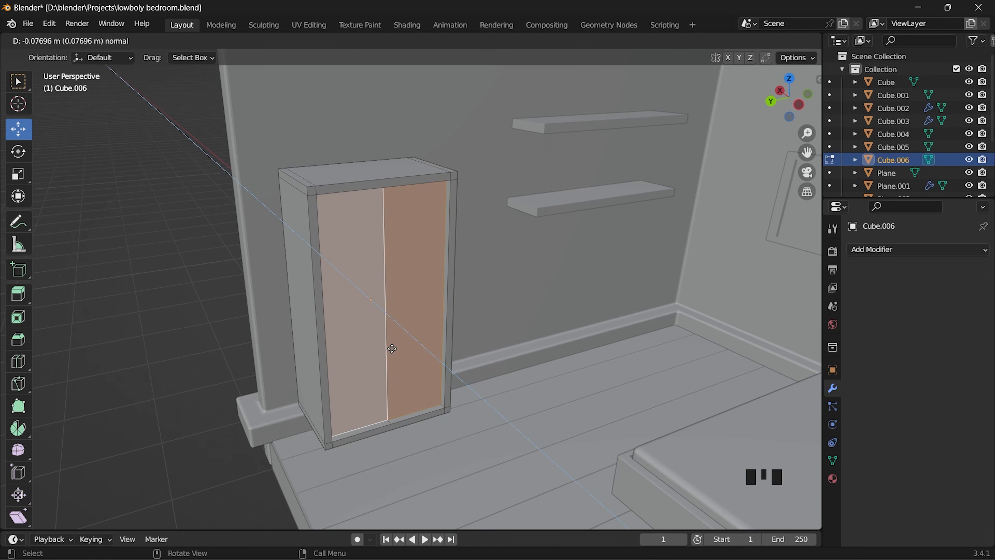
left_click(392, 349)
key("s")
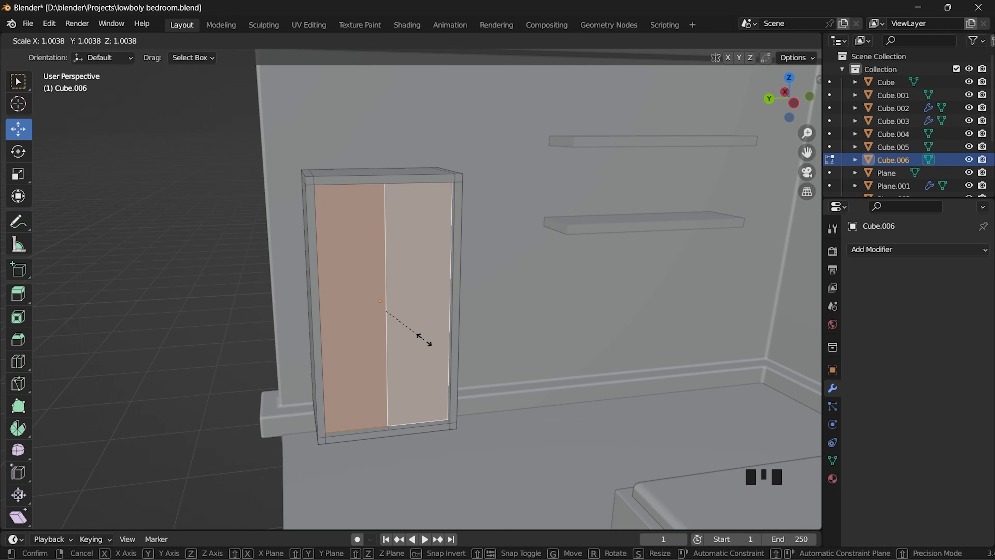
left_click(423, 338)
Bevel the vertical edge between the wardrobe doors into a strip about 0.01 m wide and extrude it as the door gap.
middle_click_drag(423, 338, 336, 391)
scroll(384, 353, "up", 3)
key("ctrl+b")
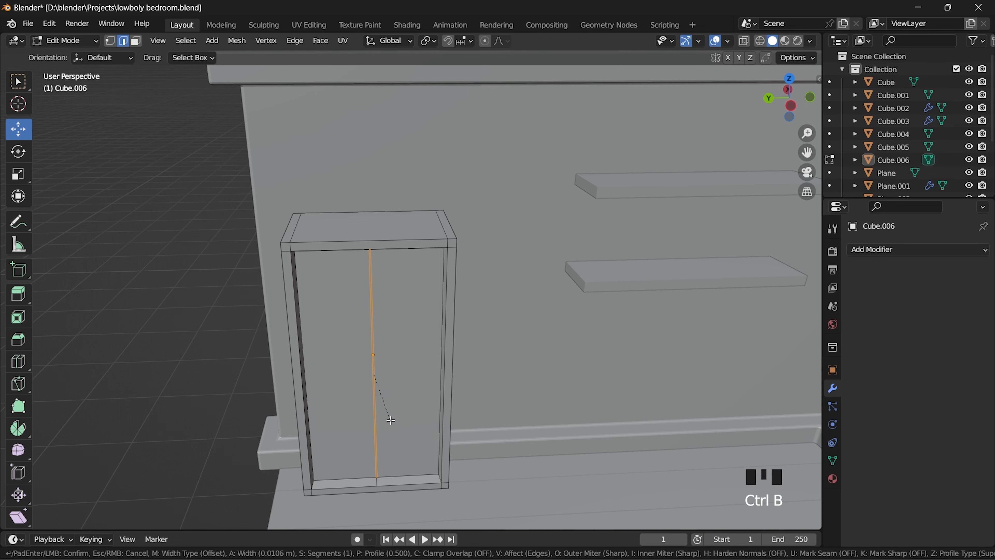
left_click(392, 420)
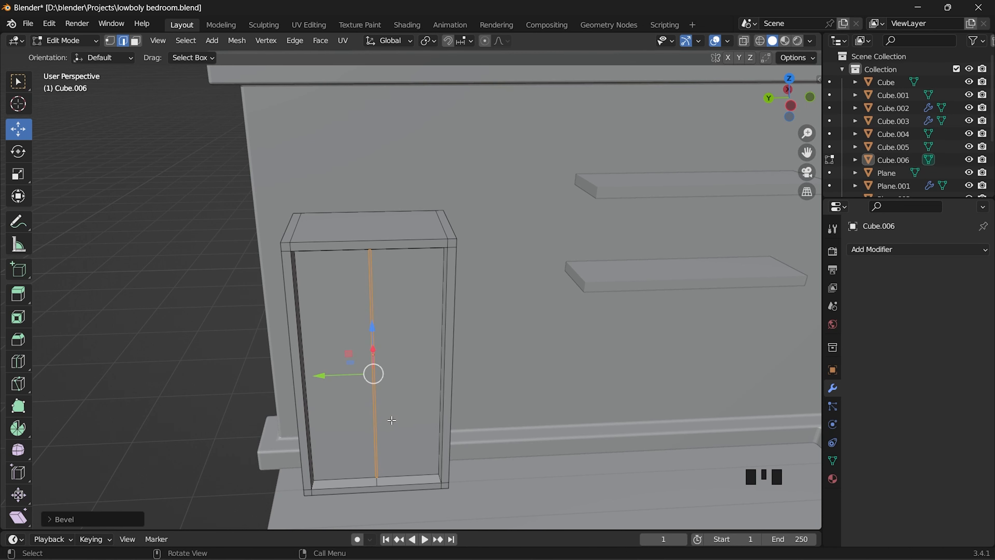
key("e")
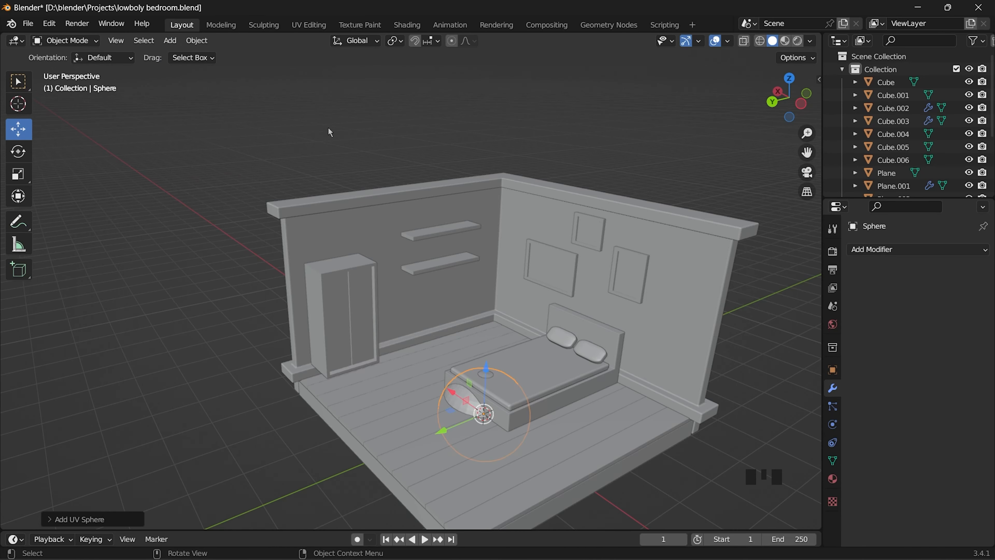
Raise the UV sphere along Z, scale it to about 0.12 as a door knob and move it towards the wardrobe.
left_click(478, 372)
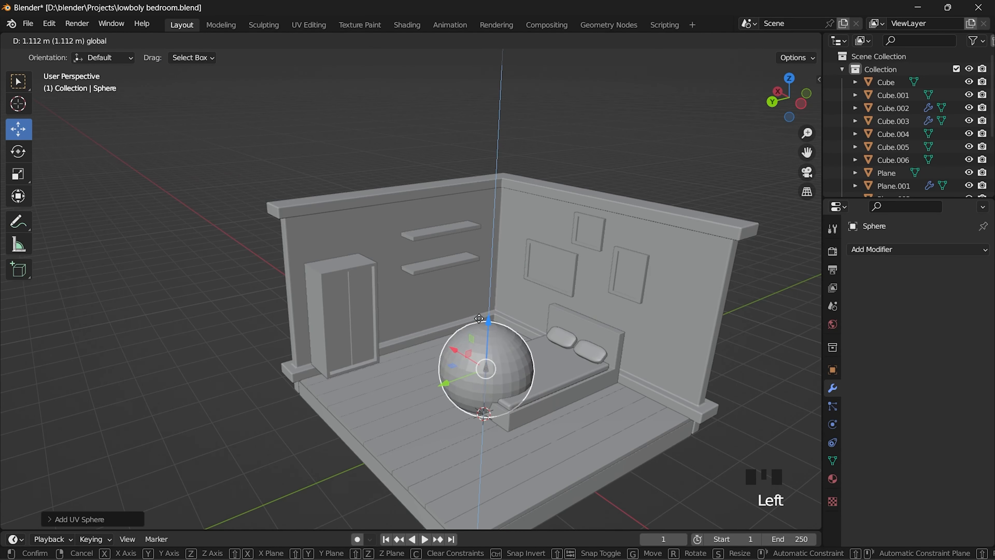
scroll(574, 281, "up", 8)
scroll(575, 281, "down", 1)
key("s")
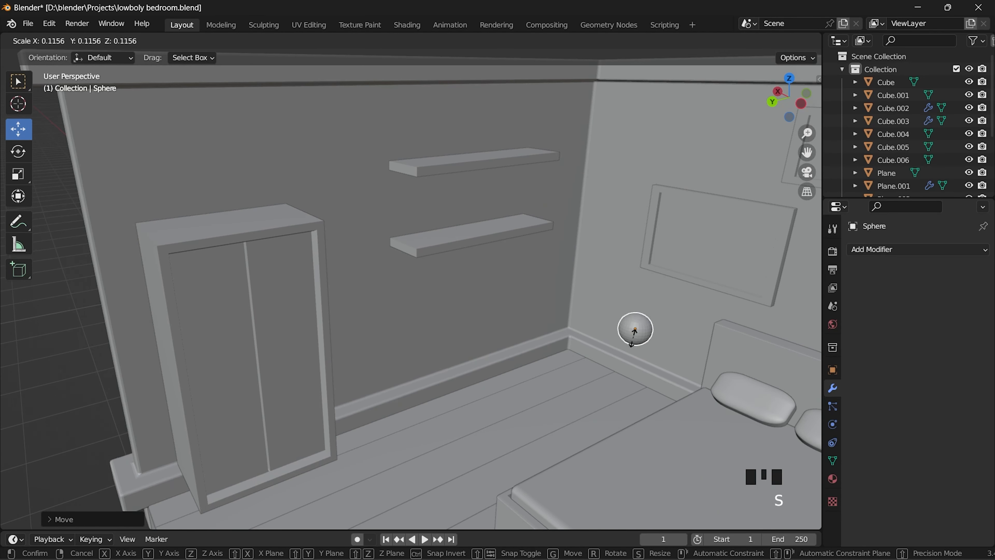
left_click(631, 338)
left_click_drag(614, 319, 425, 245)
Lower the knob along Z in the left orthographic view to about mid-height of the wardrobe doors.
left_click(784, 95)
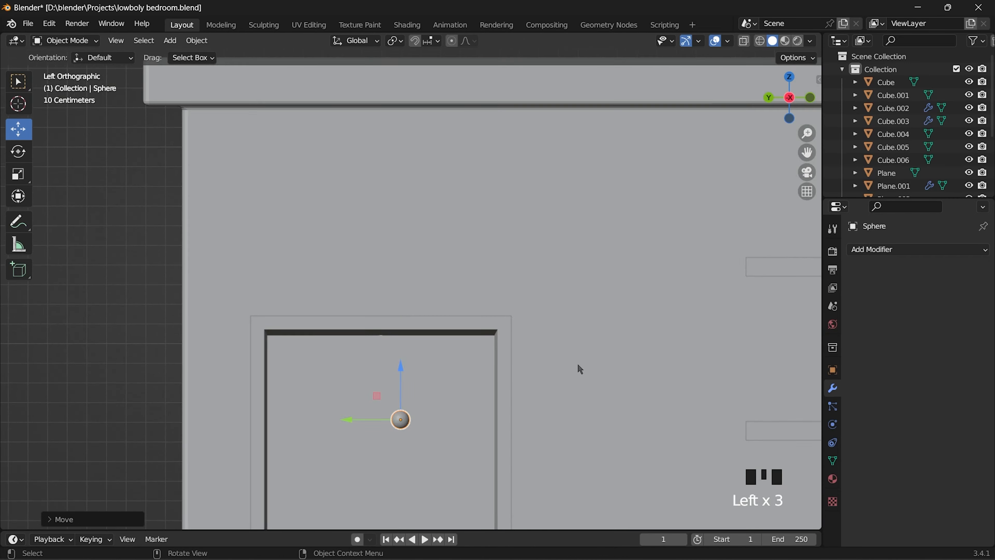
scroll(495, 390, "up", 3)
middle_click_drag(496, 390, 520, 367, "shift")
scroll(506, 385, "up", 4)
scroll(502, 451, "up", 3)
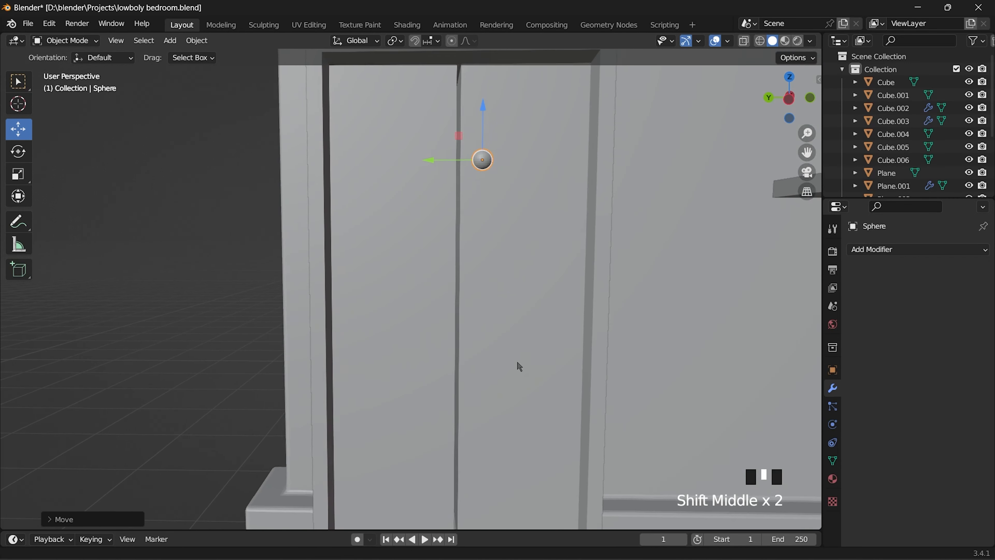
left_click(788, 98)
scroll(662, 154, "up", 2)
left_click_drag(497, 122, 497, 349)
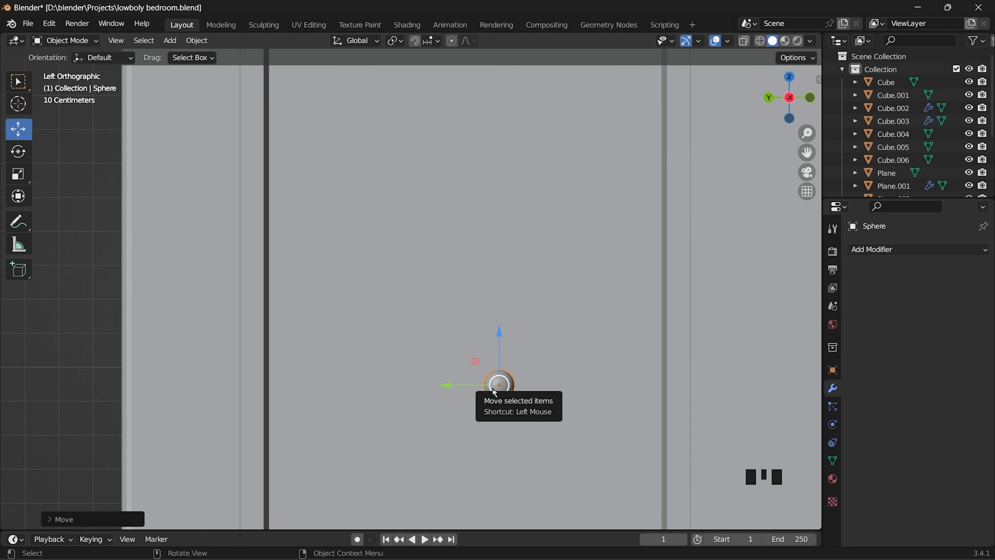
Duplicate the knob and move the copy along Y onto the other wardrobe door.
key("shift+d")
right_click(464, 391)
left_click_drag(463, 386, 393, 387)
scroll(428, 393, "down", 1)
scroll(388, 393, "up", 5)
Select both knobs and move them together against the surface of the wardrobe doors.
middle_click_drag(431, 397, 451, 349)
scroll(451, 349, "up", 9)
left_click(475, 334, "shift")
left_click_drag(412, 340, 407, 330)
scroll(431, 373, "down", 17)
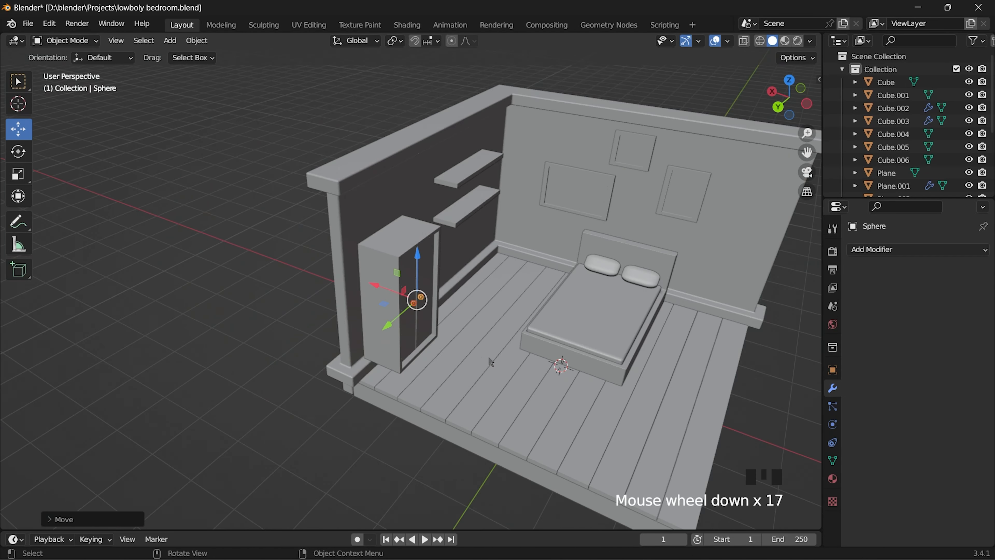
Place the plane on the floor in front of the bed, widen it along X and extrude it into a thin rug.
scroll(556, 370, "down", 7)
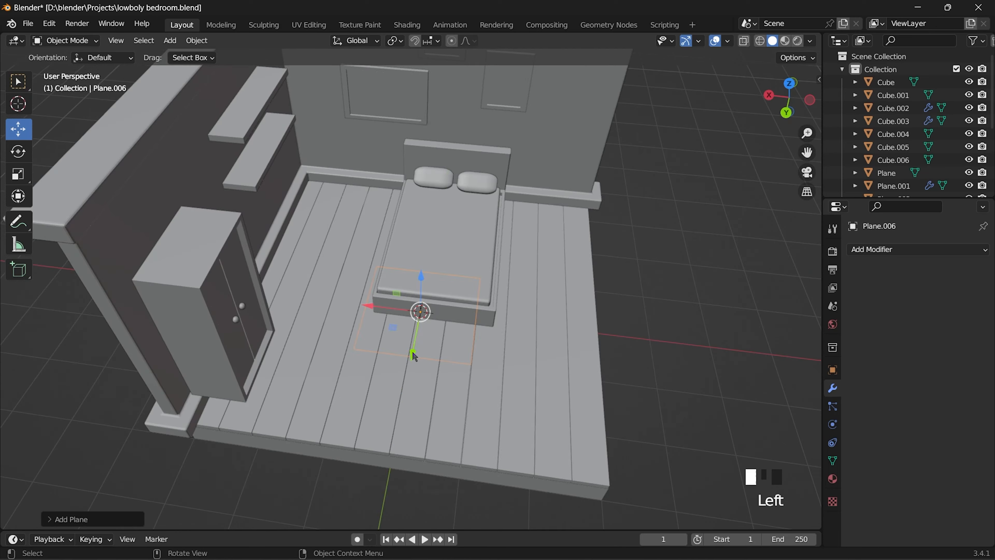
left_click_drag(412, 351, 410, 317)
mouse_move(382, 369)
left_mouse_down()
mouse_move(379, 388)
mouse_move(362, 372)
mouse_move(377, 376)
left_mouse_up()
key("s")
key("x")
left_click(367, 379)
middle_click_drag(400, 382, 397, 424)
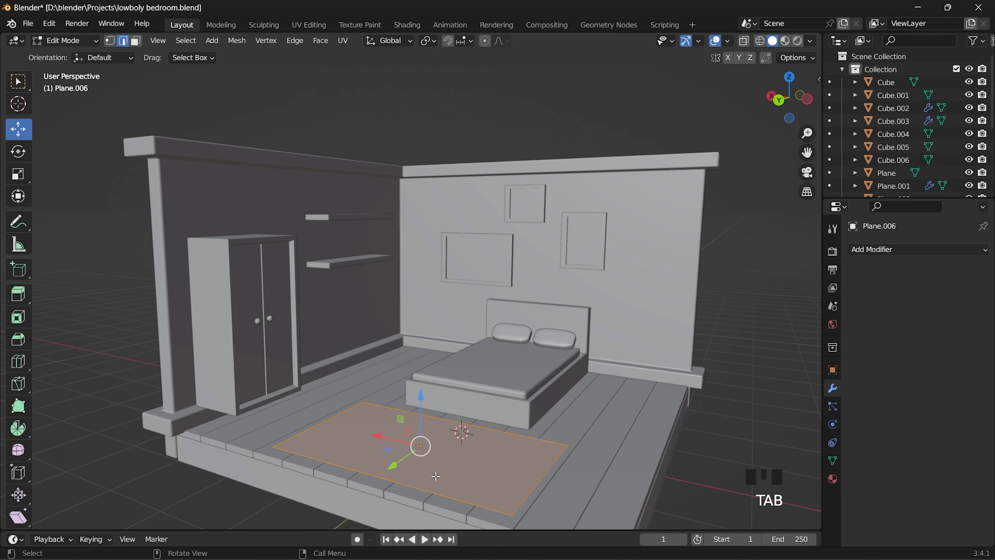
key("e")
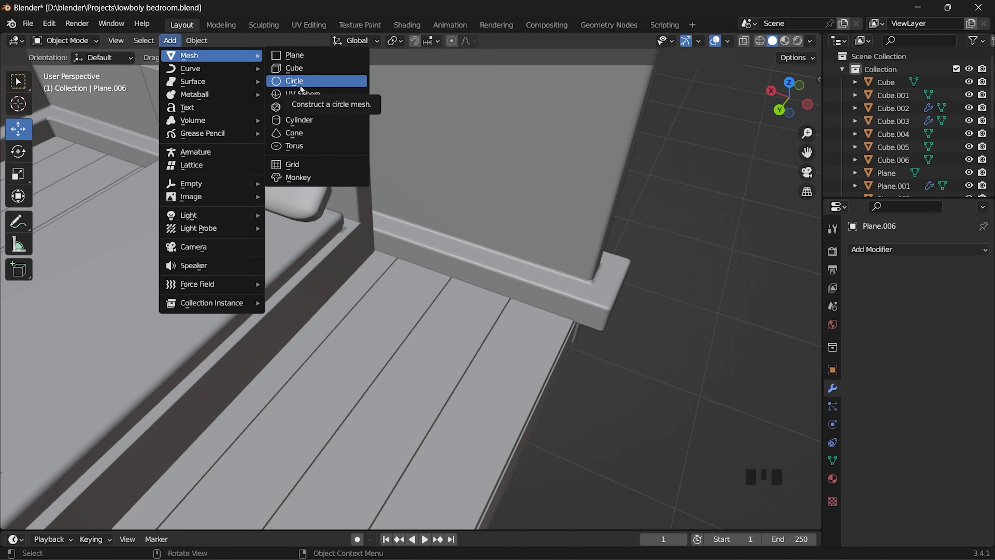
Add a mesh circle, move it to the floor beside the headboard and scale it down for a bedside tabletop.
left_click(300, 85)
scroll(247, 365, "down", 15)
left_click_drag(247, 364, 362, 274)
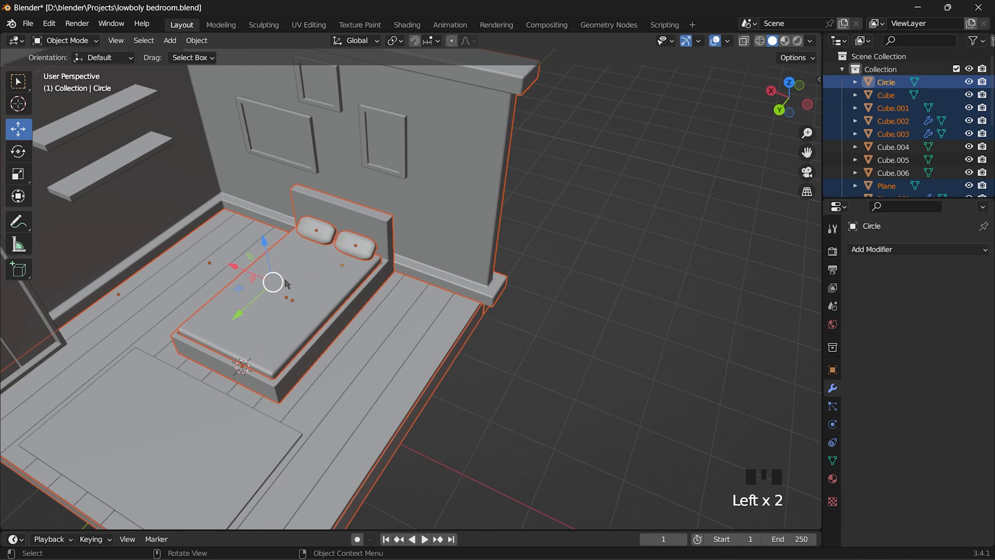
key("ctrl+z")
left_click_drag(301, 251, 397, 324)
key("s")
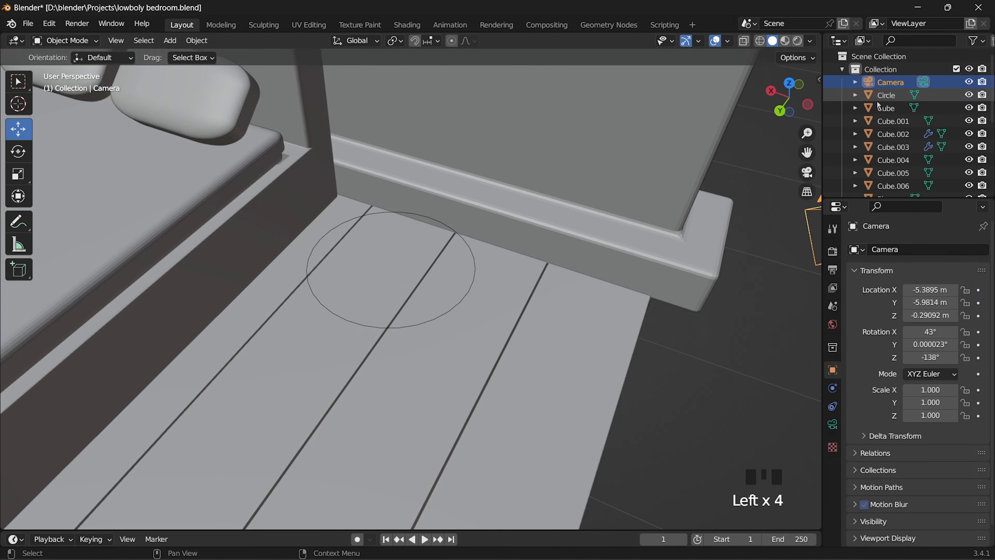
Select the circle beside the bed and fill it with a face.
left_click(878, 98)
middle_click_drag(409, 303, 382, 277)
key("Tab")
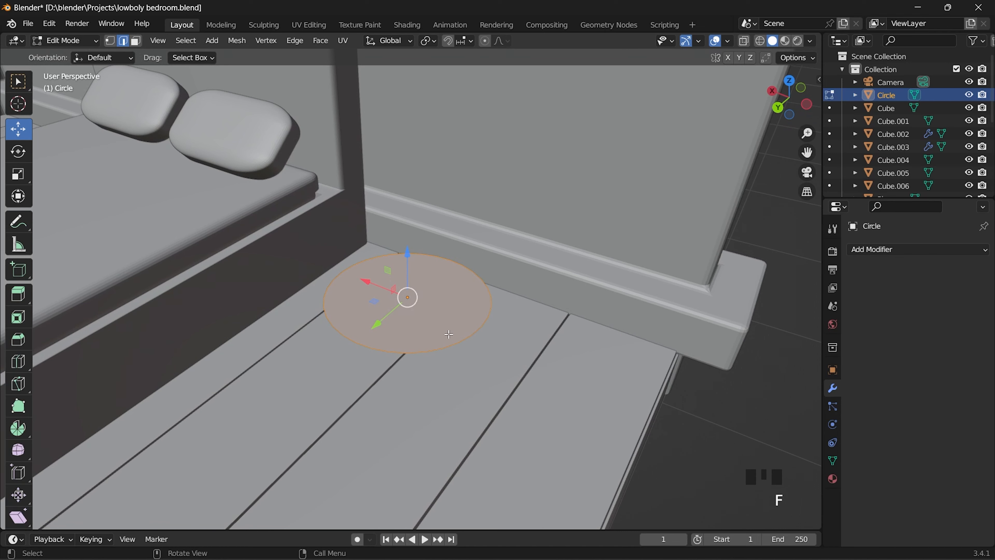
key("e")
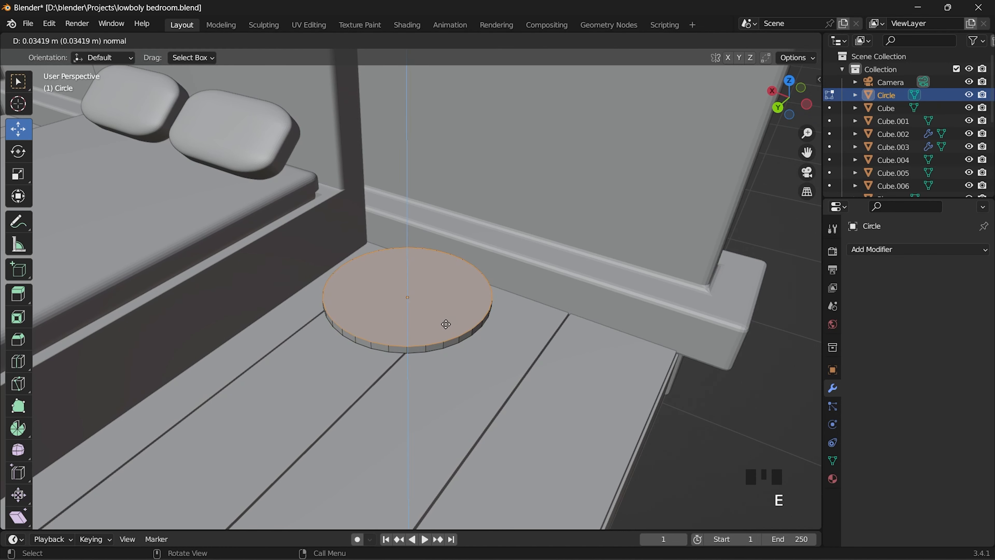
left_click(446, 322)
middle_click_drag(446, 322, 431, 286)
mouse_move(431, 284)
left_mouse_down()
mouse_move(430, 235)
mouse_move(431, 284)
left_mouse_up()
key("ctrl+z")
key("ctrl+z")
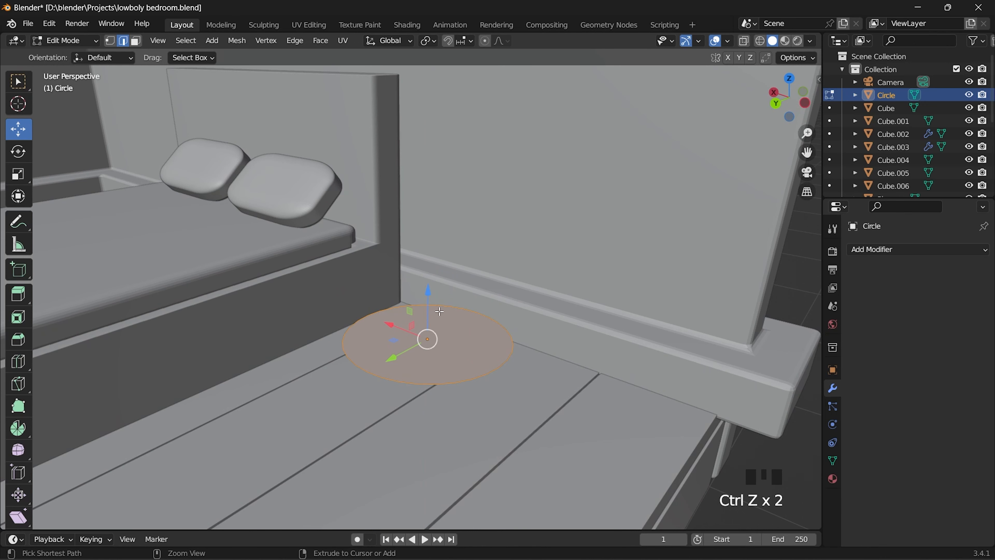
Extrude the circle face into a thin tabletop disc and raise the disc along Z above the floor.
key("e")
left_click_drag(423, 285, 423, 215)
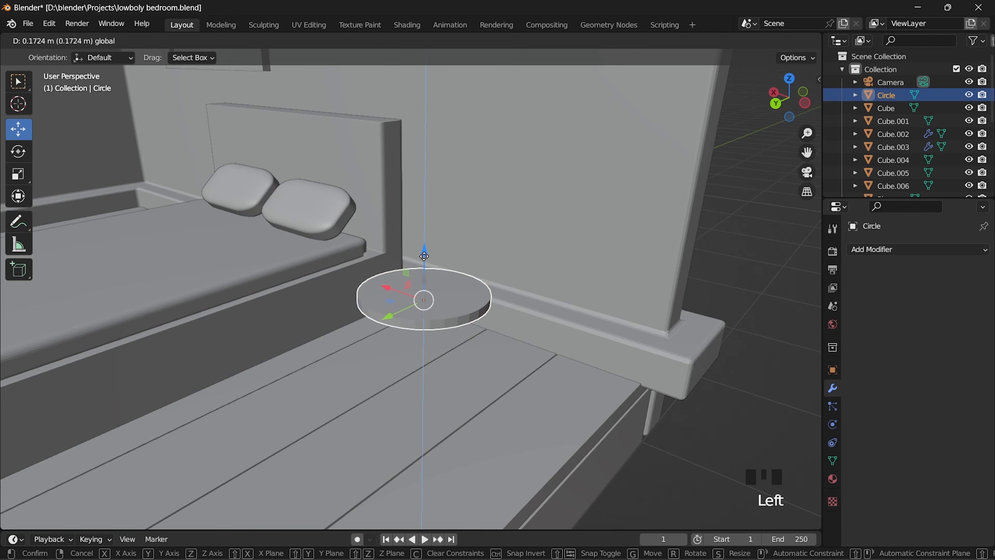
middle_click_drag(425, 281, 442, 273)
scroll(516, 324, "down", 11)
scroll(707, 356, "up", 10)
Add a cylinder within the tabletop's mesh and move it over next to the disc.
key("Tab")
left_click(212, 41)
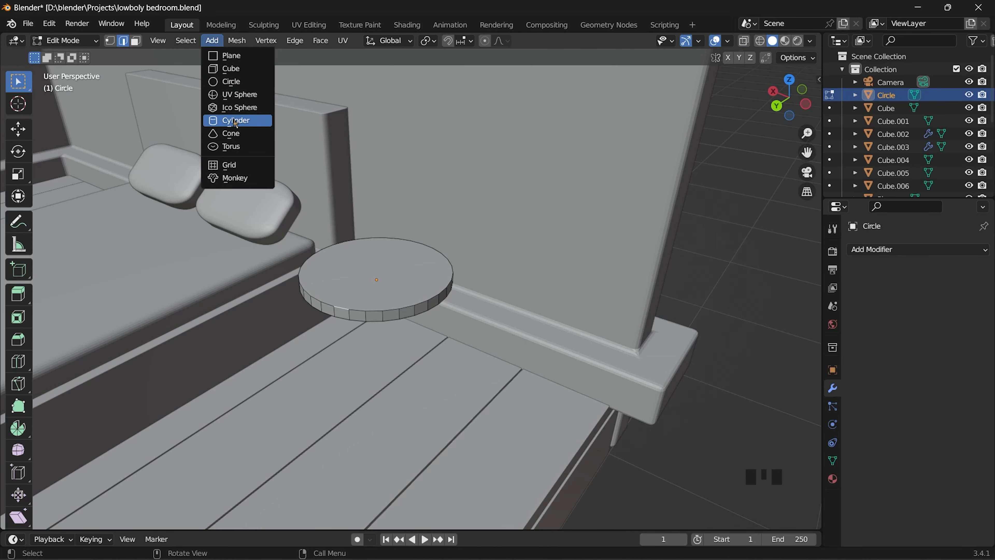
left_click(235, 120)
scroll(239, 125, "down", 8)
key("g")
scroll(413, 335, "up", 6)
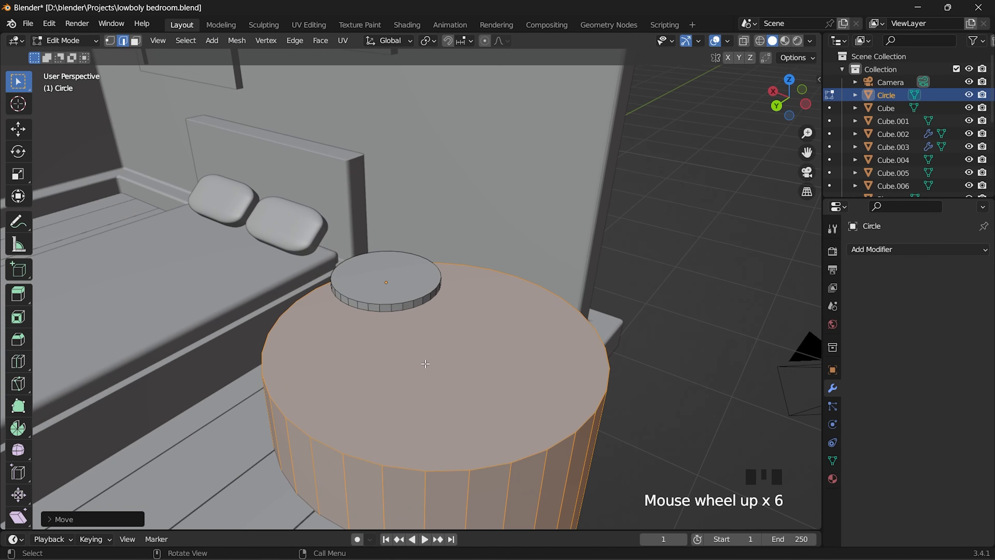
Scale the cylinder down and reposition it beneath the edge of the tabletop disc.
key("s")
left_click(444, 447)
key("g")
left_click(438, 321)
key("s")
left_click(501, 439)
middle_click_drag(502, 439, 482, 423)
key("s")
key("x")
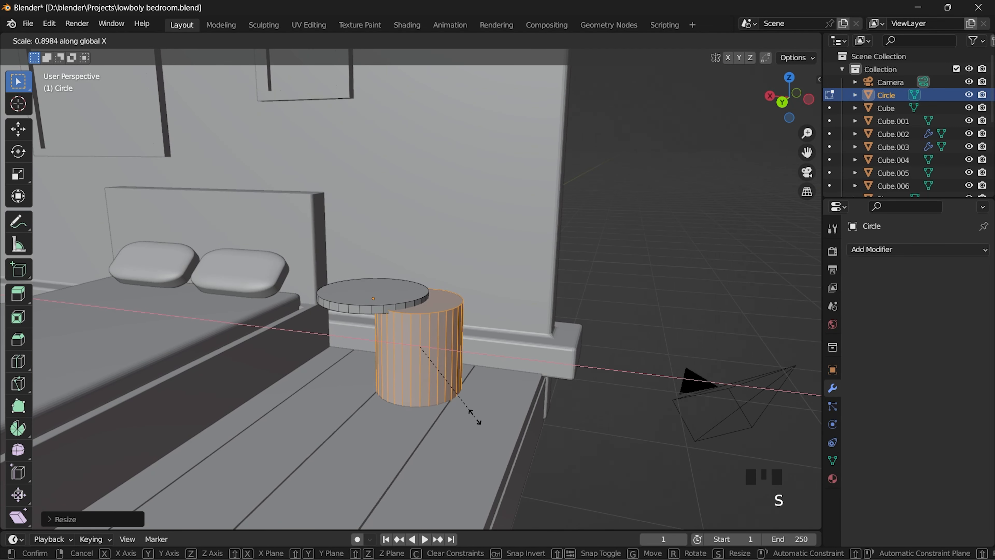
left_click(482, 420)
key("ctrl+z")
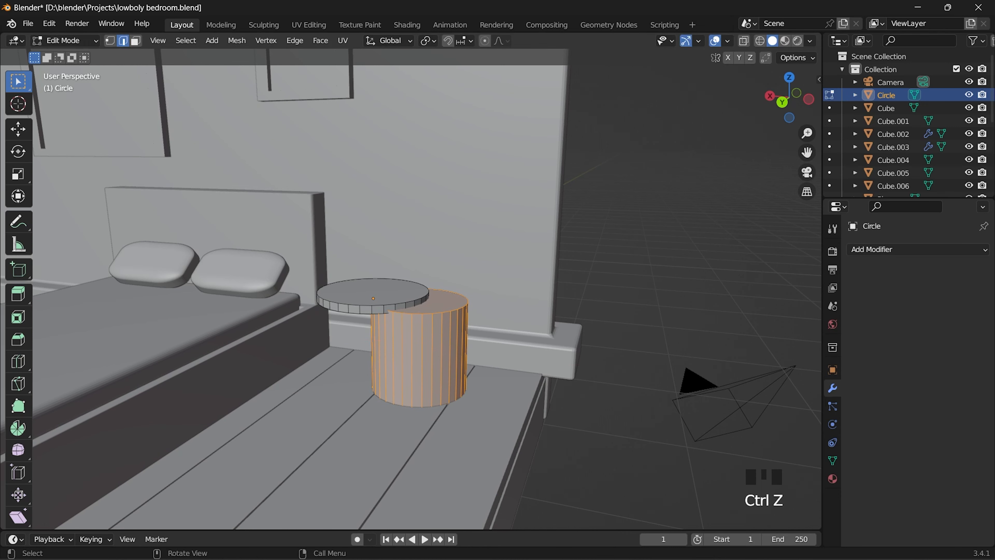
Shrink the cylinder to a slim leg's thickness and stretch it along Z to span from floor to tabletop.
key("s")
left_click(422, 353)
scroll(429, 358, "up", 2)
scroll(429, 358, "down", 2)
key("s")
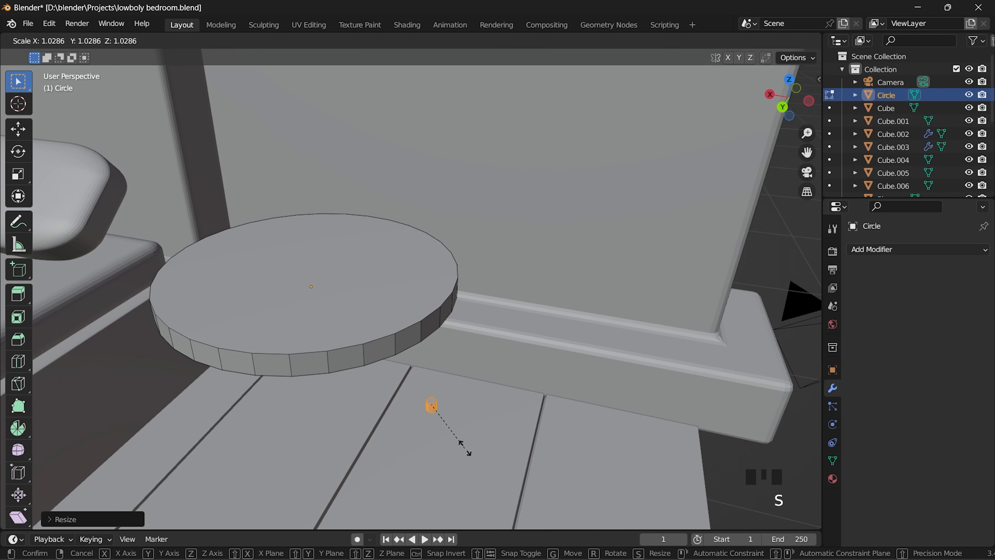
key("z")
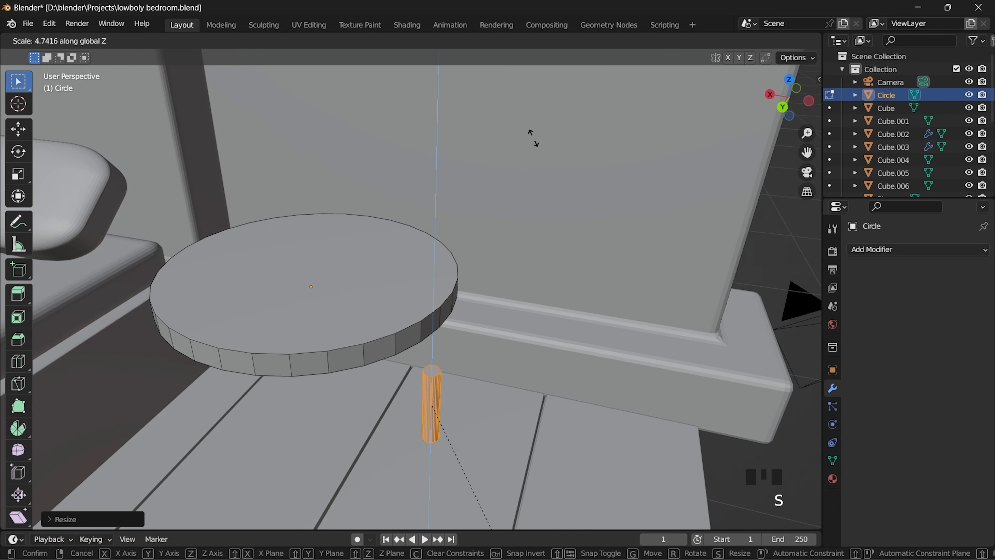
left_click(625, 463)
middle_click_drag(626, 462, 489, 384)
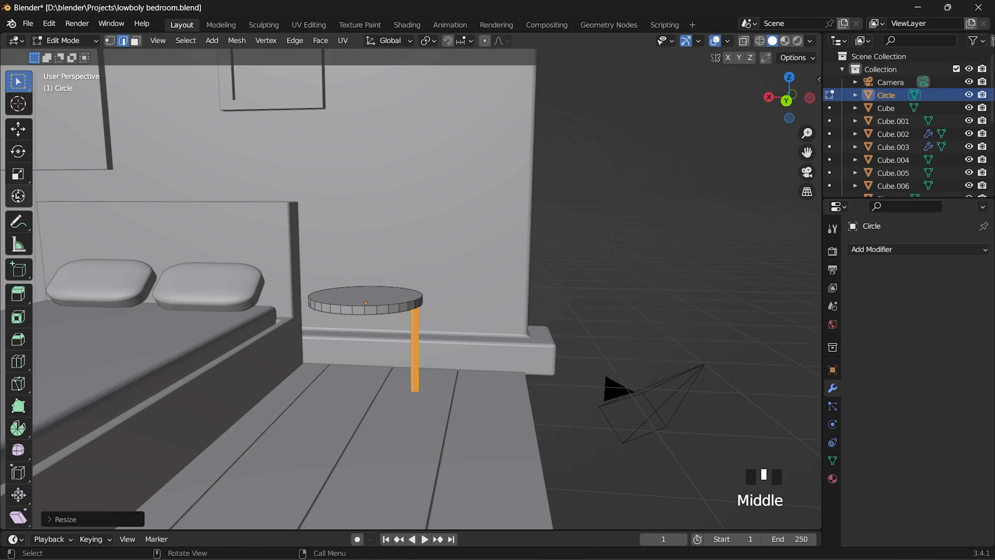
Tilt the table leg outward and shift it in under the tabletop's rim.
scroll(459, 367, "up", 6)
scroll(459, 366, "down", 3)
left_click_drag(460, 366, 448, 361)
mouse_move(448, 361)
middle_mouse_down()
mouse_move(444, 341)
mouse_move(422, 406)
mouse_move(451, 378)
middle_mouse_up()
left_click_drag(341, 375, 314, 378)
mouse_move(313, 377)
middle_mouse_down()
mouse_move(319, 390)
mouse_move(307, 378)
middle_mouse_up()
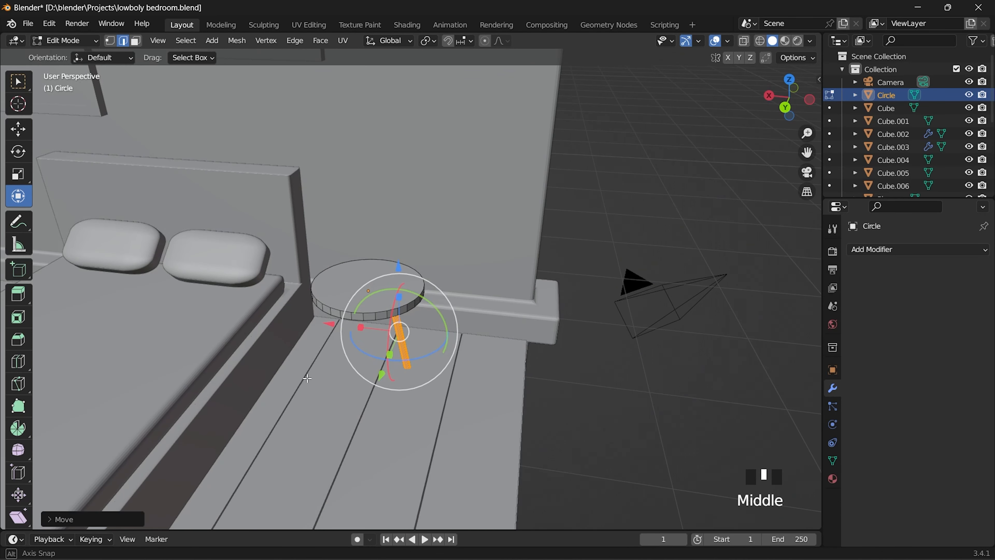
left_click(324, 292)
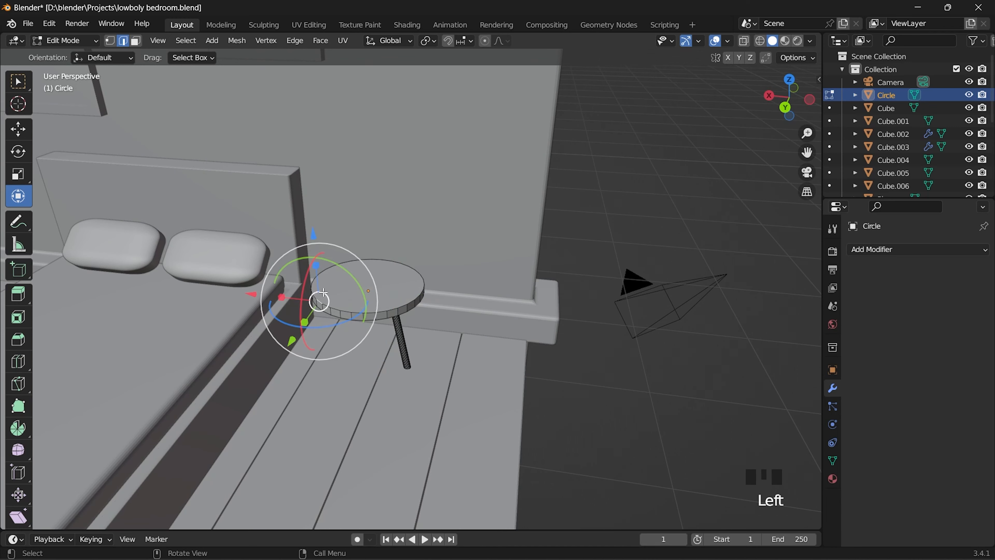
key("ctrl+z")
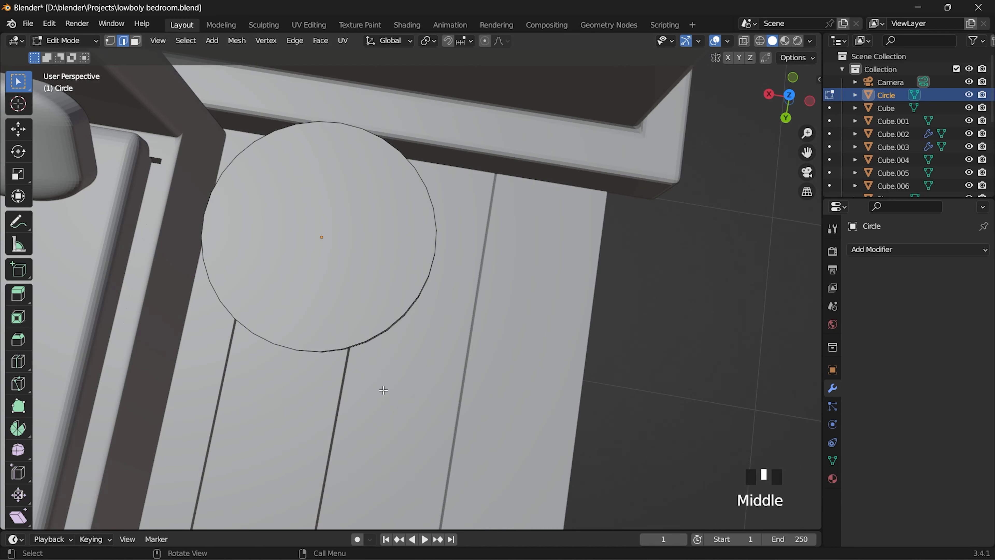
Make a second table leg, rotate it about 87° in top view and place it under the disc, a quarter turn from the first.
key("z")
left_click(251, 390)
middle_click_drag(313, 374, 356, 372)
middle_click_drag(260, 356, 341, 325, "shift")
left_click(789, 95)
scroll(505, 277, "up", 2)
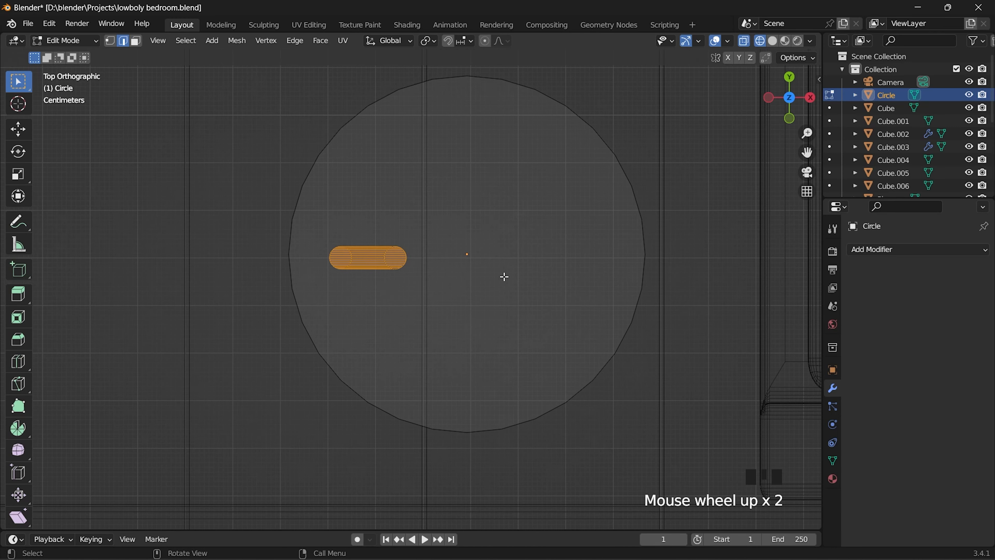
key("r")
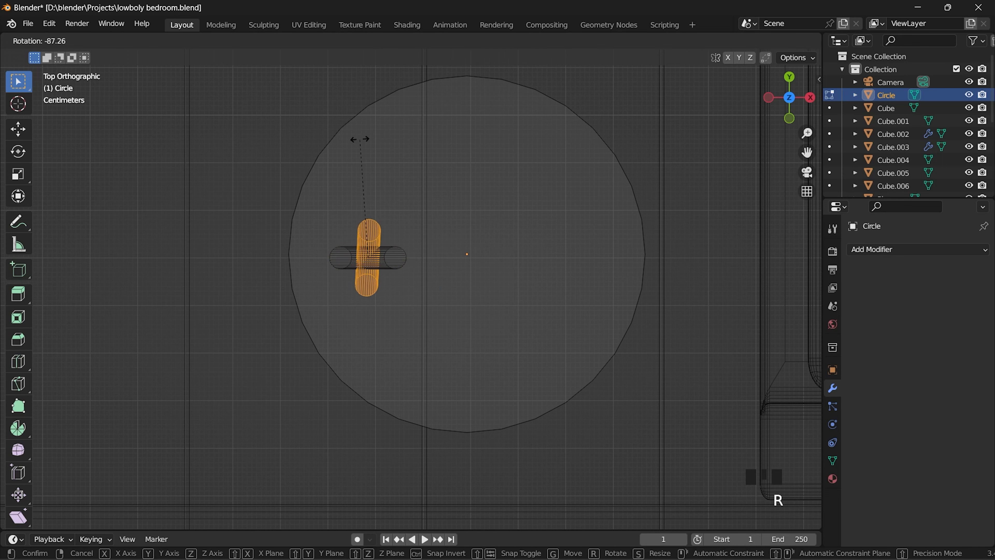
left_click(357, 142)
key("g")
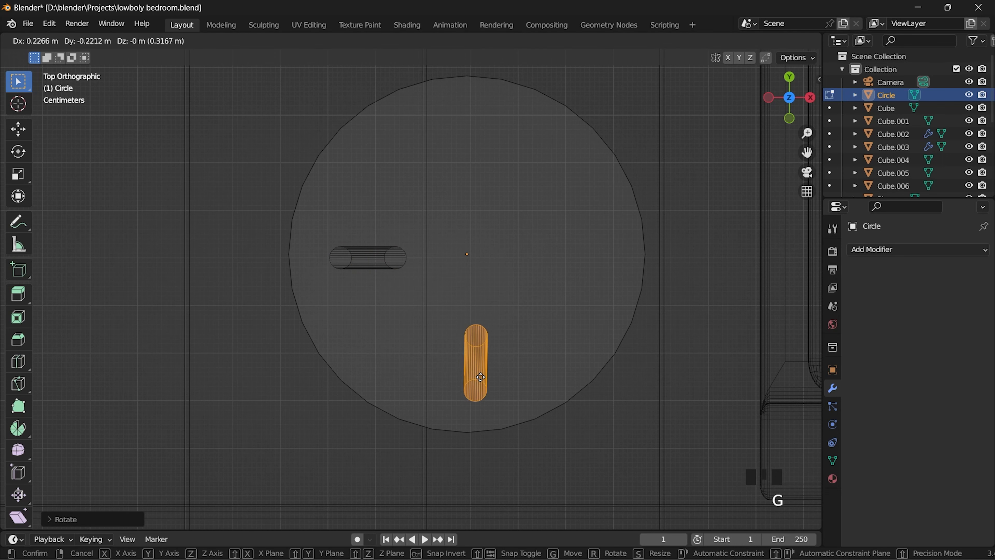
left_click(472, 351)
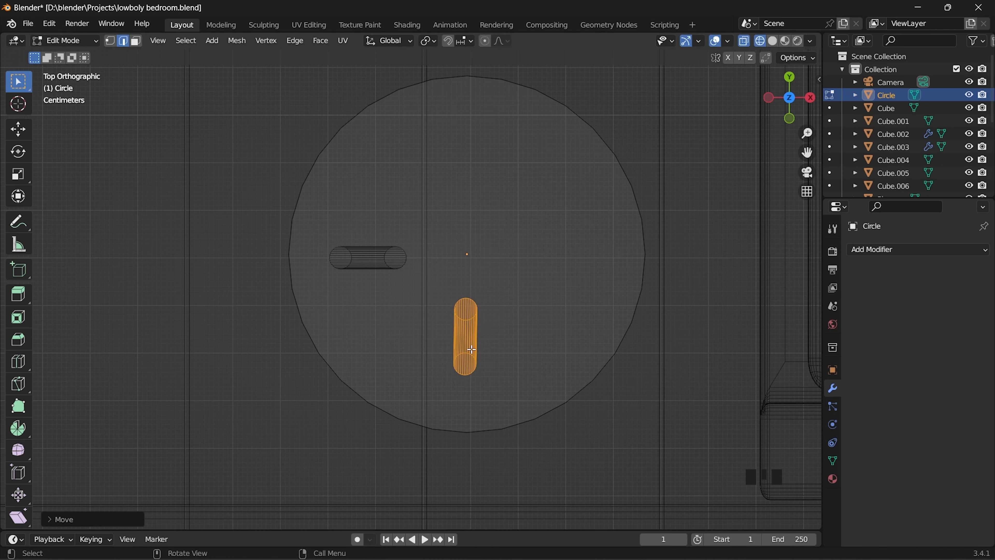
Duplicate the second leg and place the copy on the opposite side of the tabletop's centre.
key("shift+d")
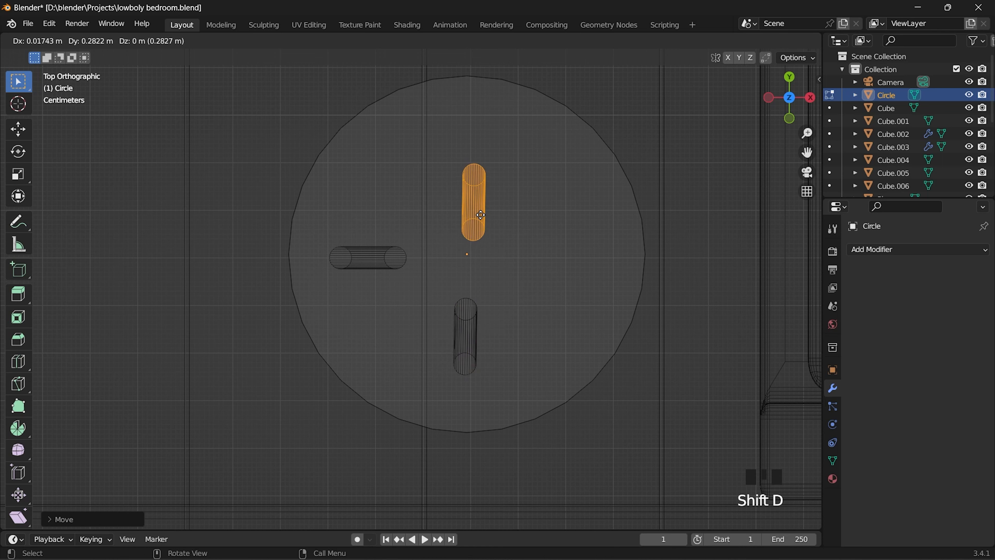
right_click(482, 215)
key("r")
right_click(460, 289)
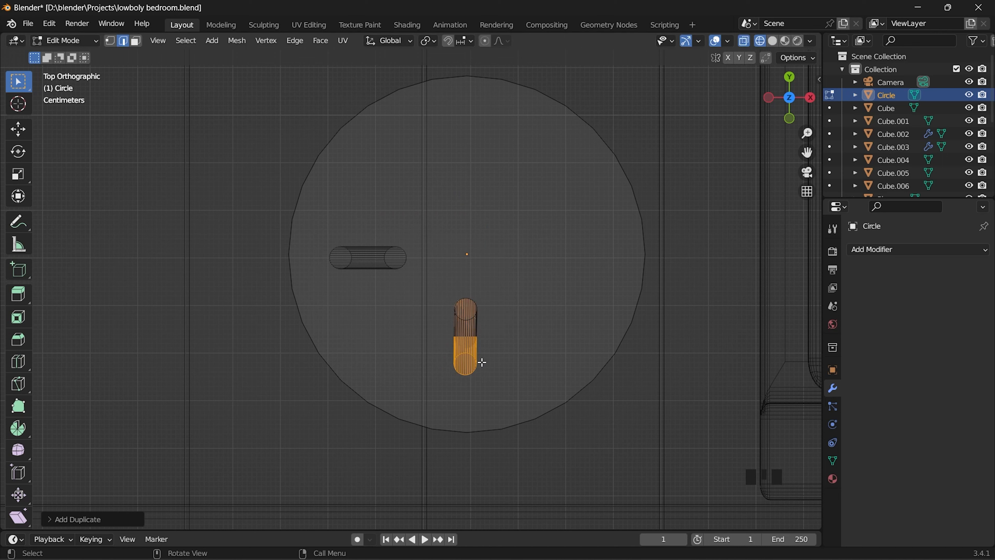
key("g")
left_click(488, 238)
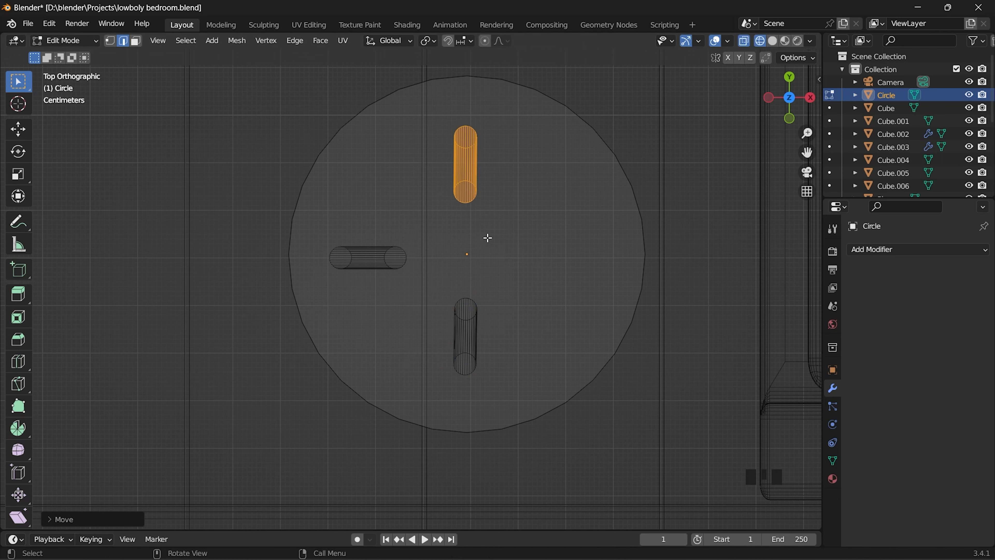
Duplicate the leg once more, rotate it a quarter turn and place it directly opposite the first leg.
key("shift+d")
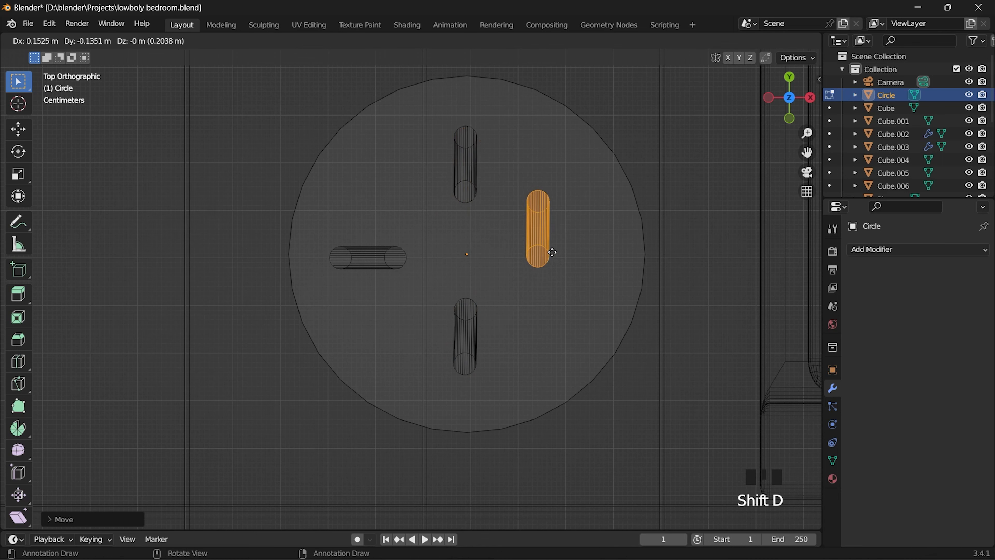
left_click(544, 243)
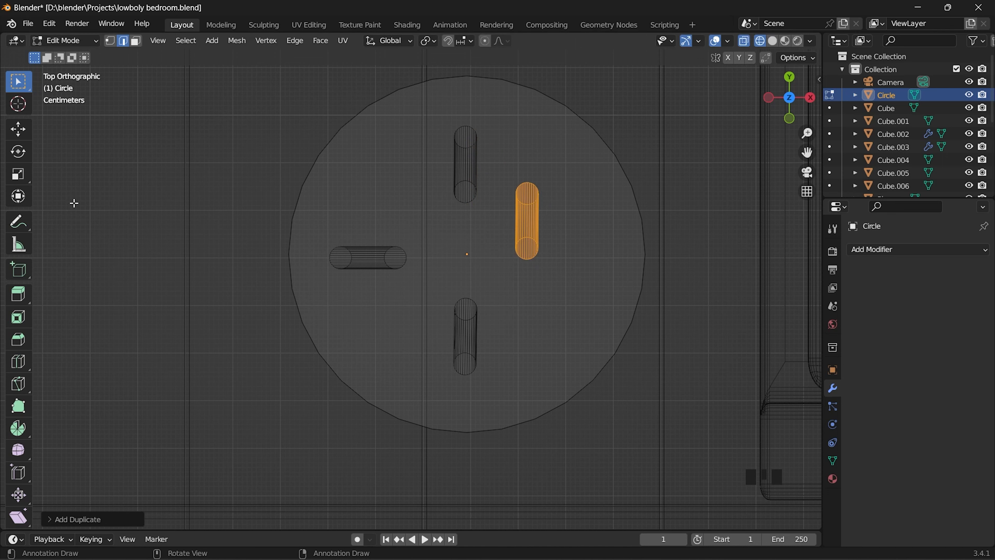
key("r")
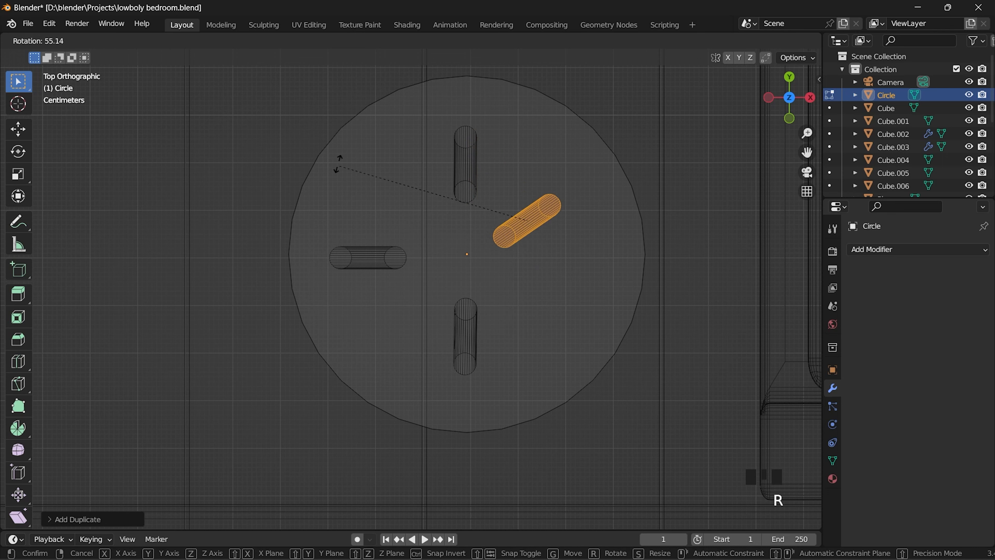
left_click(431, 99)
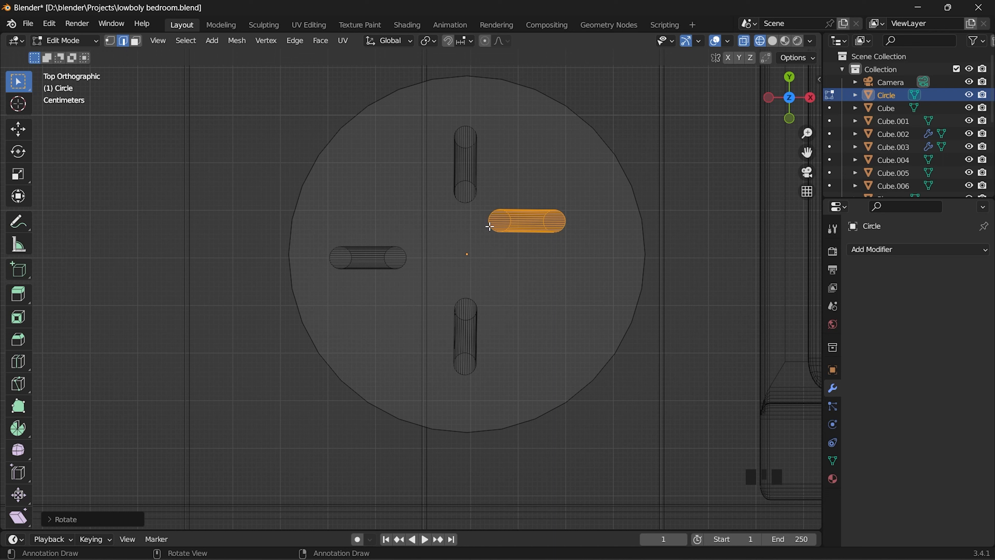
key("g")
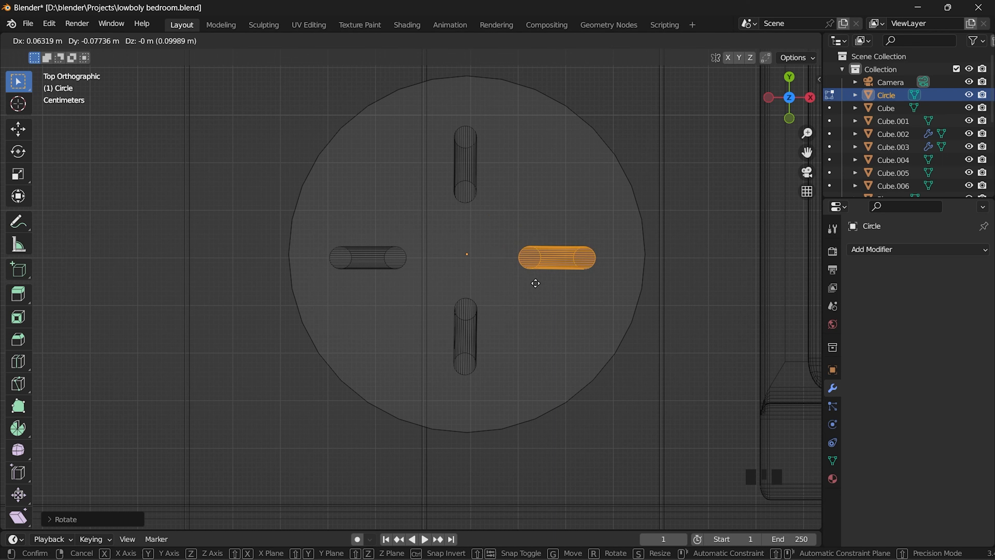
left_click(536, 283)
Reposition the second leg so the four legs are evenly spaced beneath the tabletop, and check them from the side.
left_click(465, 336)
left_click_drag(494, 345, 445, 294)
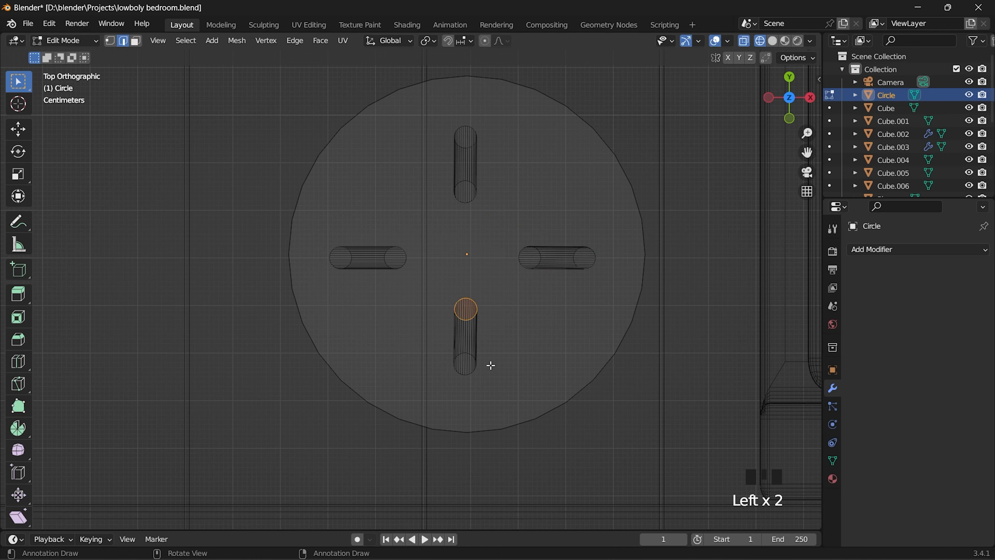
left_click_drag(502, 396, 448, 294)
key("g")
left_click(491, 347)
middle_click_drag(491, 347, 546, 229)
scroll(546, 228, "down", 3)
middle_click_drag(555, 339, 529, 423)
scroll(448, 409, "down", 3)
mouse_move(449, 409)
middle_mouse_down()
mouse_move(487, 407)
mouse_move(451, 413)
middle_mouse_up()
scroll(473, 402, "up", 6)
scroll(451, 411, "down", 4)
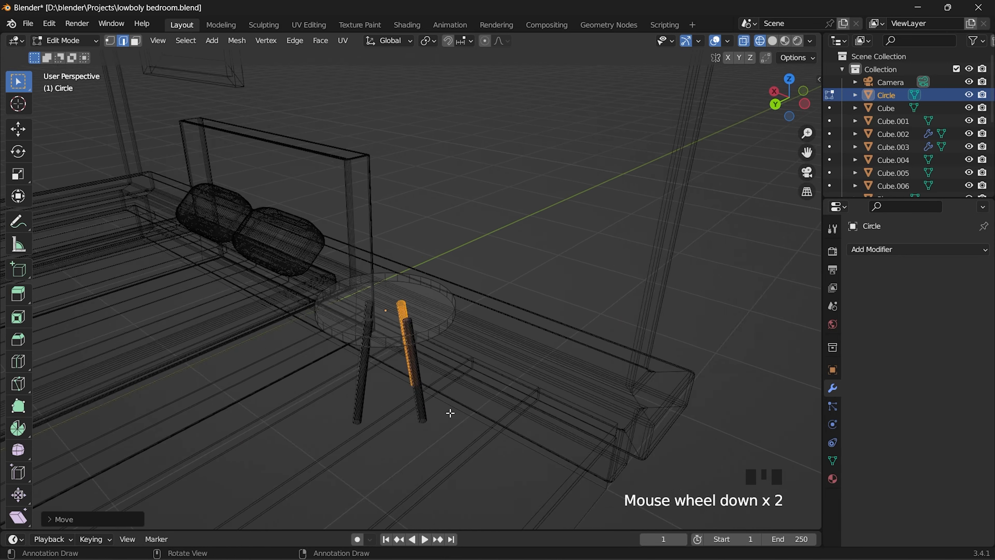
Add a Bevel modifier to the round table with 4 segments and an amount of 0.31 m, and return to Object Mode.
left_click(407, 392)
scroll(412, 376, "up", 2)
middle_click_drag(414, 382, 474, 364)
left_click_drag(310, 234, 492, 469)
left_click(883, 251)
left_click(725, 294)
mouse_move(957, 321)
left_mouse_down()
mouse_move(932, 321)
mouse_move(947, 336)
left_mouse_up()
key("Tab")
left_click(80, 41)
left_click(80, 56)
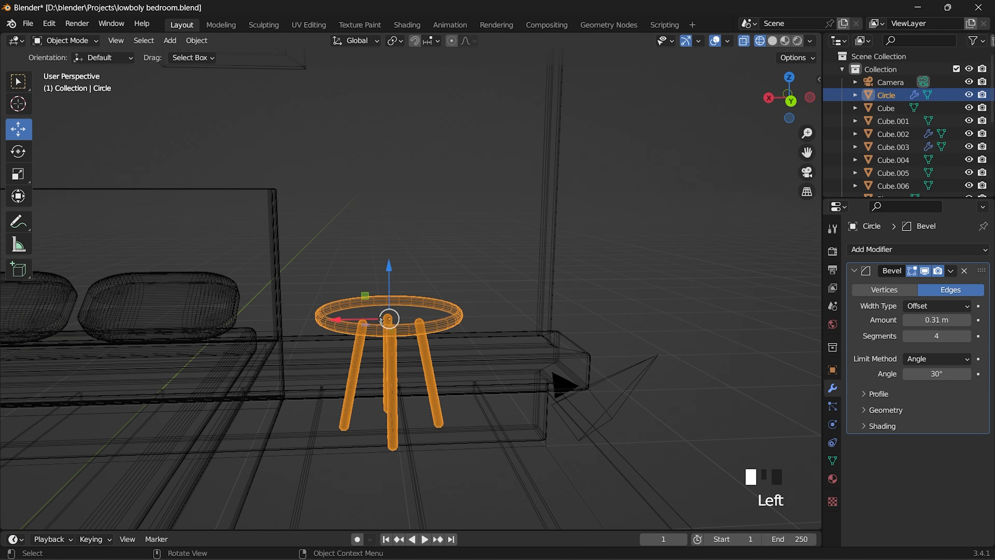
Set the table's bevel to 7 segments and 0.99 m, and shade the table smooth.
left_click(772, 41)
scroll(445, 361, "up", 2)
mouse_move(443, 365)
middle_mouse_down()
mouse_move(406, 329)
mouse_move(396, 364)
middle_mouse_up()
left_click_drag(938, 336, 953, 336)
mouse_move(928, 321)
left_mouse_down()
mouse_move(939, 321)
mouse_move(907, 321)
mouse_move(925, 321)
left_mouse_up()
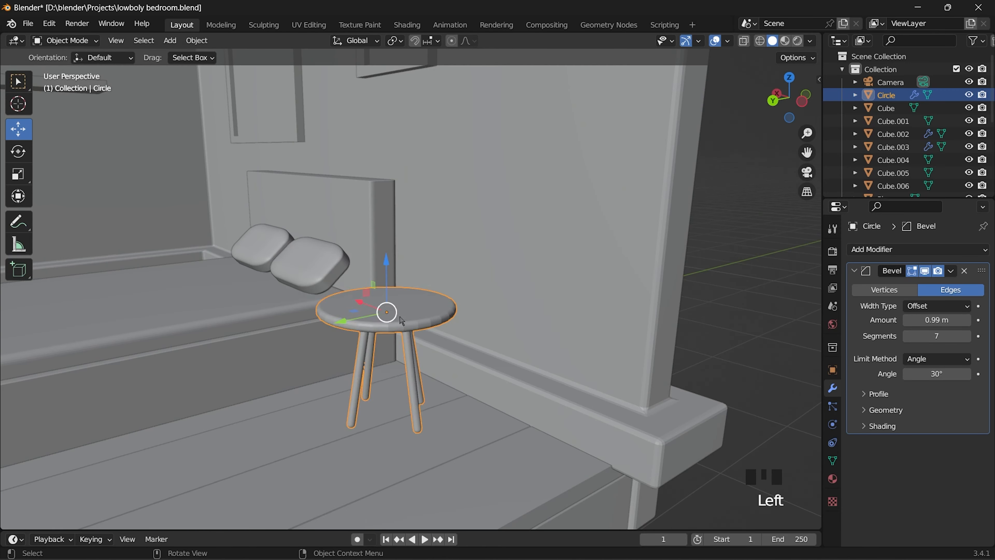
right_click(403, 316)
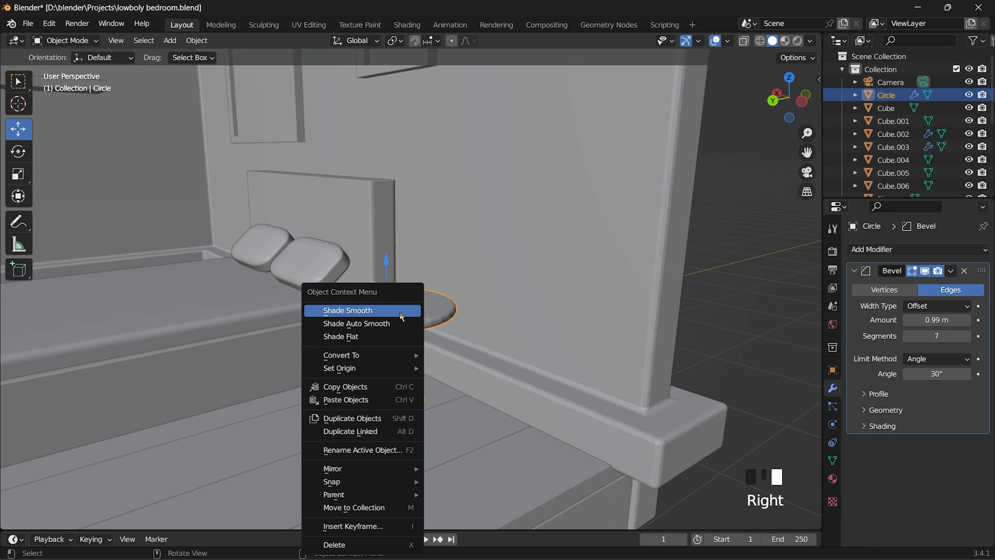
left_click(403, 312)
Duplicate the round table and move the copy along X to the other side of the bed.
middle_click_drag(431, 345, 409, 349)
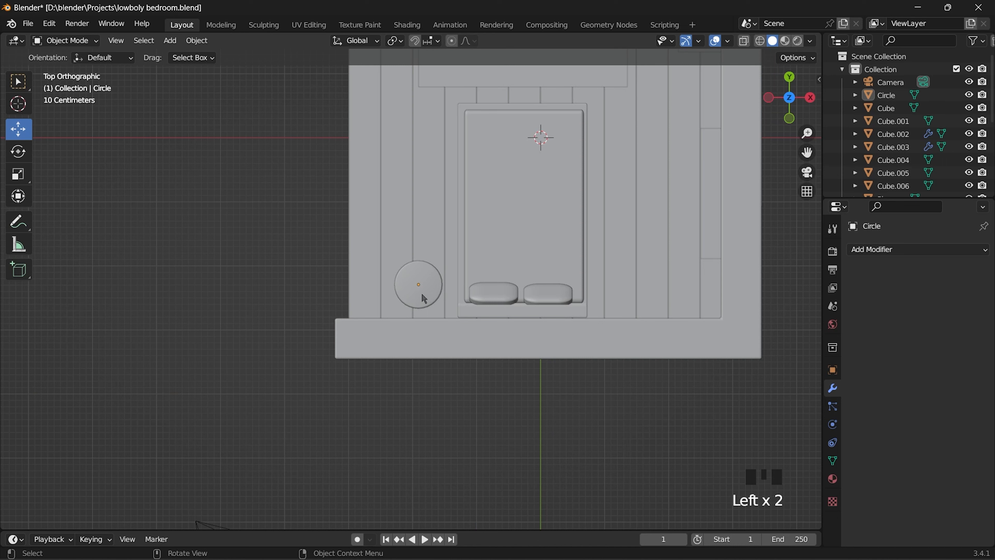
left_click(424, 299)
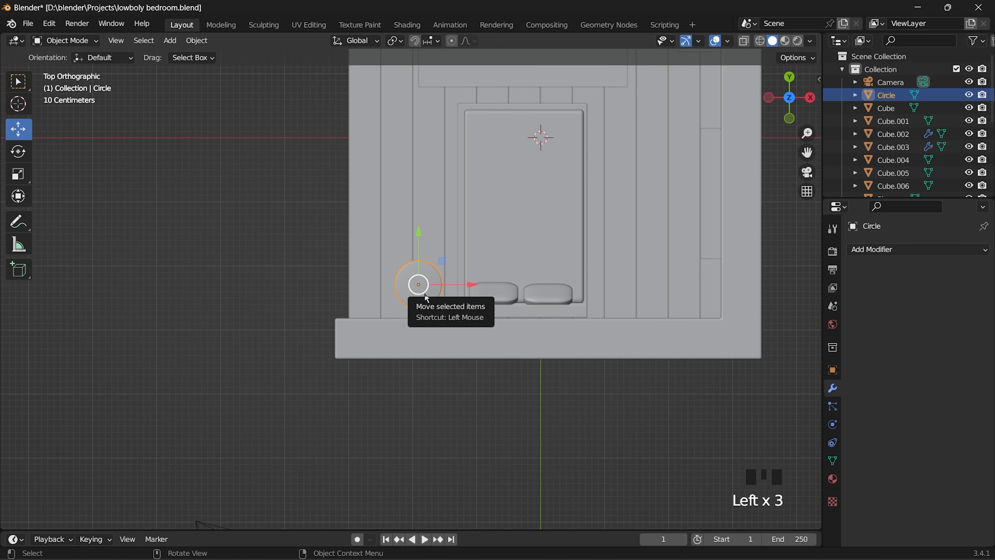
key("shift+d")
right_click(446, 289)
left_click_drag(464, 283, 667, 314)
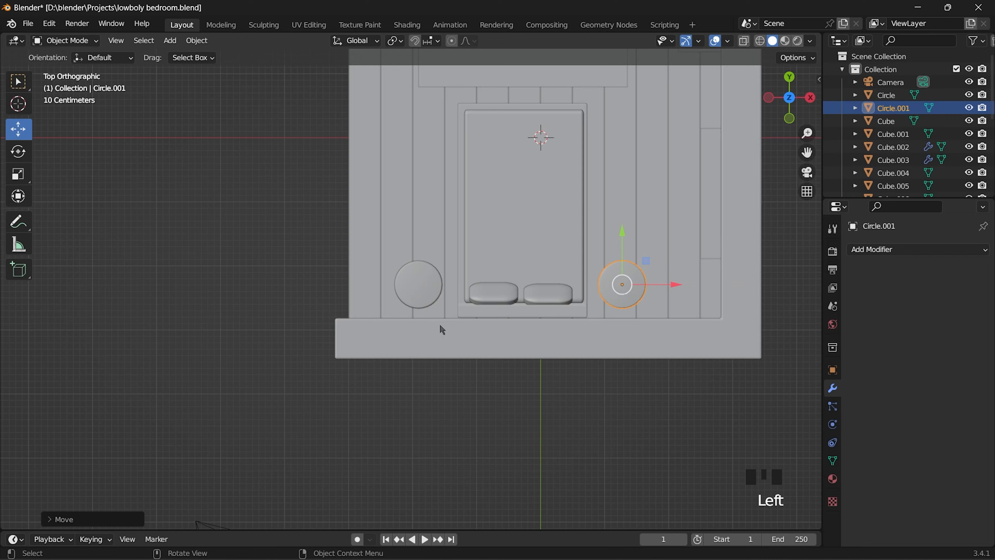
left_click(273, 296)
Scale a new cube beside the wall shelves along X, Y and Z into a thin upright book-shaped slab.
middle_click_drag(273, 296, 498, 202)
scroll(477, 257, "down", 5)
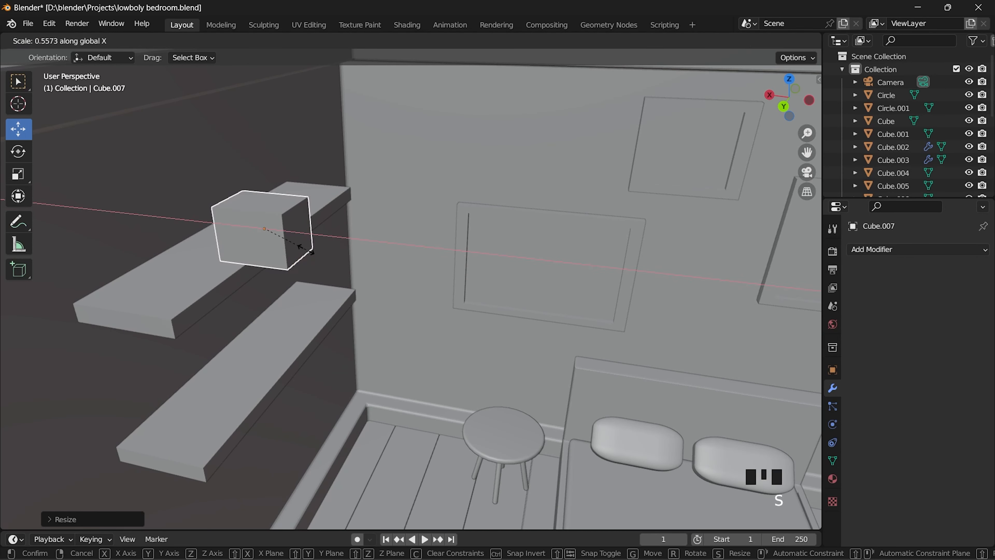
left_click(314, 251)
key("s")
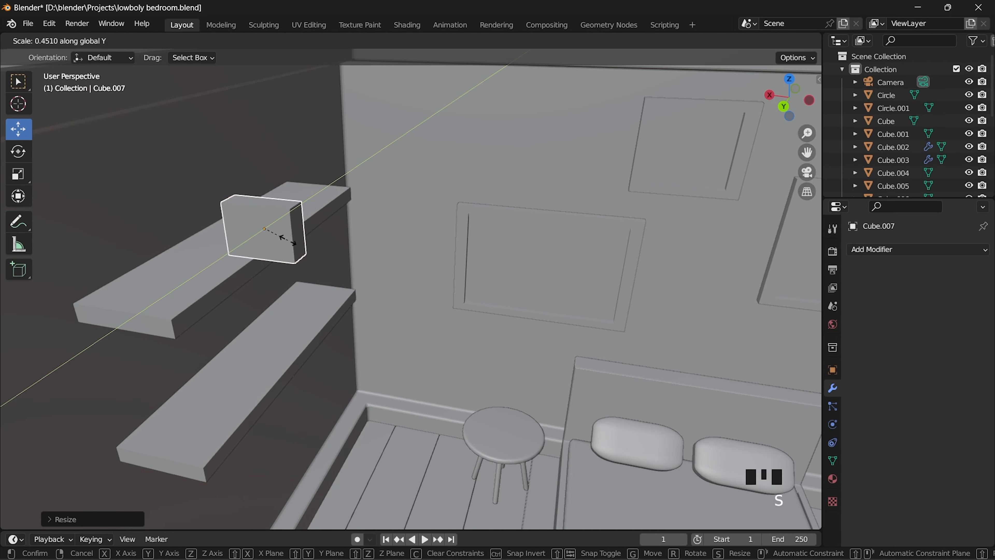
left_click(312, 250)
middle_click_drag(312, 250, 295, 207)
key("s")
key("z")
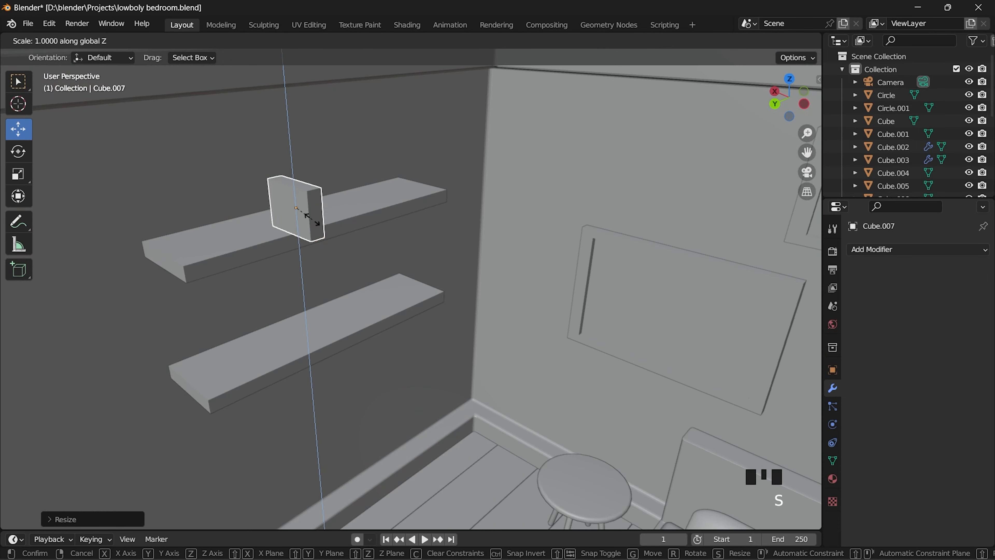
left_click(314, 235)
Move the book slab into place above the upper wall shelf.
left_click_drag(270, 197, 228, 181)
middle_click_drag(268, 224, 277, 269)
scroll(267, 235, "down", 3)
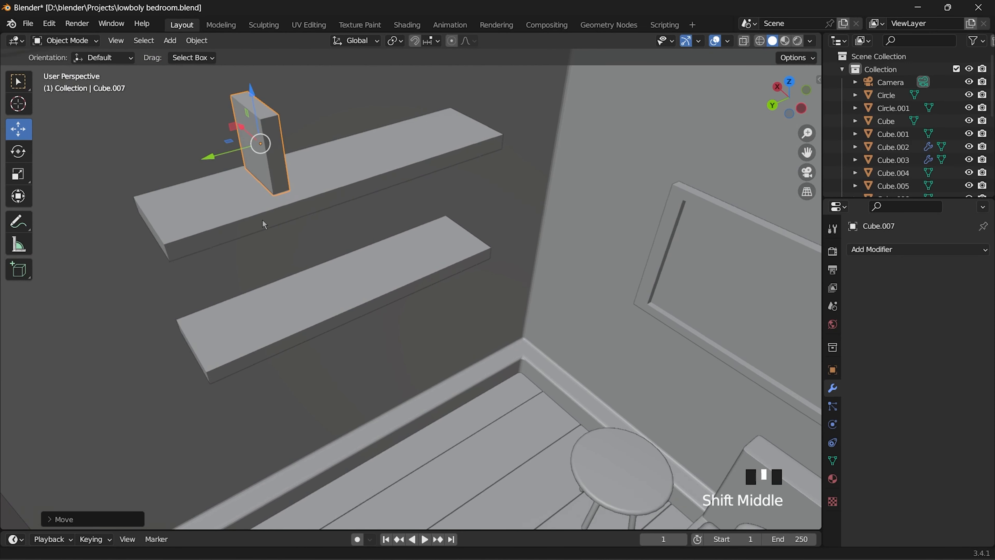
scroll(277, 269, "up", 3)
middle_click_drag(320, 213, 346, 218, "shift")
Extrude the slab's top, bottom and one narrow side face inward along their normals to form pages recessed between covers.
double_click(350, 224)
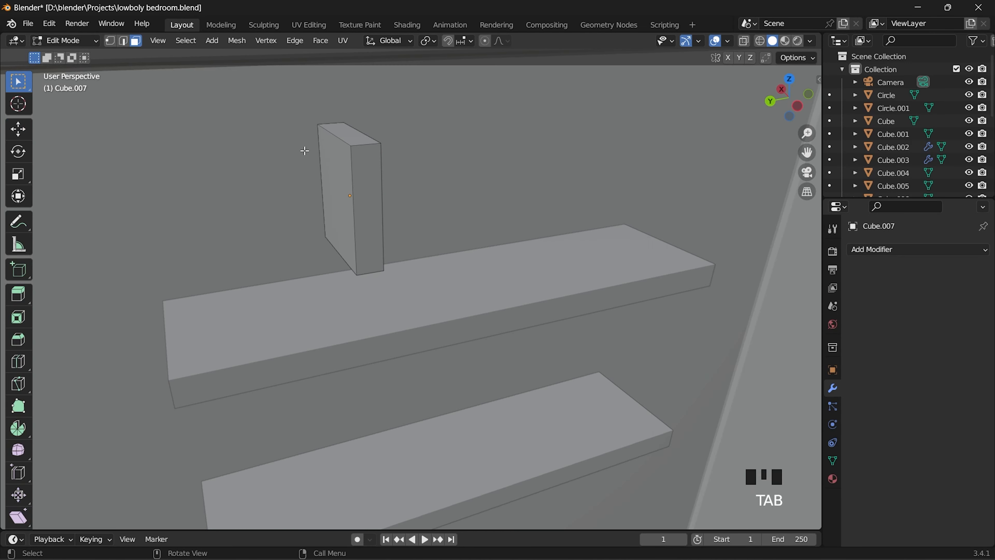
left_click(338, 212, "shift")
left_click(365, 218, "shift")
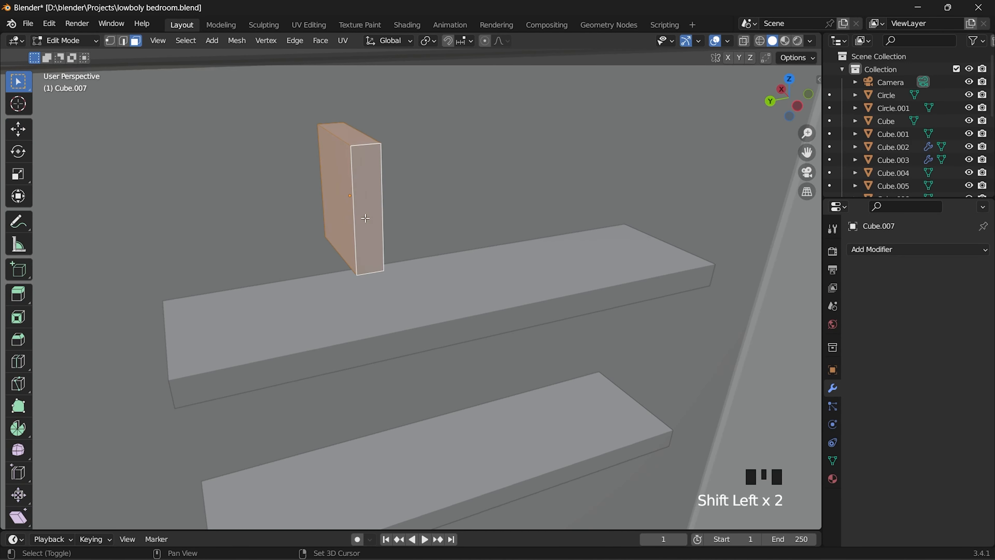
left_click(346, 217)
left_click(354, 137, "shift")
left_click(358, 164, "shift")
left_click(348, 173, "shift")
middle_click_drag(356, 173, 355, 140, "shift")
middle_click_drag(374, 200, 337, 393)
middle_click_drag(348, 326, 346, 368)
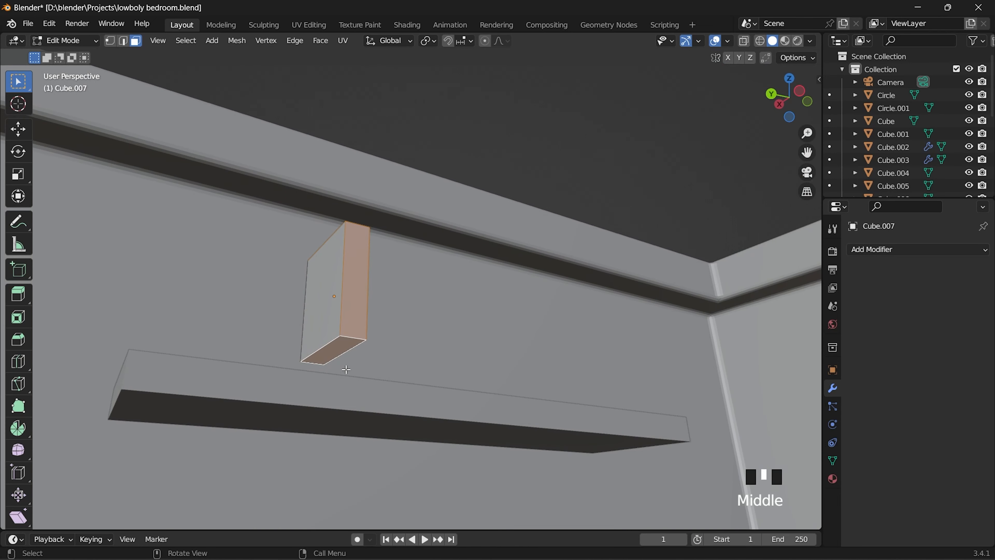
key("alt+e")
left_click(374, 373)
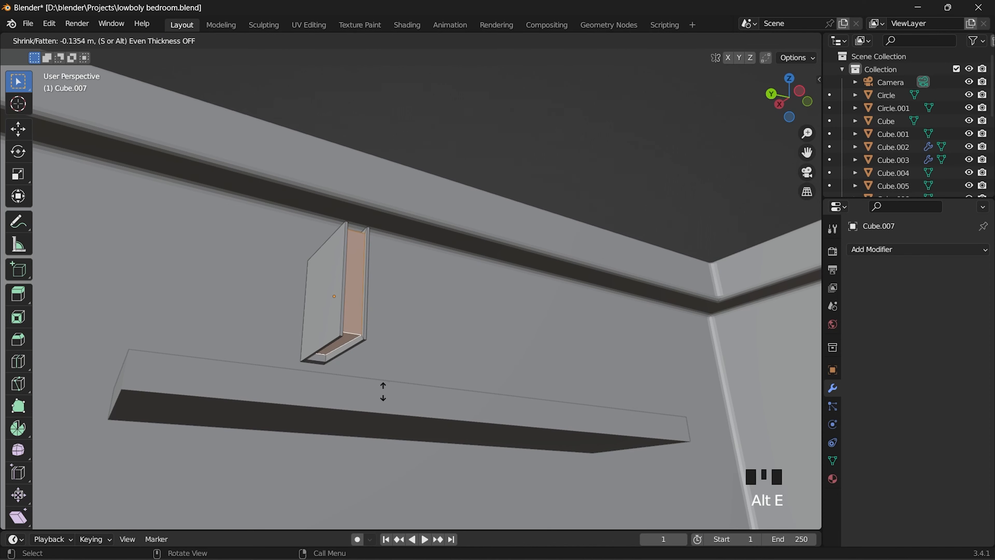
left_click(380, 379)
middle_click_drag(380, 379, 431, 305)
middle_click_drag(368, 225, 365, 307, "shift")
scroll(414, 259, "down", 3)
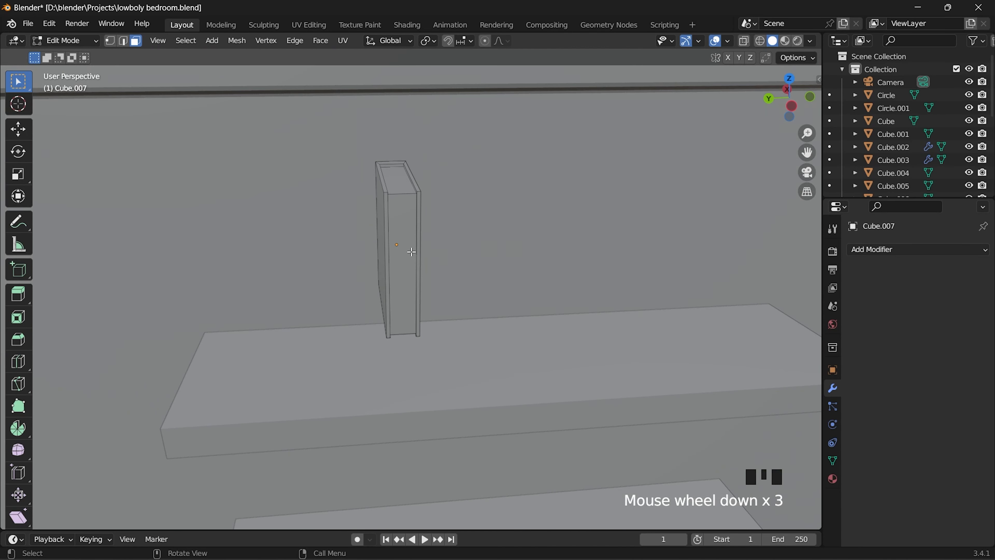
Set the book's X rotation to 90° to lay it flat.
scroll(391, 258, "down", 1)
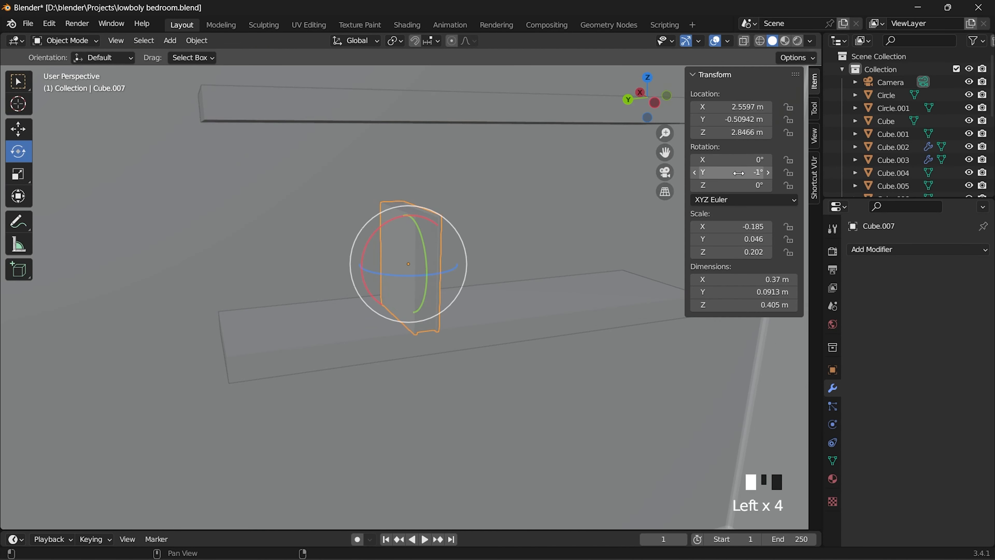
double_click(732, 160)
type("90")
key("Return")
Move the flat book down onto the surface of the lower wall shelf, near its open end.
scroll(524, 298, "down", 2)
middle_click_drag(473, 312, 666, 286)
left_click(451, 310)
left_click(451, 310)
left_click(18, 129)
left_click_drag(439, 312, 364, 362)
middle_click_drag(364, 362, 478, 373)
left_click_drag(477, 373, 479, 376)
middle_click_drag(478, 376, 392, 365, "shift")
Duplicate the flat book onto the top of the first and scale the copy down slightly.
key("shift+d")
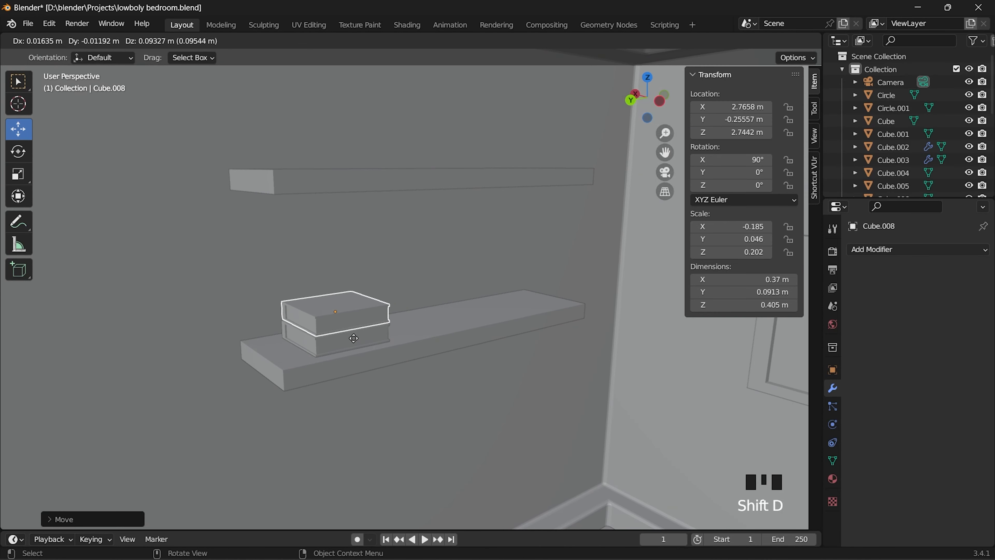
left_click(351, 338)
middle_click_drag(351, 338, 339, 315)
left_click_drag(363, 309, 363, 313)
key("s")
left_click(406, 350)
middle_click_drag(405, 350, 460, 350)
left_click_drag(402, 344, 398, 344)
left_click_drag(451, 295, 450, 296)
Duplicate the smaller book and raise the copy to form the third layer of the stack.
scroll(395, 360, "up", 2)
middle_click_drag(463, 370, 363, 351)
key("shift+d")
right_click(378, 349)
left_click_drag(372, 306, 371, 288)
middle_click_drag(384, 345, 402, 333)
Fine-tune the heights of the upper books so each rests on the one below.
left_click(353, 401)
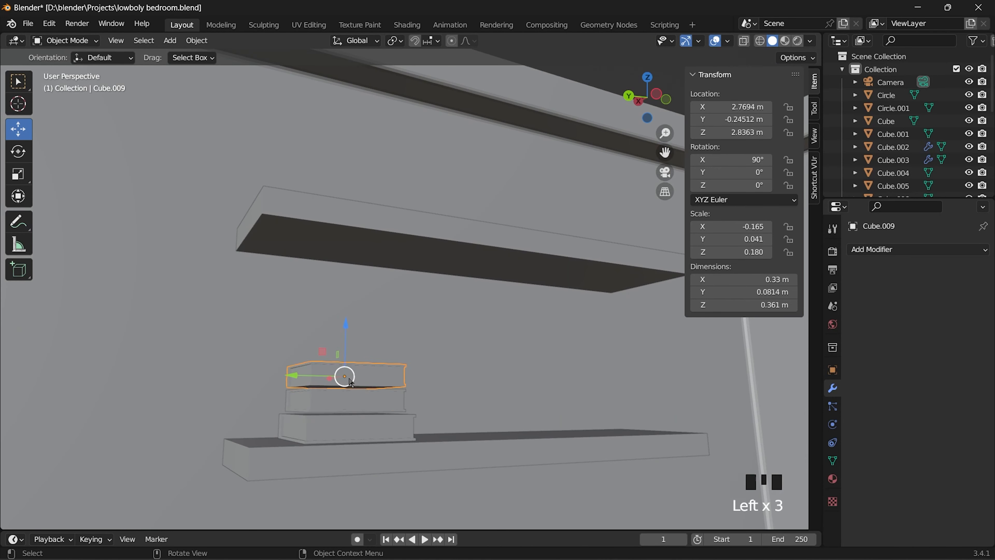
middle_click_drag(362, 386, 362, 396)
left_click(353, 372)
left_click_drag(341, 326, 342, 326)
mouse_move(341, 326)
left_mouse_down()
mouse_move(340, 349)
mouse_move(340, 328)
left_mouse_up()
left_click(342, 399)
left_click(350, 372)
middle_click_drag(340, 334, 339, 368)
Rotate the topmost book so it sits slightly askew on the stack.
left_click(18, 152)
left_click_drag(305, 267, 315, 267)
scroll(315, 267, "down", 4)
Tilt the last upright book so it leans against the row of books on the lower shelf.
middle_click_drag(316, 266, 212, 250)
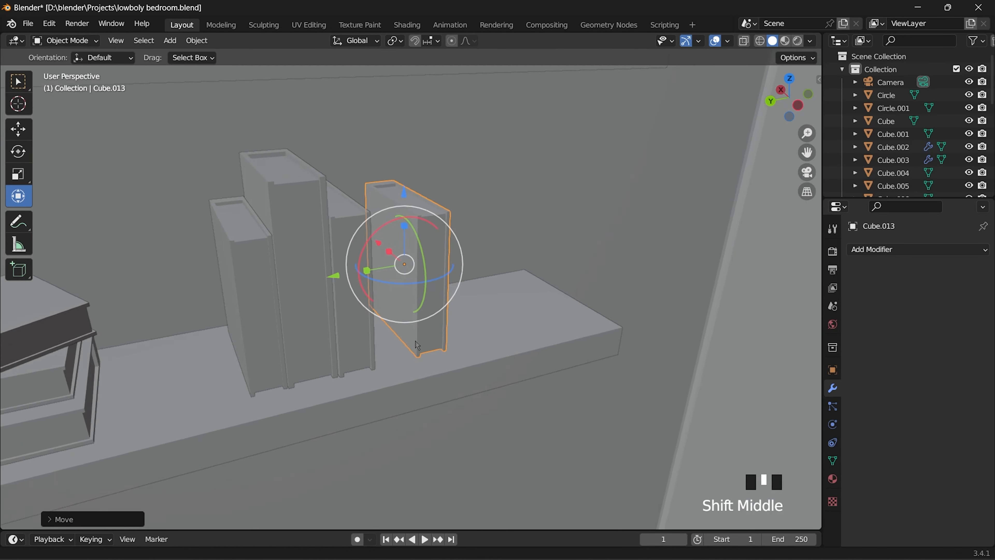
middle_click_drag(349, 259, 355, 216, "shift")
left_click_drag(328, 203, 306, 219)
Add an ico sphere to the ornament's mesh and scale it down.
scroll(473, 336, "down", 2)
scroll(473, 336, "up", 2)
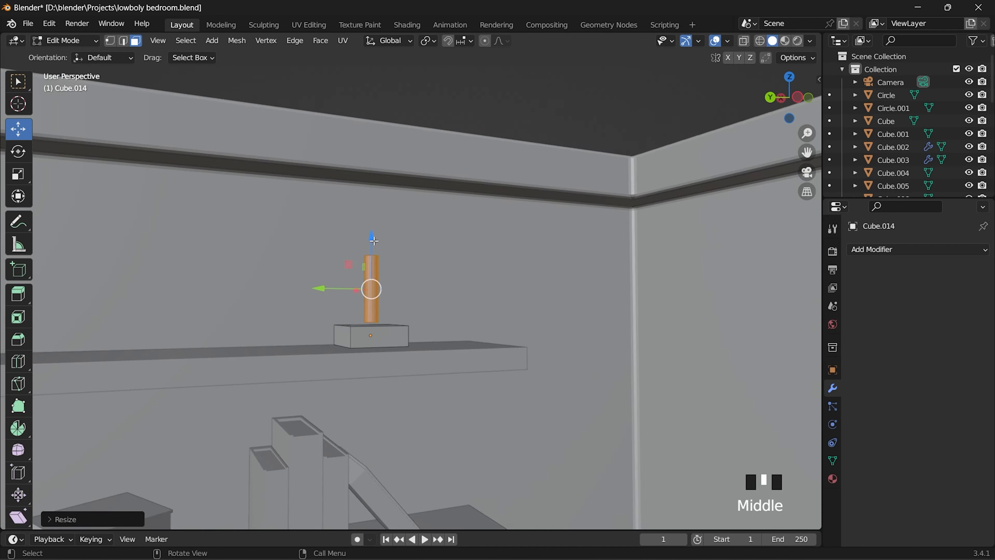
middle_click_drag(392, 353, 202, 52)
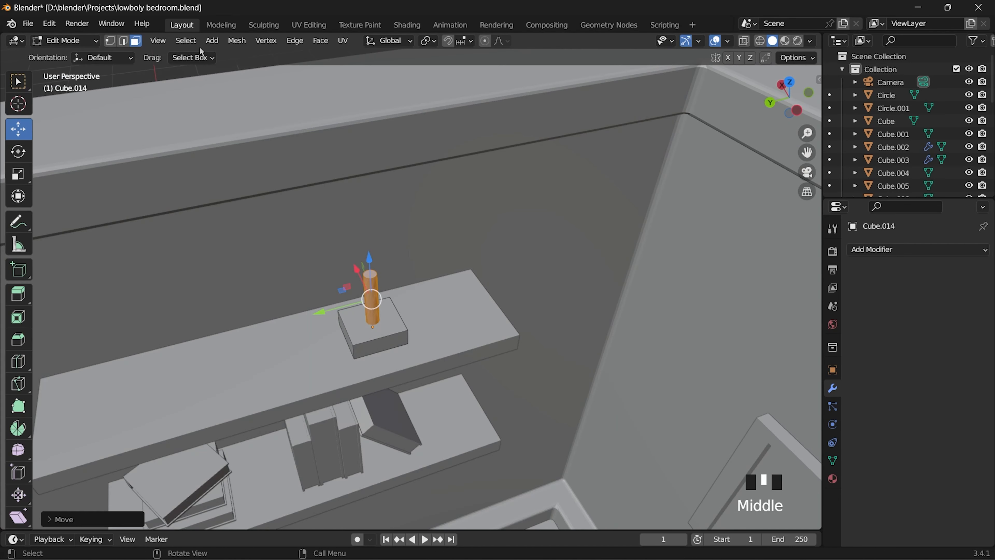
left_click(212, 40)
left_click(228, 111)
scroll(458, 396, "down", 12)
middle_click_drag(458, 400, 450, 370)
key("s")
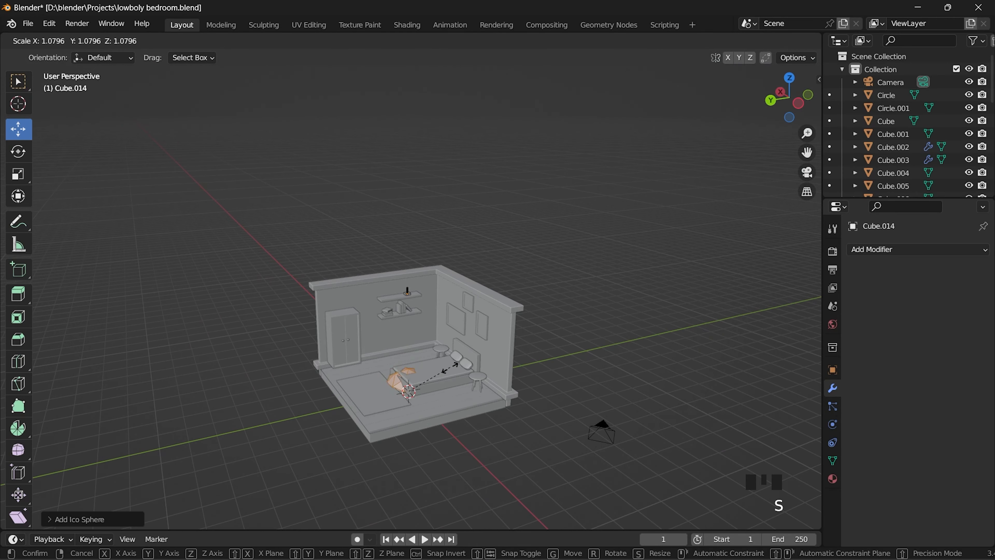
left_click(441, 295)
Move the ico sphere up from the floor to the height of the upper shelf, near the ornament's post.
scroll(441, 295, "up", 7)
key("g")
left_click(458, 175)
middle_click_drag(458, 175, 548, 220)
left_click_drag(498, 276, 379, 274)
left_click_drag(434, 227, 433, 241)
middle_click_drag(435, 314, 395, 337)
Shrink the ico sphere further and centre it on top of the ornament's post.
key("s")
left_click(491, 265)
scroll(504, 289, "up", 3)
middle_click_drag(504, 289, 454, 240)
left_click_drag(467, 192, 466, 216)
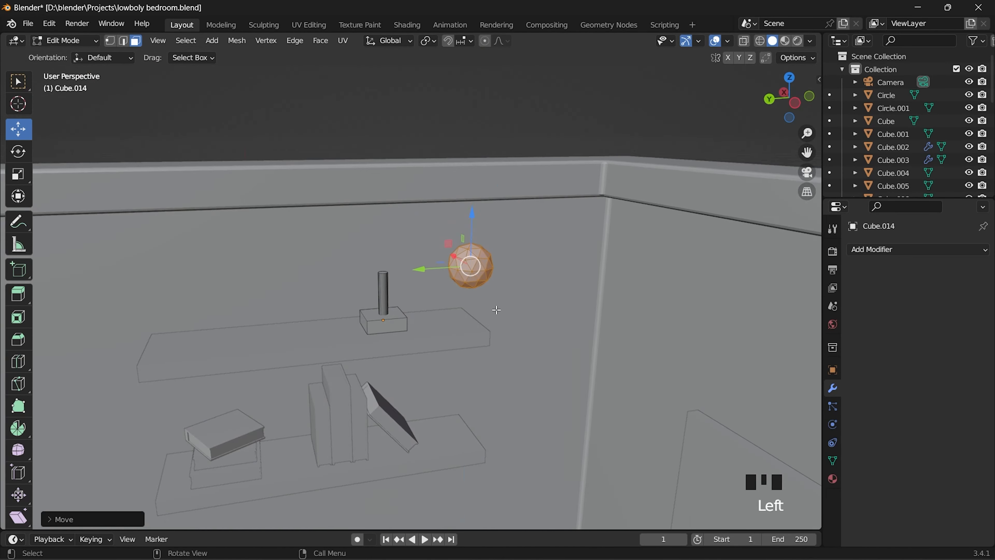
middle_click_drag(340, 204, 439, 299)
left_click_drag(468, 289, 459, 381)
left_click_drag(411, 322, 348, 315)
middle_click_drag(506, 384, 490, 293)
left_click_drag(362, 254, 358, 254)
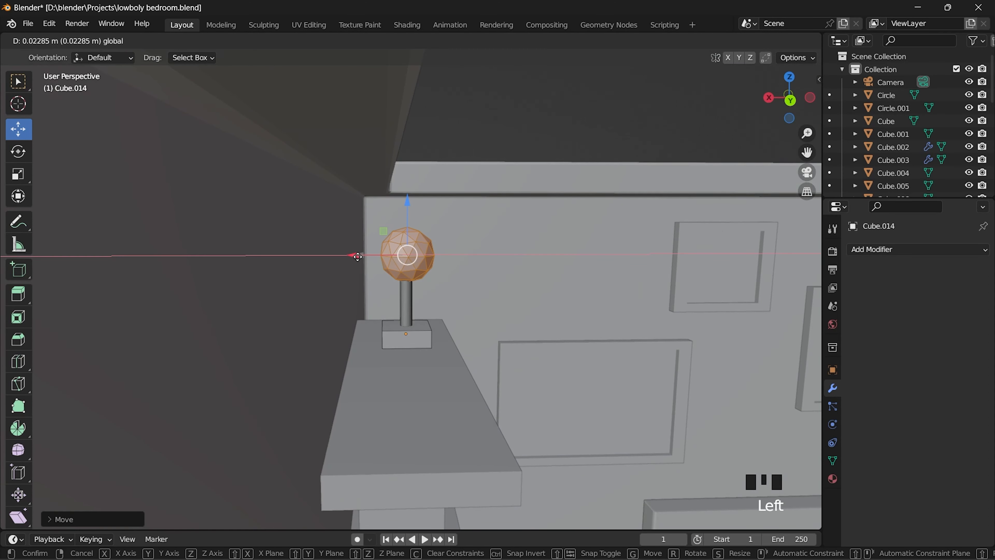
Add a mesh circle and move it up to the wall shelves.
left_click(170, 40)
mouse_move(212, 56)
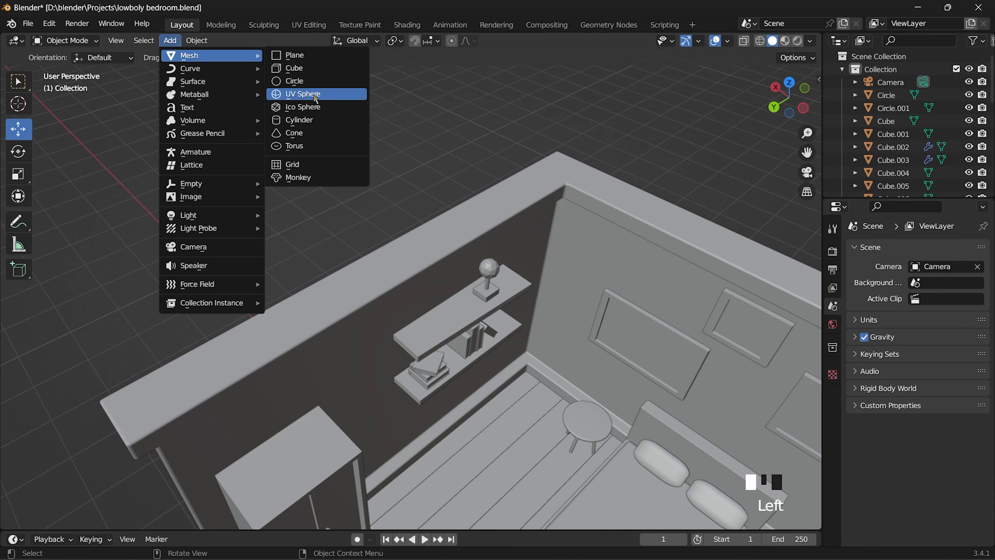
left_click(298, 81)
scroll(470, 392, "down", 5)
scroll(482, 451, "up", 2)
left_click_drag(486, 443, 509, 337)
scroll(509, 337, "up", 3)
left_click_drag(588, 414, 439, 310)
Scale the circle down to the size of a small pot base on the upper shelf.
key("s")
left_click(452, 323)
scroll(460, 329, "up", 4)
middle_click_drag(486, 373, 470, 294)
scroll(470, 294, "down", 2)
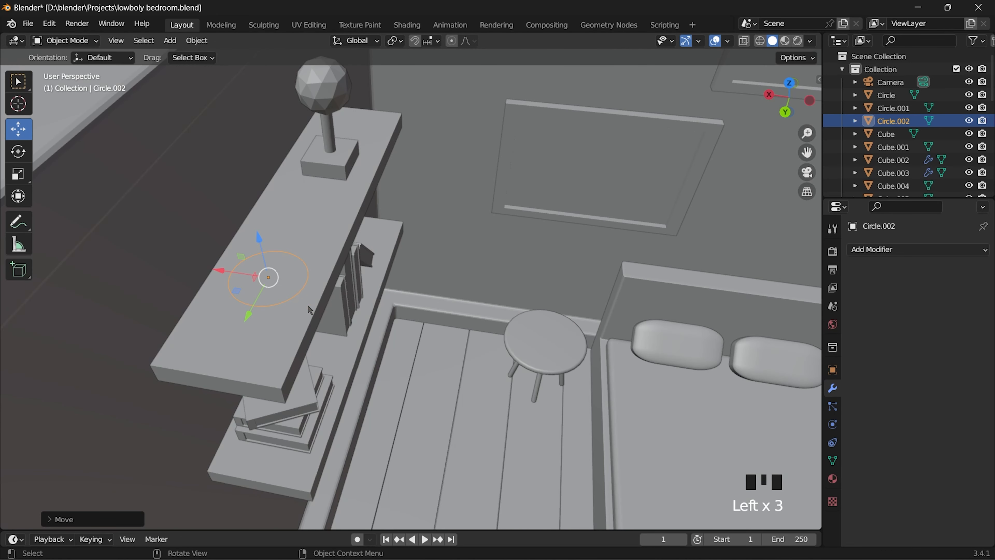
key("s")
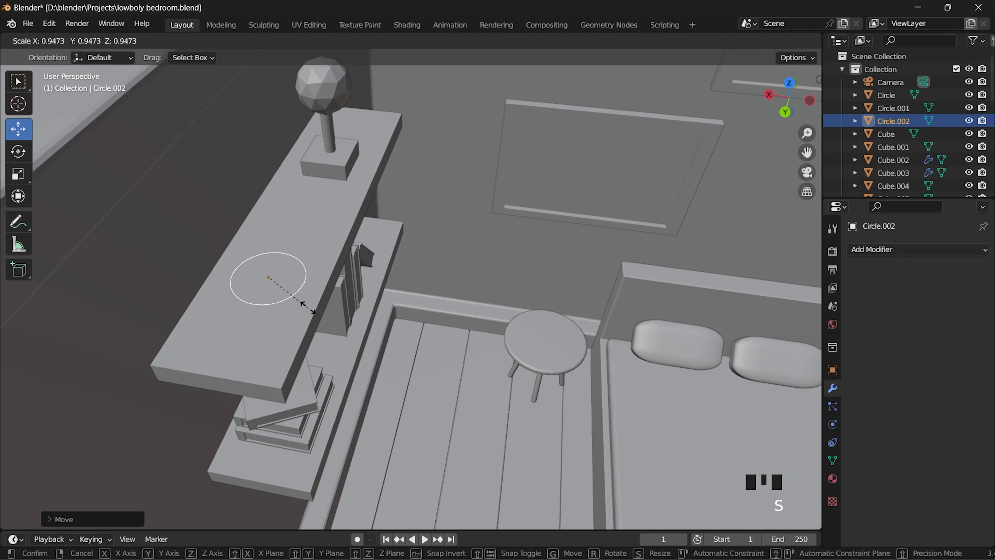
left_click(296, 296)
Extrude the circle upward and enlarge its top face to form a tapered pot.
key("Tab")
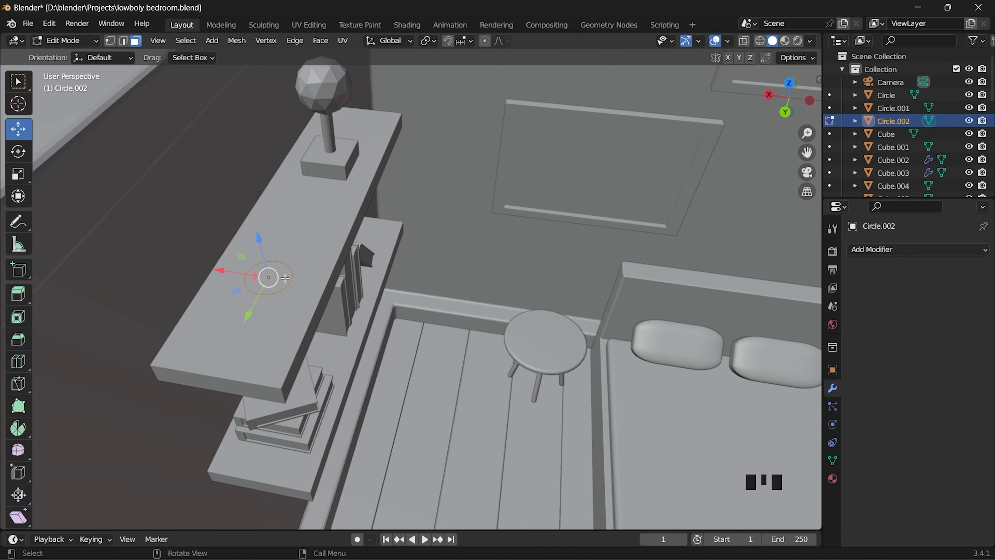
key("e")
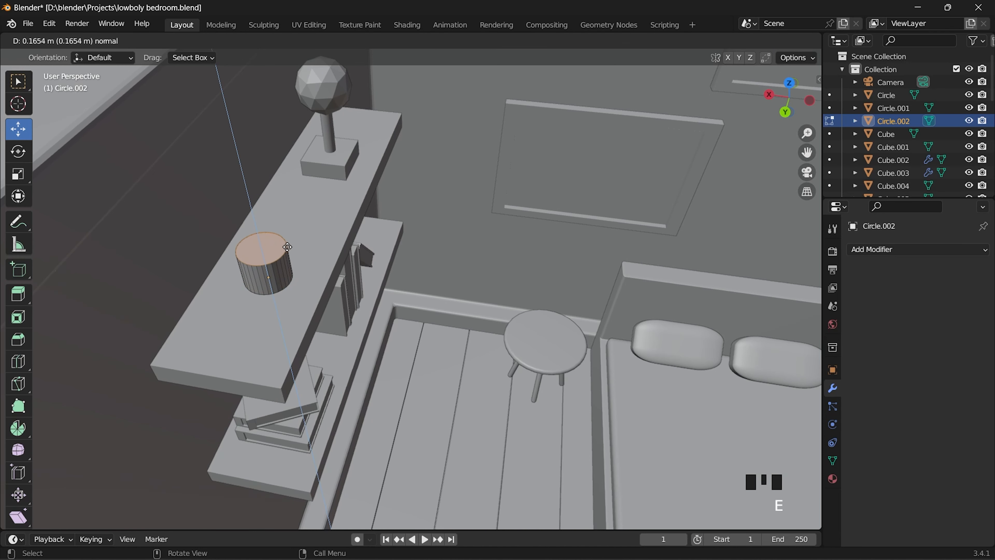
left_click(291, 238)
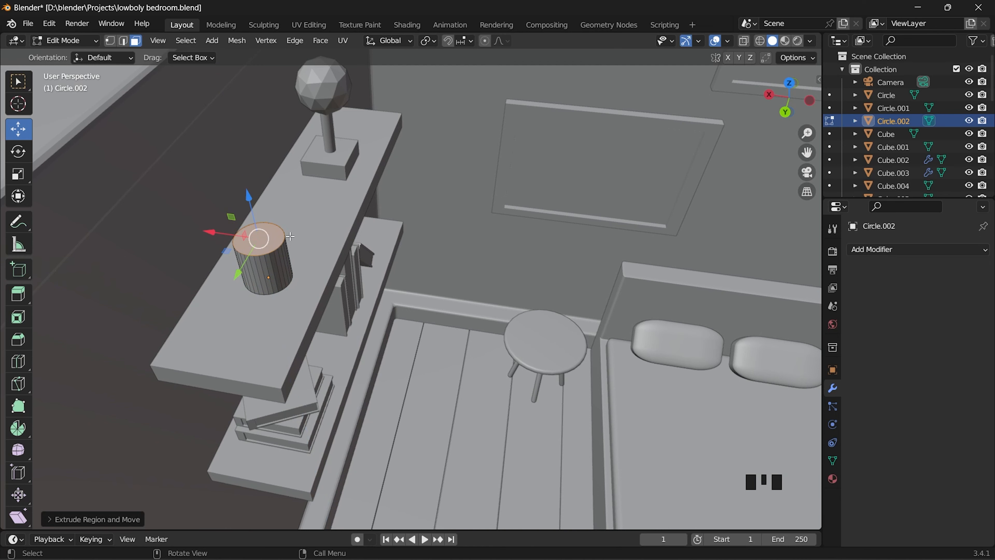
key("s")
left_click(317, 248)
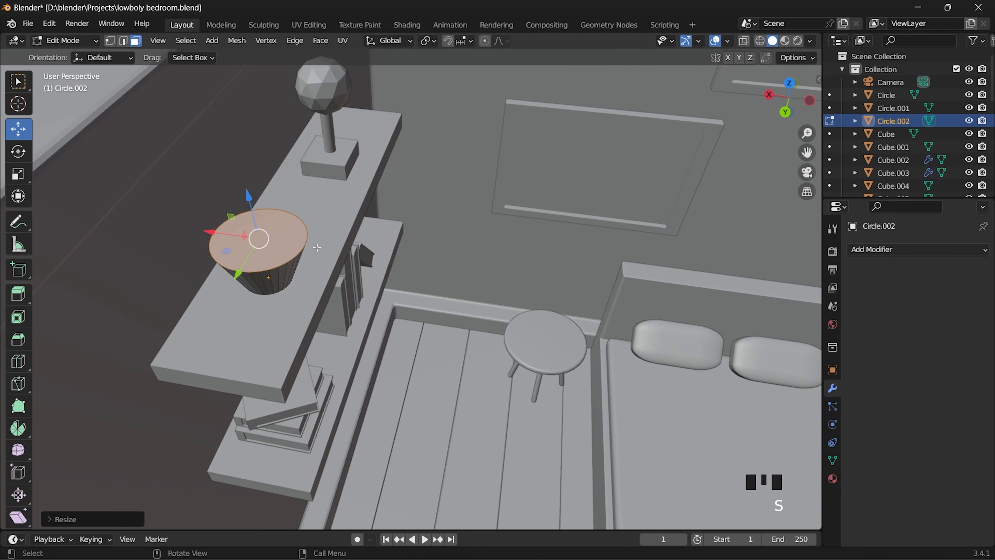
Inset the pot's top face by about 0.23 m and extrude it about 0.03 m downward to form the rim.
key("i")
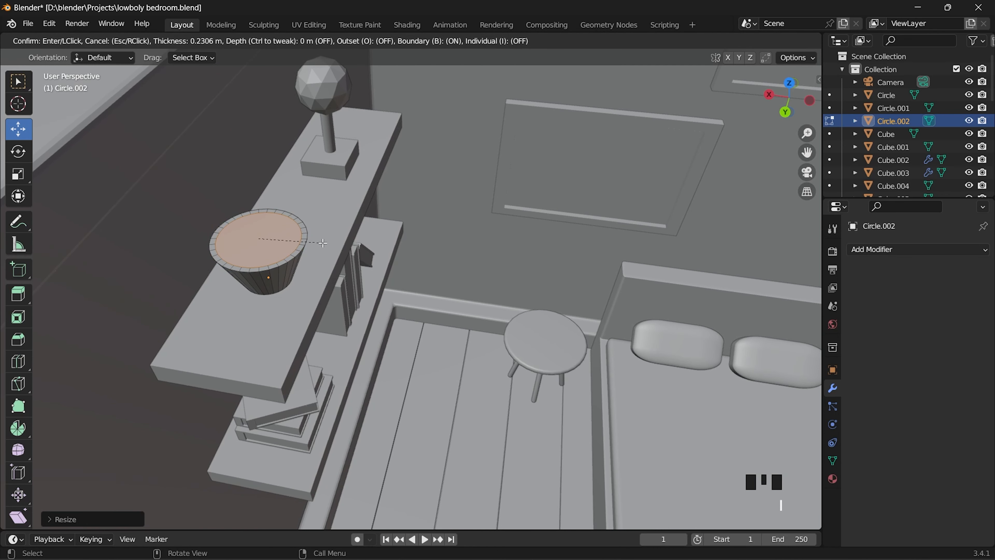
left_click(323, 243)
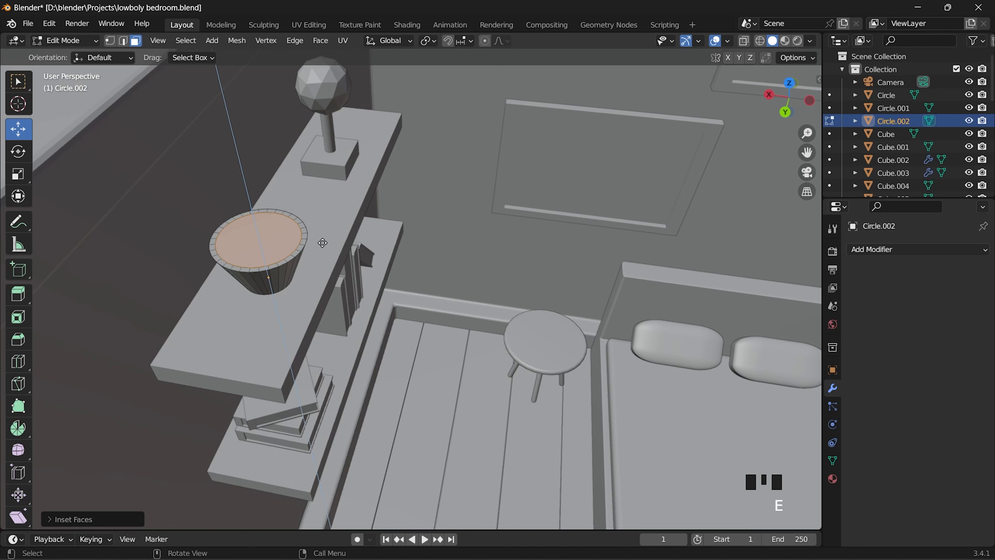
key("e")
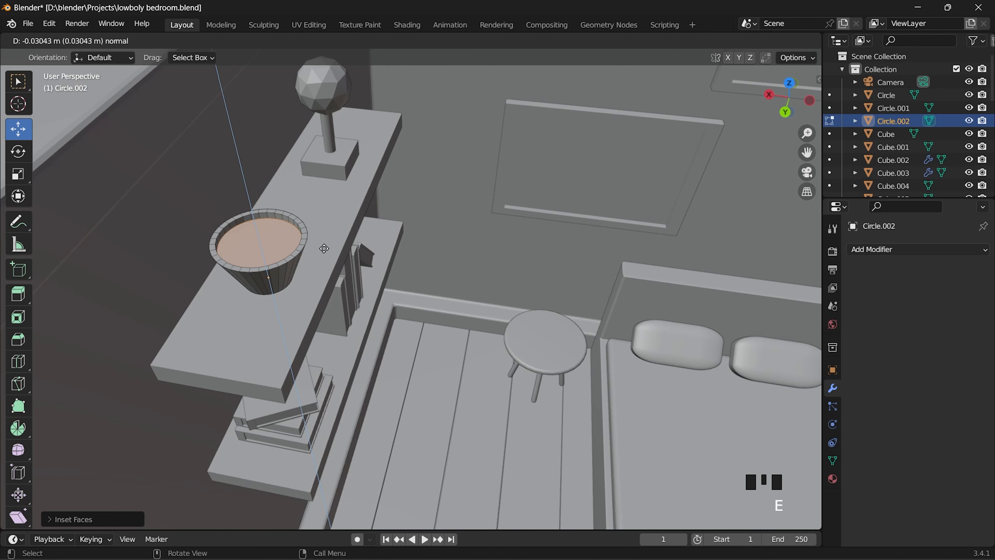
left_click(324, 249)
Inset the pot's recessed face again and extrude it deeper to make a second inner ledge.
key("i")
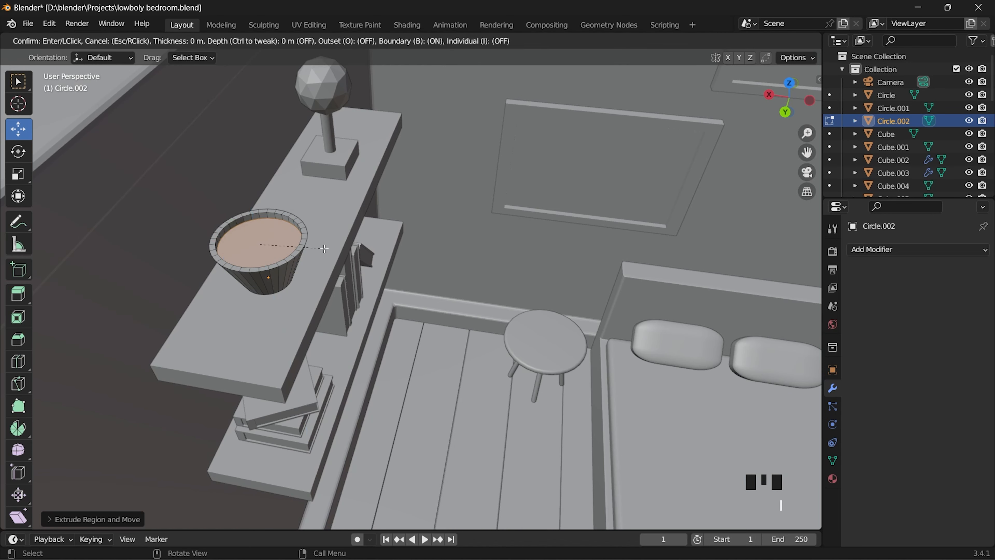
left_click(317, 247)
key("e")
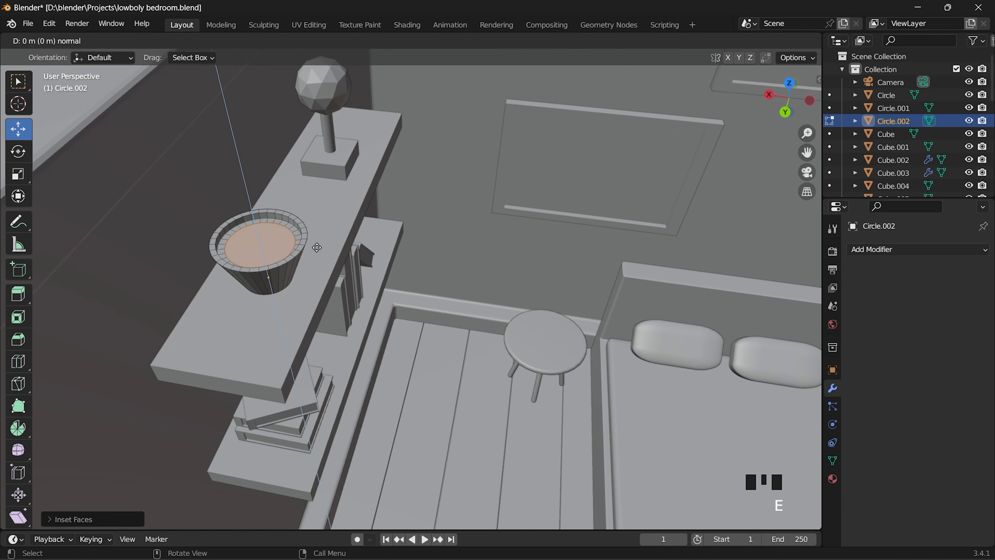
left_click(318, 256)
Add a cylinder to the pot's mesh and move it up and across to the upper shelf.
left_click(212, 41)
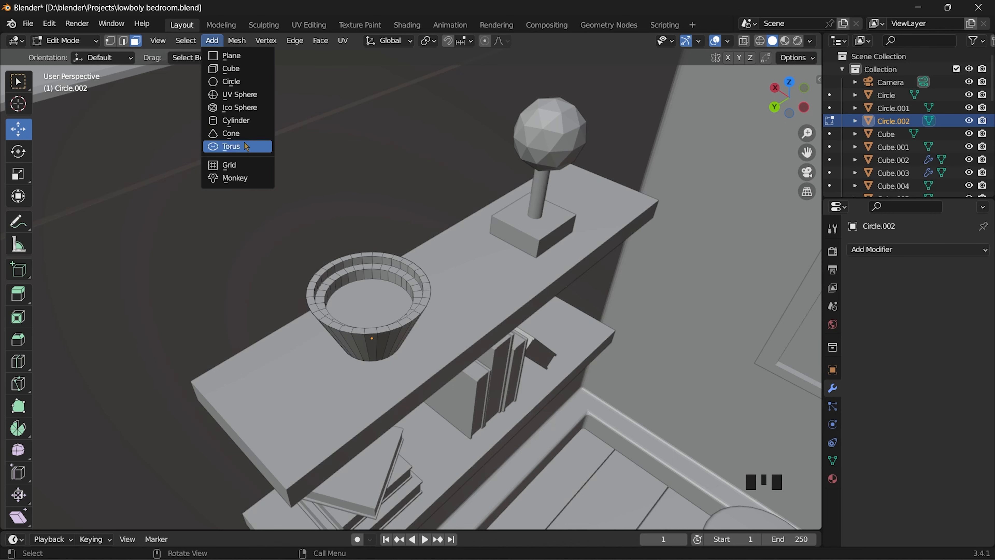
left_click(245, 120)
scroll(462, 392, "down", 8)
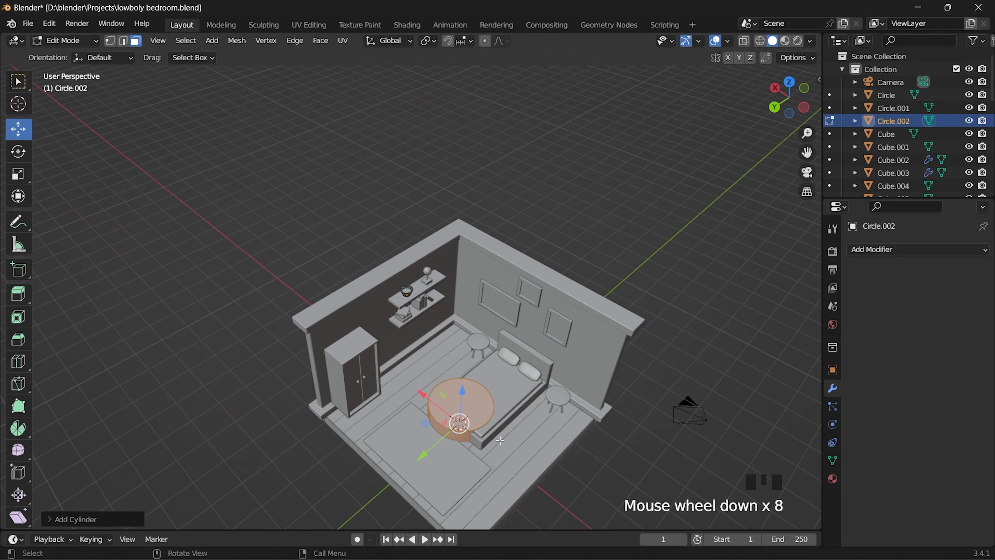
middle_click_drag(466, 390, 466, 388)
left_click_drag(466, 387, 466, 267)
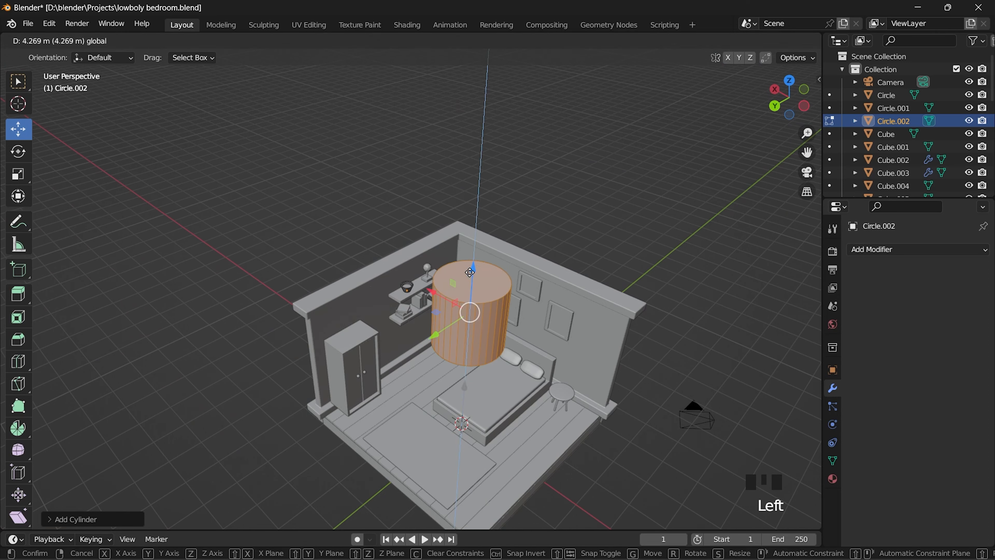
middle_click_drag(467, 267, 629, 294)
left_click_drag(464, 279, 369, 273)
left_click_drag(414, 315, 426, 275)
left_click_drag(425, 275, 414, 318)
Scale the cylinder down and position it over the pot on the upper shelf.
key("s")
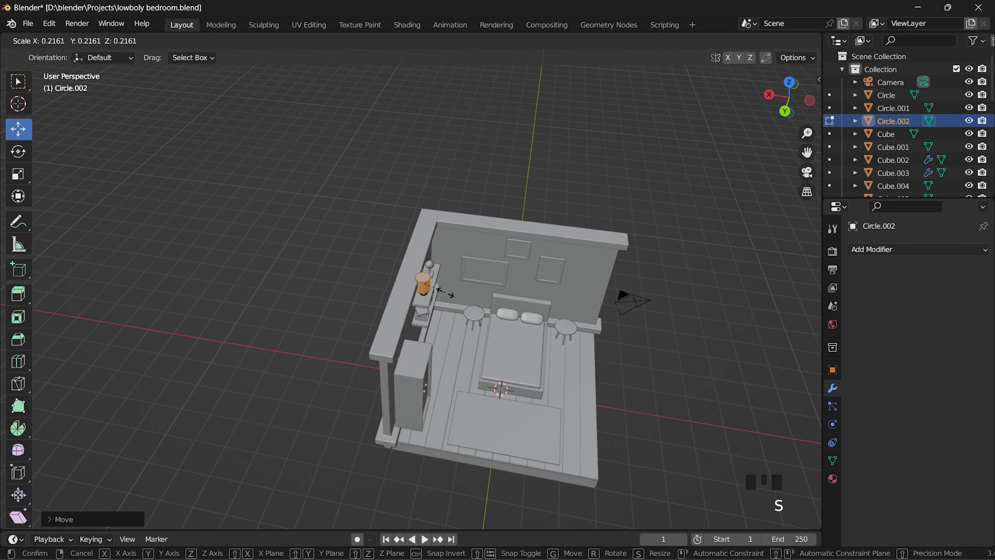
left_click(446, 293)
scroll(446, 294, "up", 5)
middle_click_drag(445, 293, 376, 290)
scroll(353, 282, "down", 2)
left_click_drag(327, 254, 370, 261)
left_click_drag(335, 326, 351, 316)
left_click_drag(389, 248, 391, 268)
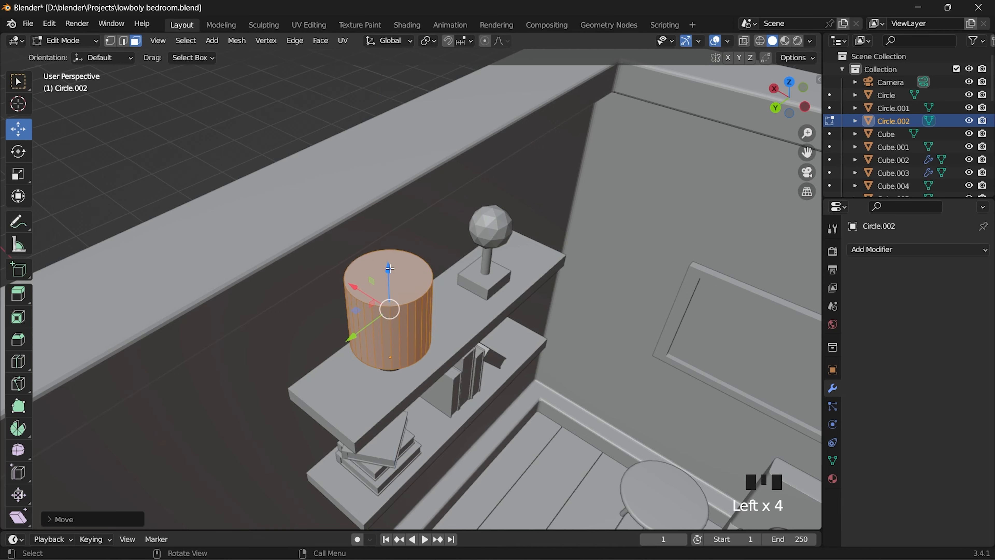
Bevel the edge around the cylinder's top face to give it a sloped, tapering top.
left_click(461, 133)
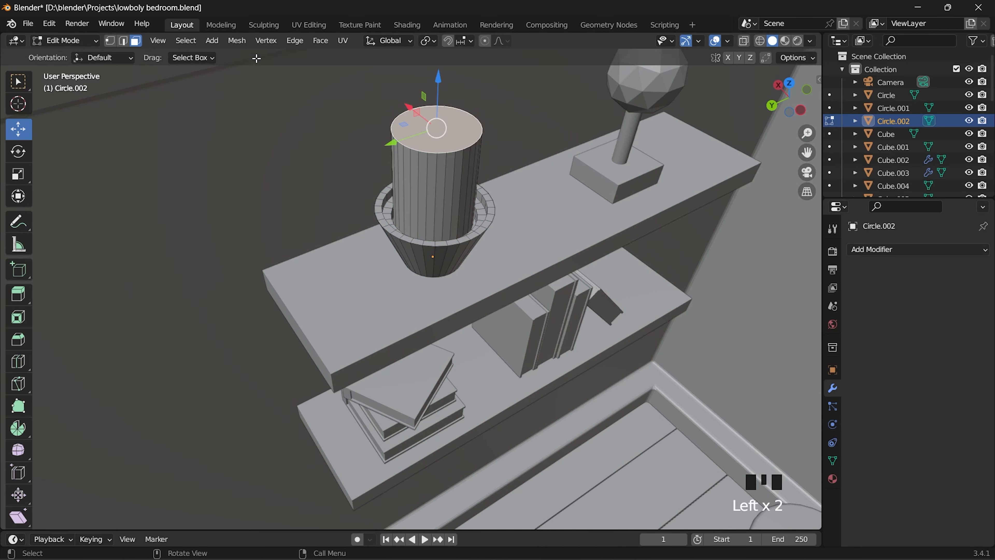
left_click(307, 45)
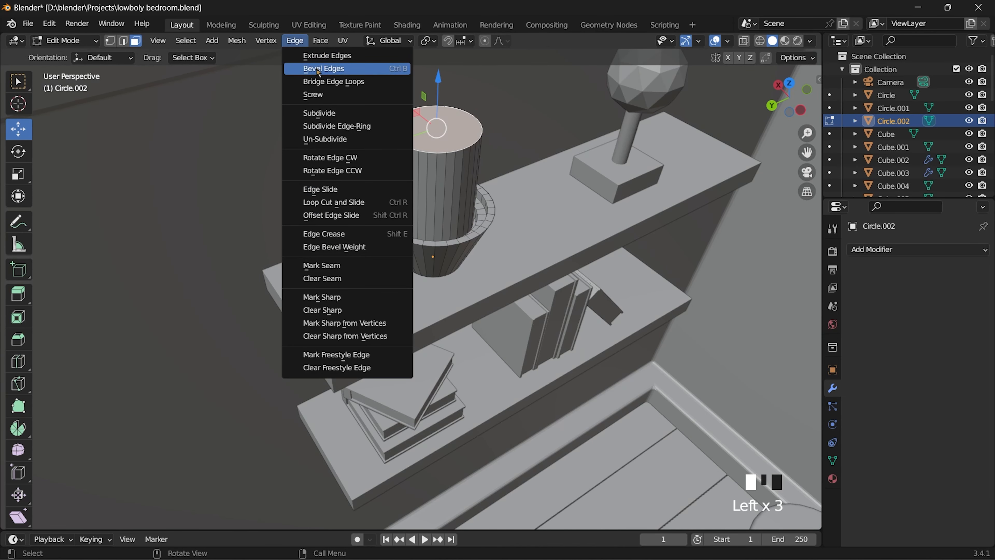
left_click(319, 69)
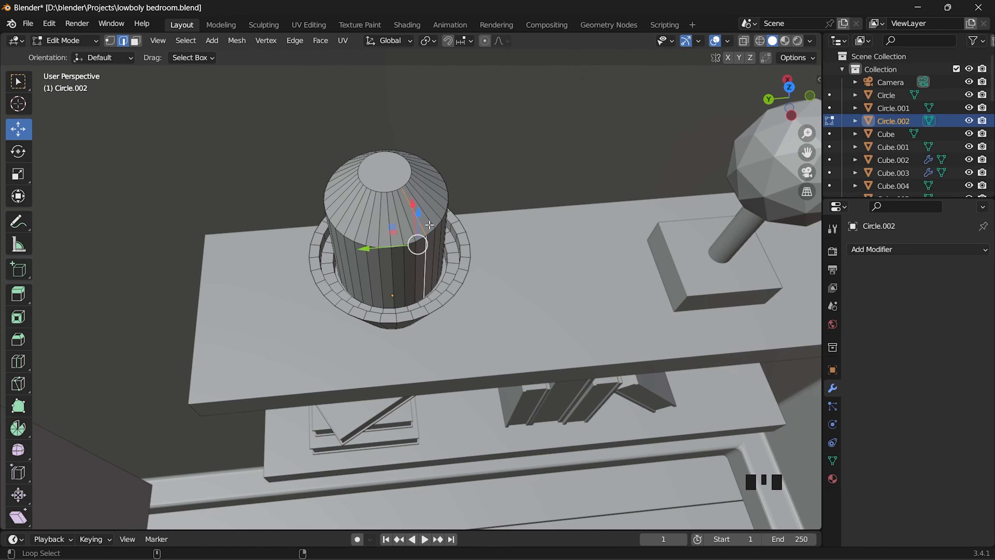
Select alternating edges around the cylinder's sloped top and bevel them widely to form spiky plant leaves.
middle_click_drag(443, 248, 458, 379, "shift")
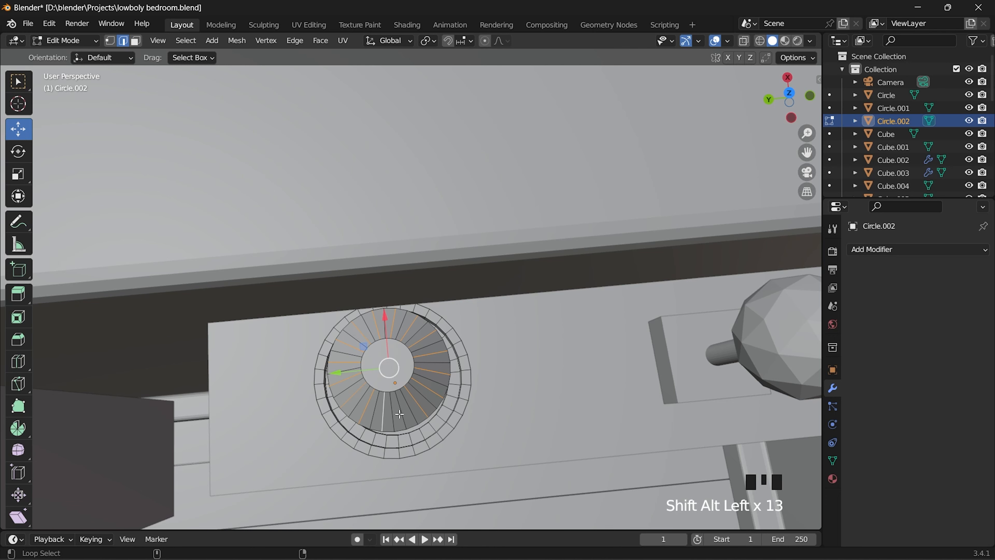
middle_click_drag(407, 410, 398, 466)
left_click(295, 41)
left_click(322, 69)
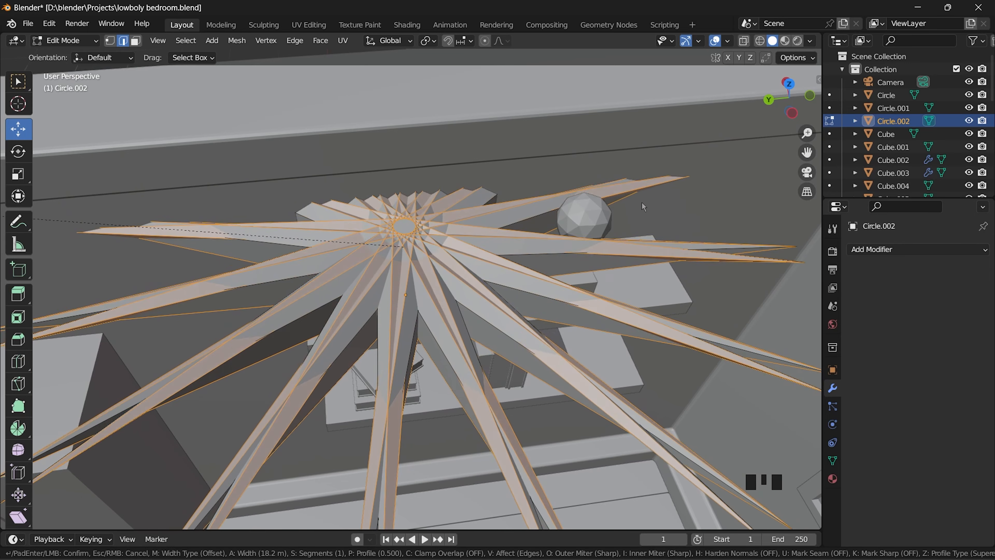
scroll(760, 207, "up", 3)
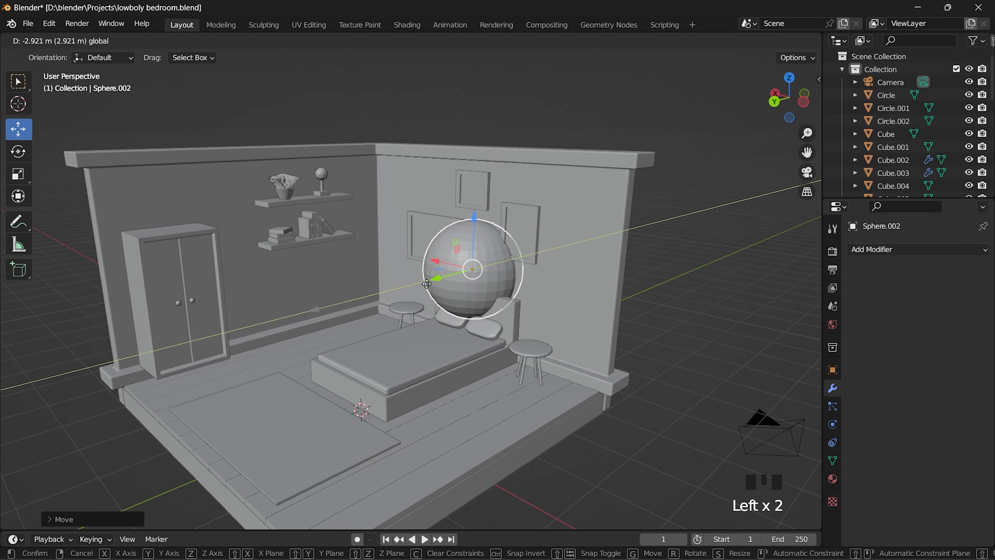
Move the new UV sphere towards the bedside table near the room's open edge and scale it down.
left_click_drag(426, 284, 431, 283)
left_click_drag(473, 269, 474, 316)
scroll(519, 330, "up", 2)
key("s")
left_click(596, 355)
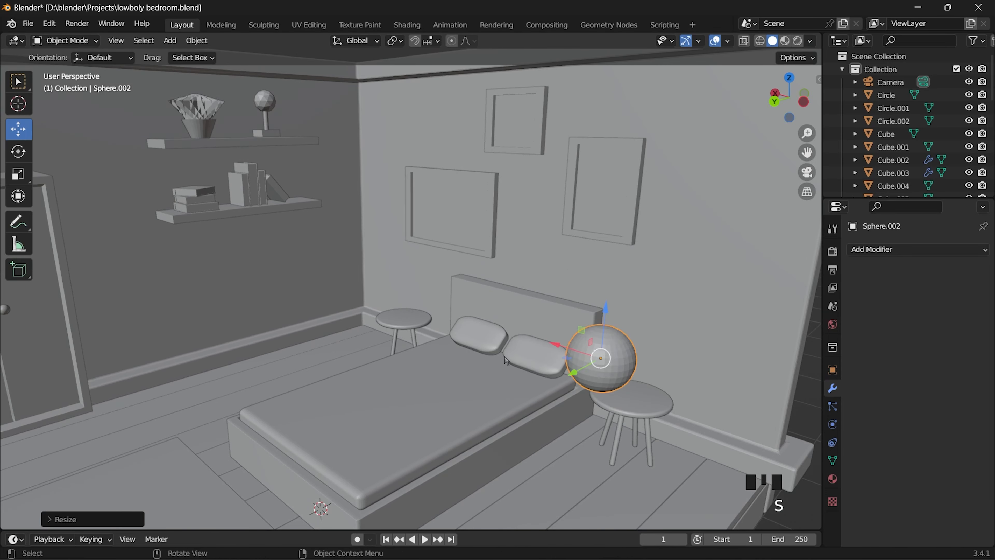
Centre the UV sphere above the bedside table near the room's open edge.
middle_click_drag(596, 355, 555, 442)
left_click(790, 88)
left_click_drag(280, 327, 250, 327)
left_click_drag(249, 328, 267, 327)
left_click_drag(214, 276, 204, 308)
left_click_drag(264, 358, 260, 359)
left_click_drag(209, 305, 211, 307)
middle_click_drag(235, 302, 439, 240)
left_click_drag(642, 269, 641, 283)
Shrink the UV sphere further and lower it onto the bedside table's top.
middle_click_drag(646, 298, 501, 352)
scroll(660, 388, "up", 6)
key("s")
left_click(403, 257)
left_click_drag(400, 254, 395, 282)
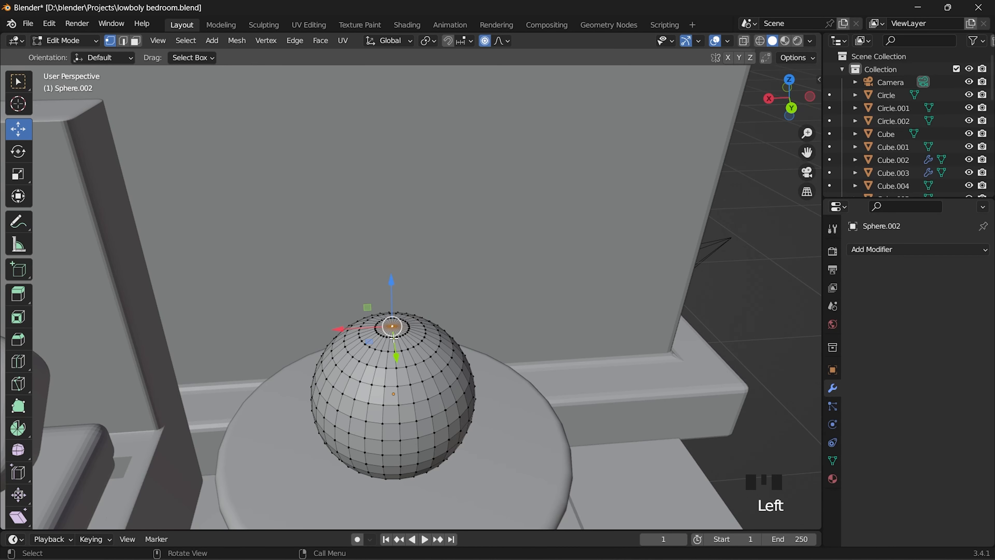
Try to flatten the sphere by freely moving its top downward with smooth proportional editing at a size of 0.3855 m.
scroll(394, 337, "up", 3)
scroll(393, 334, "down", 3)
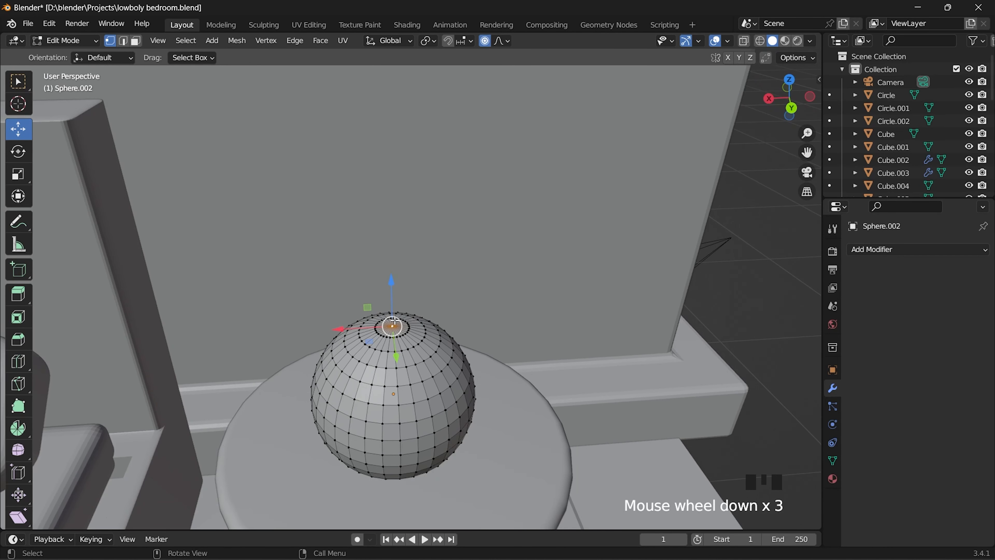
key("g")
scroll(389, 331, "up", 17)
scroll(389, 330, "up", 4)
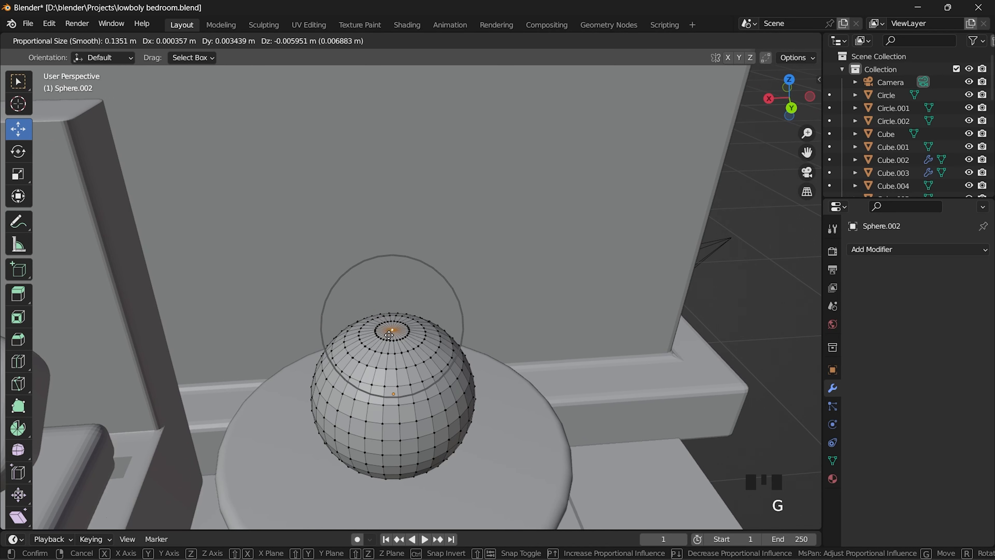
scroll(392, 351, "down", 11)
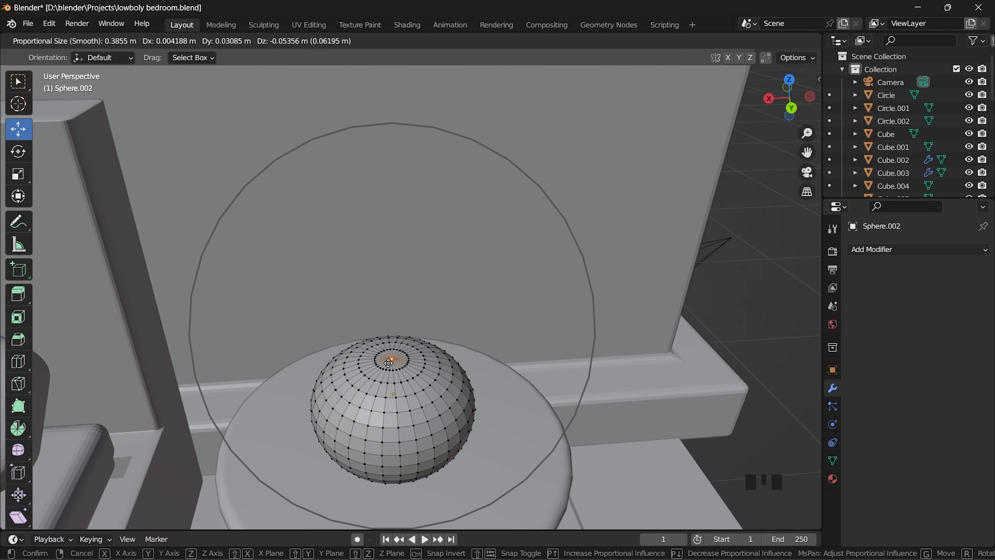
left_click(388, 393)
scroll(390, 392, "down", 6)
middle_click_drag(391, 392, 423, 376)
key("ctrl+z")
Flatten the sphere by lowering its top along Z with smooth proportional editing at 0.3855 m, and turn proportional editing off.
scroll(426, 373, "up", 4)
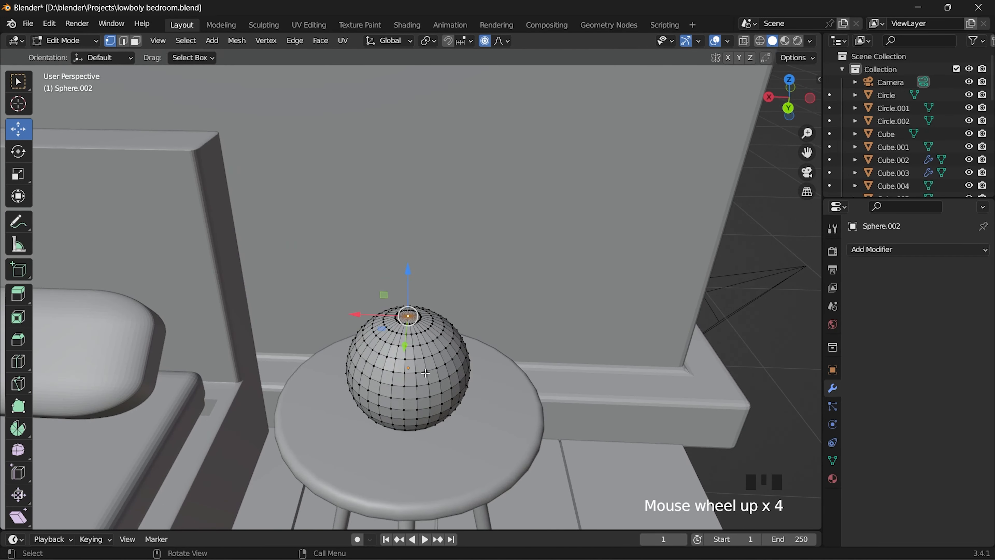
key("g")
key("z")
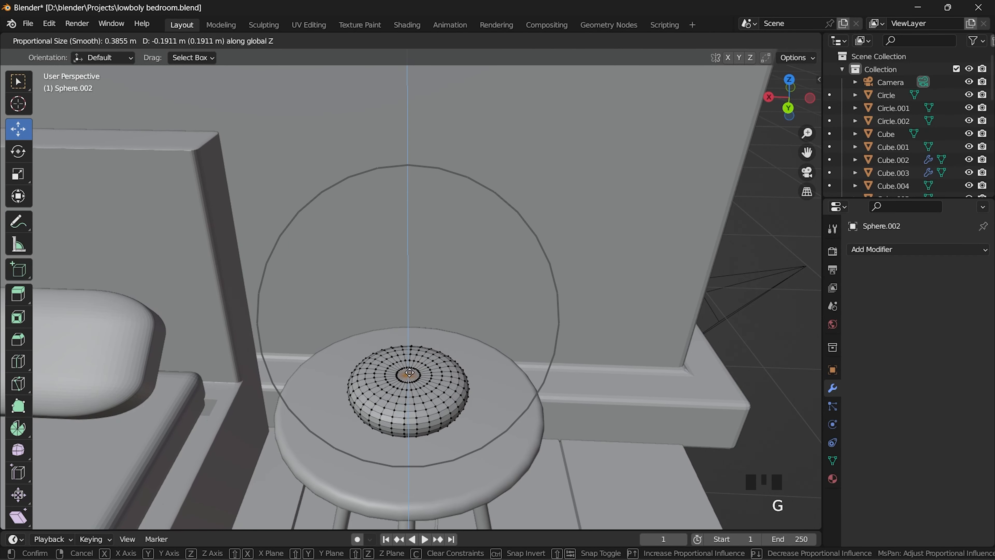
left_click(408, 362)
middle_click_drag(407, 363, 418, 300)
left_click_drag(419, 299, 417, 302)
left_click(485, 41)
Add a cylinder to the sphere's mesh, scale it down and move it over the lamp base on the bedside table.
scroll(420, 345, "up", 3)
left_click(212, 41)
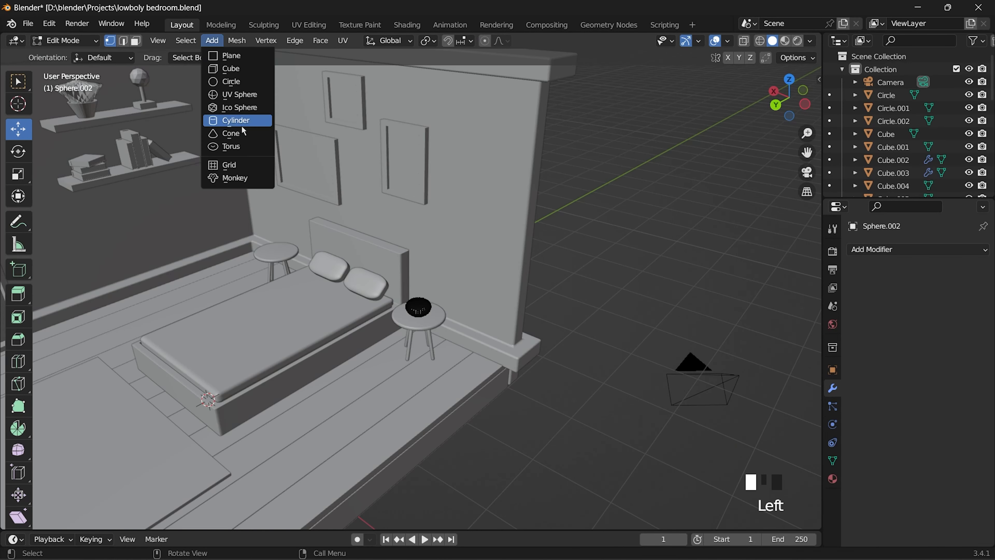
left_click(240, 121)
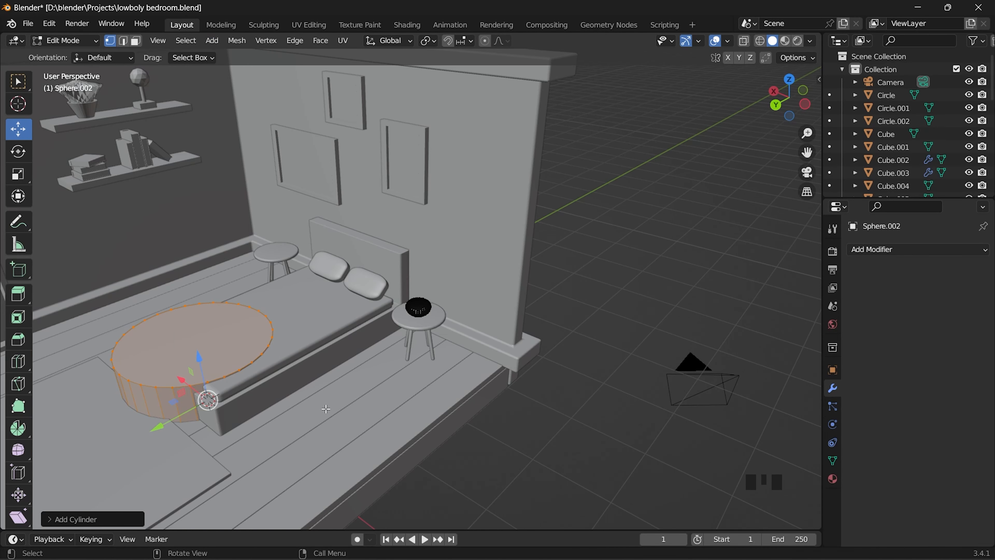
key("s")
key("g")
scroll(273, 271, "up", 8)
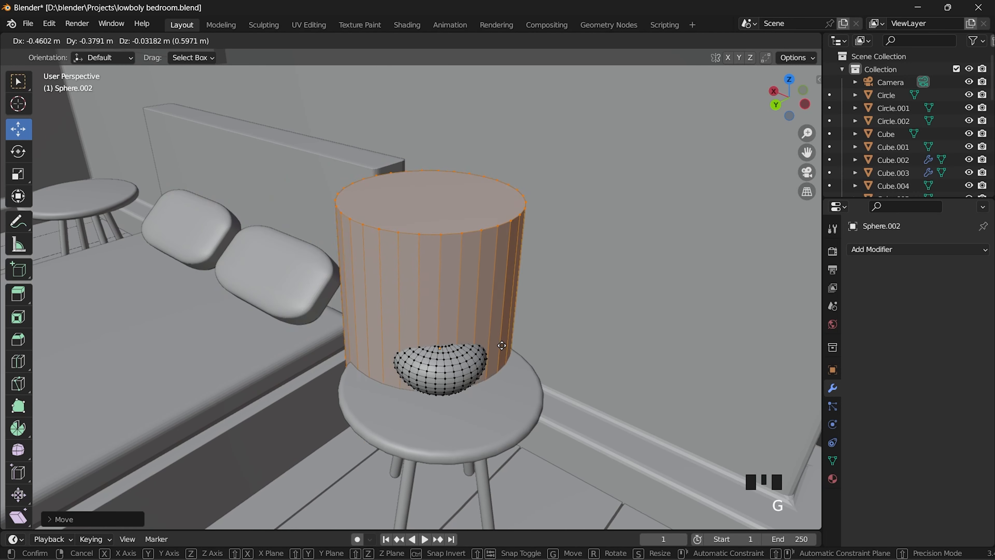
left_click(510, 491)
key("s")
left_click(457, 455)
left_click_drag(439, 406, 434, 275)
key("ctrl+z")
key("ctrl+z")
key("ctrl+z")
Shrink the cylinder and stretch it along Z into a thin stem above the lamp base.
key("s")
left_click(469, 326)
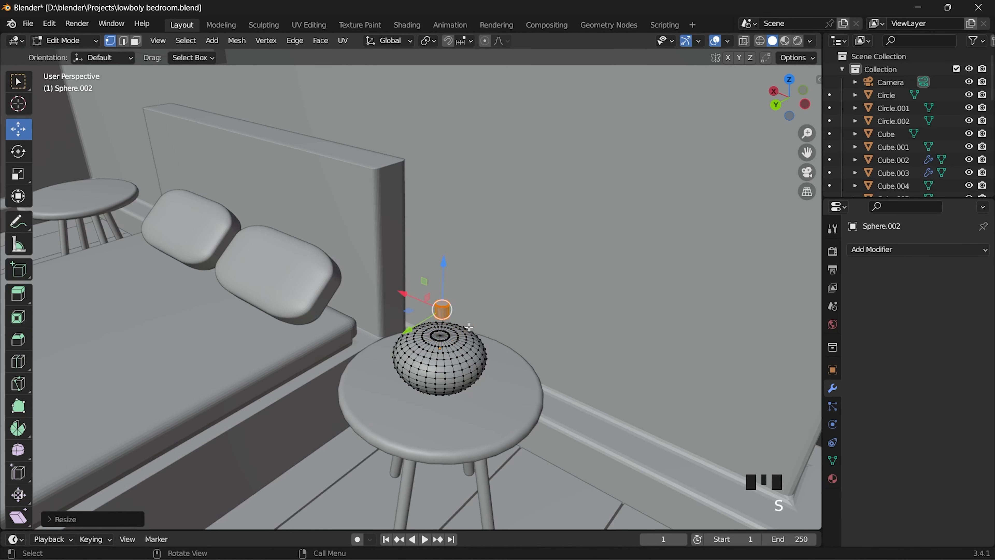
scroll(469, 326, "up", 2)
key("s")
key("z")
left_click(528, 420)
Centre the thin stem on the lamp base as seen from above.
middle_click_drag(444, 259, 443, 327)
left_click(789, 97)
left_click_drag(465, 382, 476, 382)
left_click_drag(420, 329, 419, 335)
Add a second cylinder with 8 vertices as the lampshade.
middle_click_drag(420, 336, 238, 51)
scroll(431, 357, "down", 5)
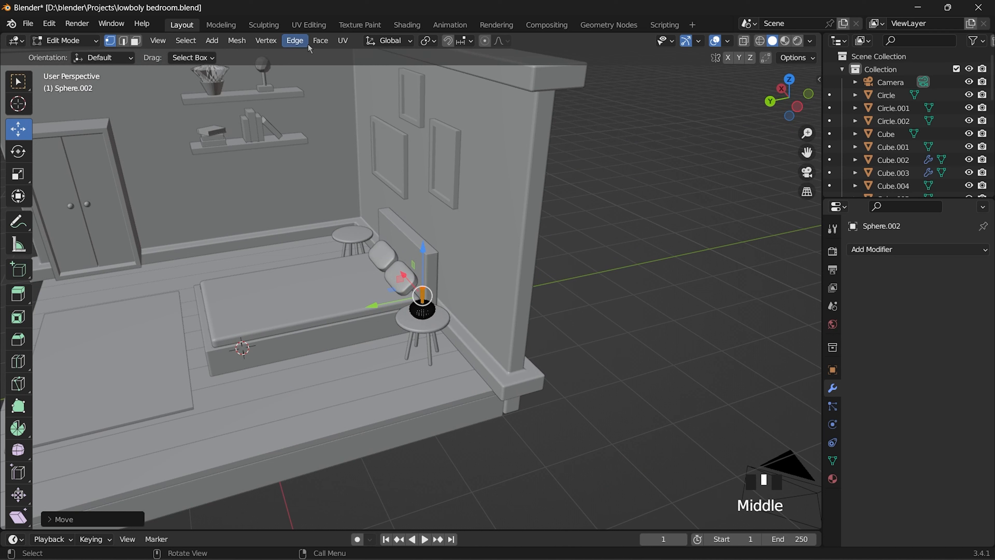
left_click(214, 42)
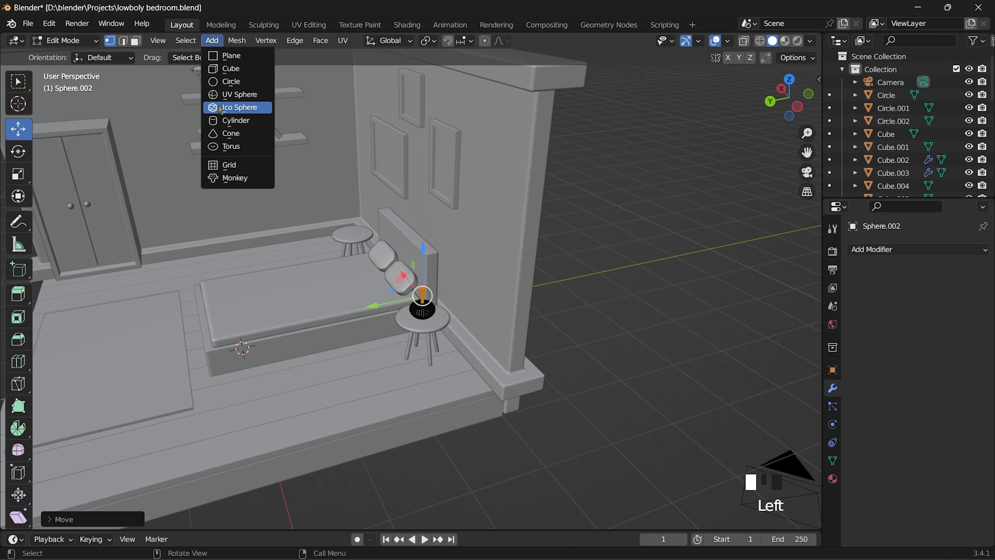
left_click(220, 121)
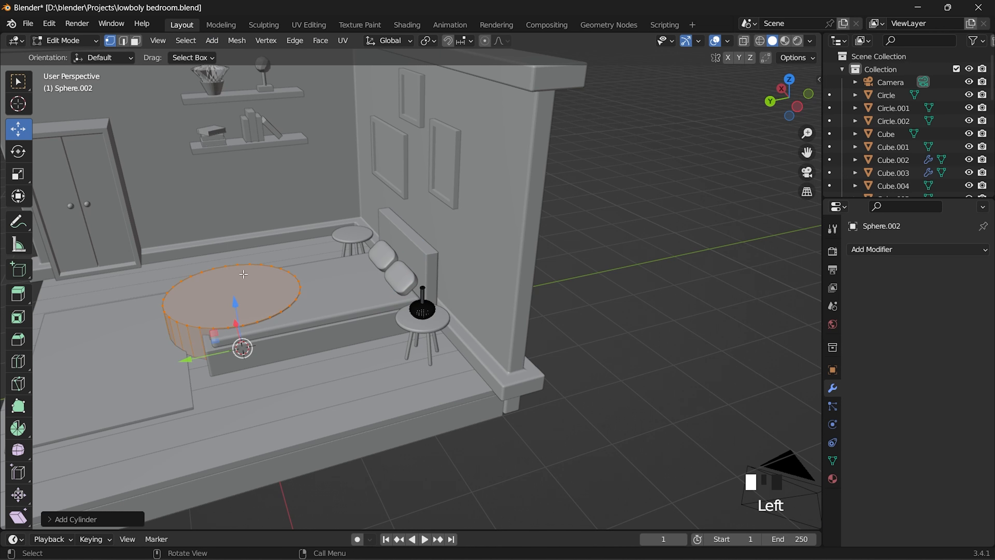
left_click(48, 519)
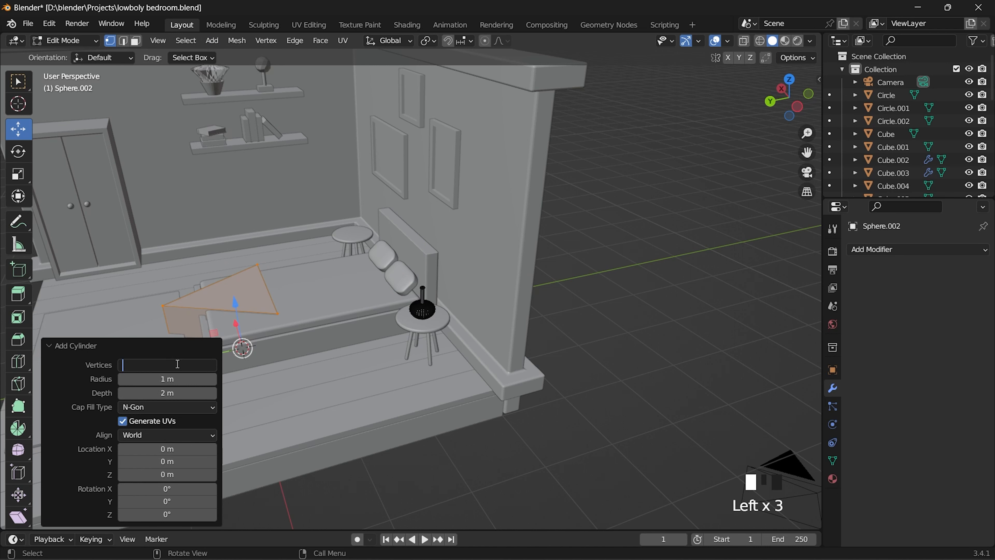
key("Return")
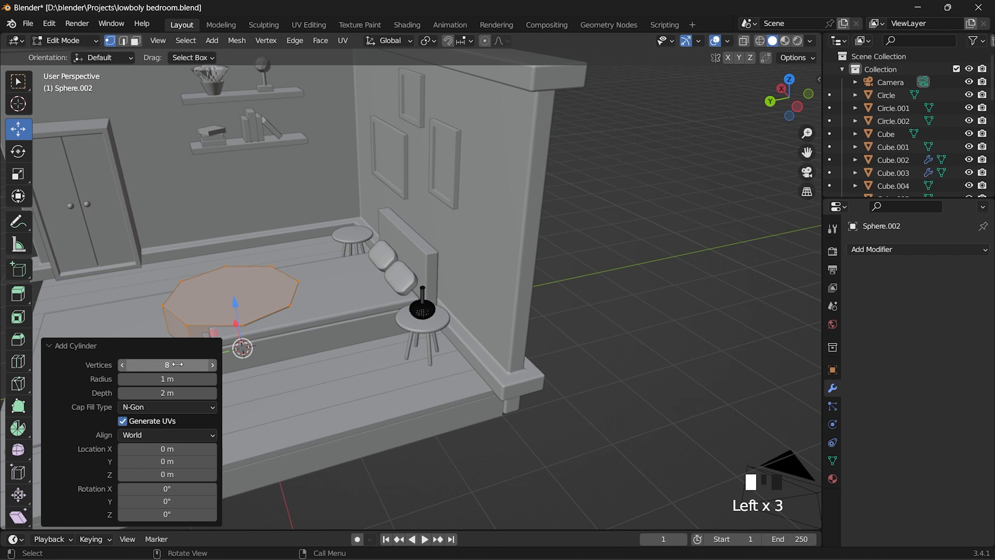
Raise the eight-sided cylinder, move it towards the lamp and scale it down.
left_click_drag(235, 303, 217, 194)
left_click_drag(175, 247, 390, 279)
key("s")
left_click(474, 309)
Align the eight-sided cylinder over the centre of the lamp stem, working from the top view.
scroll(474, 309, "up", 4)
middle_click_drag(474, 309, 513, 357)
left_click(789, 95)
left_click_drag(424, 333, 465, 333)
left_click_drag(411, 280, 412, 257)
left_click_drag(461, 313, 465, 313)
left_click_drag(416, 262, 416, 269)
left_click_drag(465, 316, 462, 316)
Adjust the lampshade cylinder's size and lower it onto the stem.
key("s")
left_click(472, 320)
middle_click_drag(417, 323, 482, 275)
middle_click_drag(451, 282, 501, 259)
left_click(431, 183)
key("ctrl+z")
left_click_drag(430, 184, 430, 223)
Scale the lampshade by 0.930 overall and by 0.701 along Z, and lower it closer to the lamp base.
scroll(496, 349, "up", 3)
middle_click_drag(495, 353, 533, 345)
key("s")
left_click(548, 348)
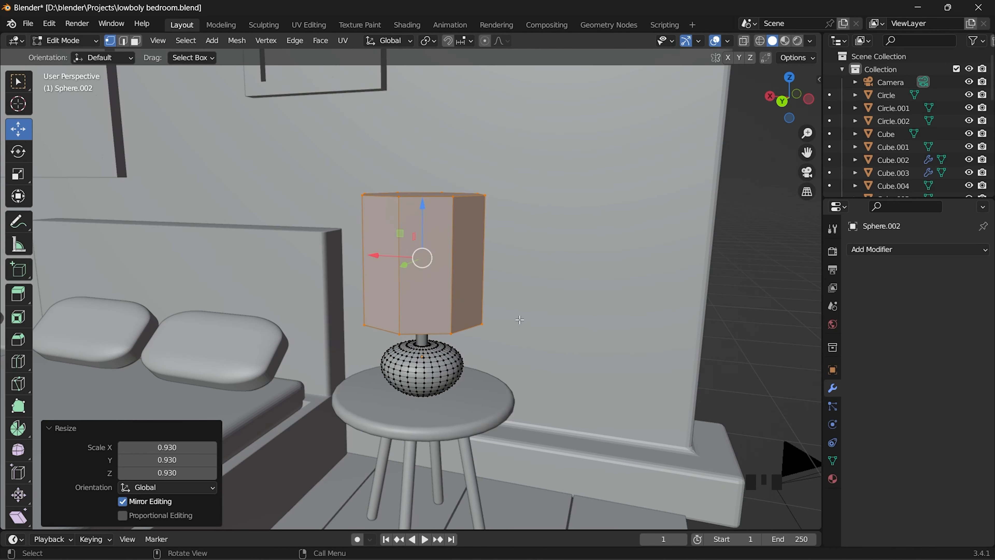
key("s")
key("z")
left_click(535, 319)
left_click_drag(422, 207, 422, 235)
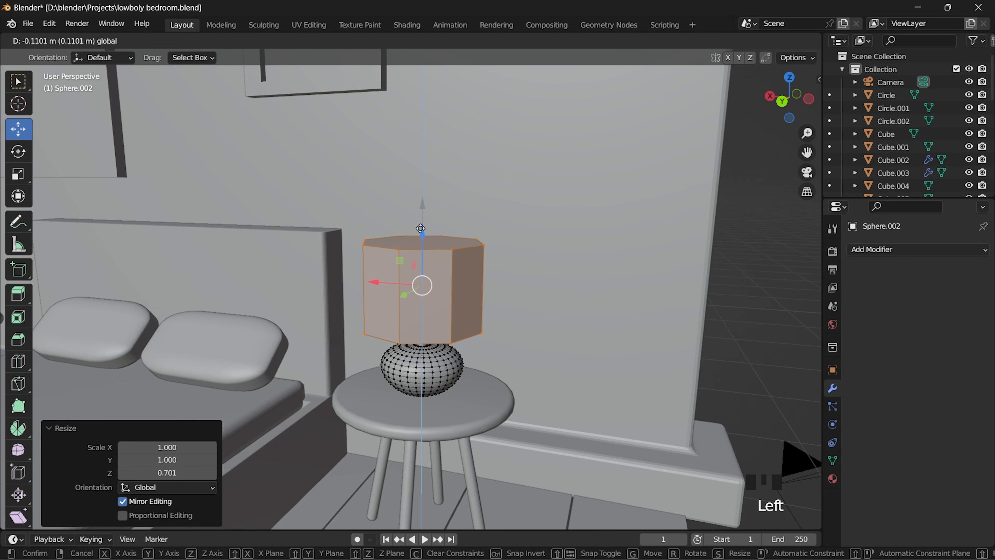
left_click_drag(423, 235, 423, 234)
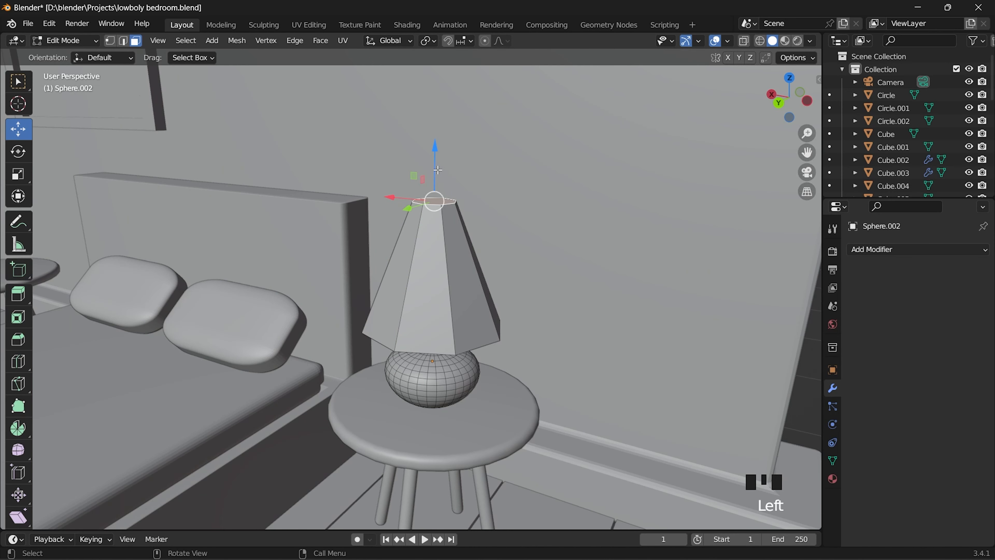
Scale the lampshade's top face by 1.388 and lower it along Z to shorten the shade.
key("s")
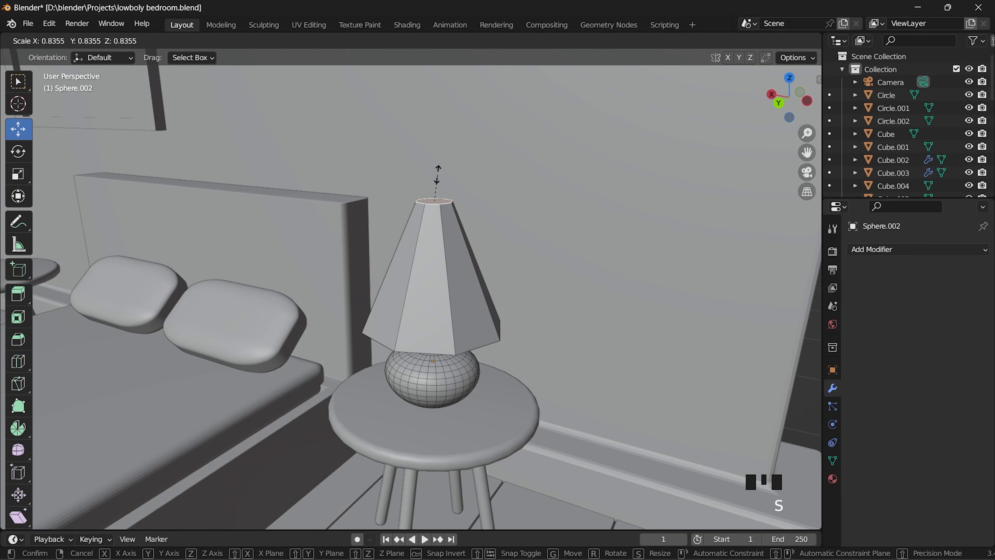
left_click(441, 159)
key("g")
key("z")
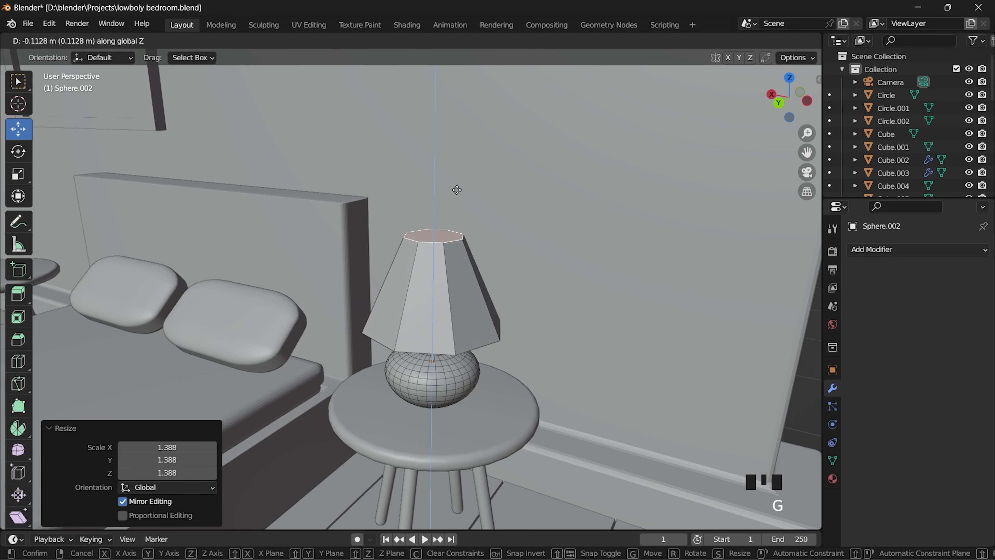
left_click(460, 208)
Duplicate the lamp and move the copy 3.1855 m along X onto the other bedside table.
scroll(479, 232, "down", 3)
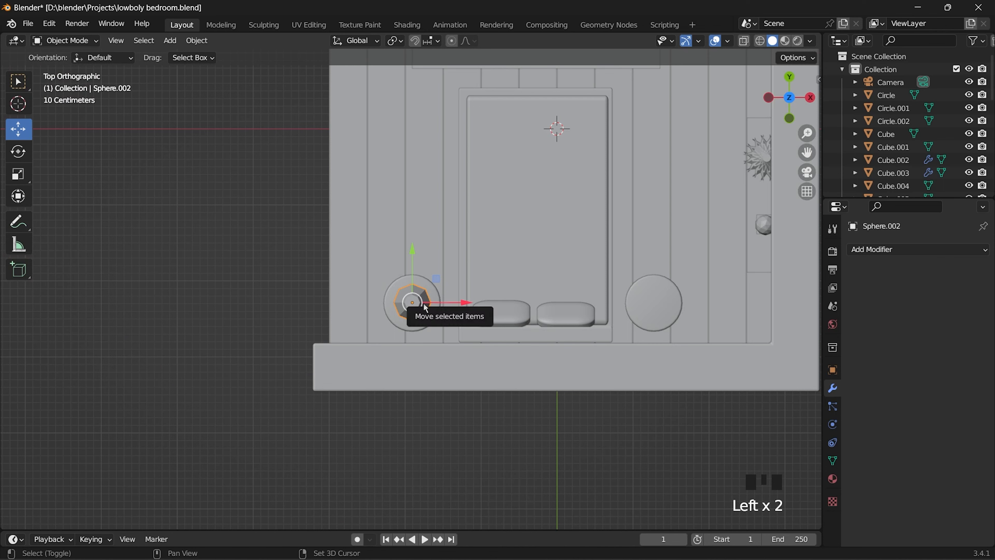
key("shift+d")
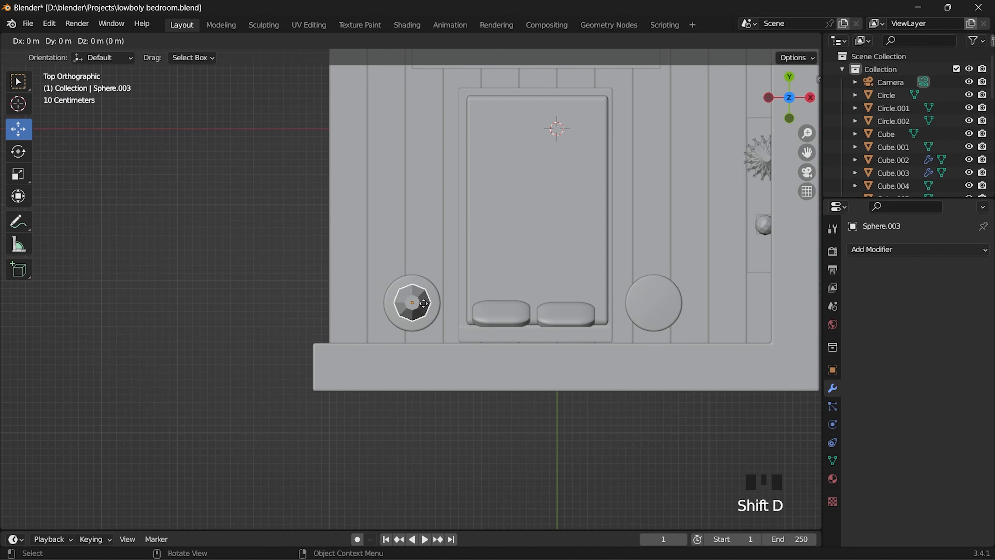
right_click(442, 298)
left_click_drag(463, 302, 707, 302)
middle_click_drag(565, 300, 671, 402)
scroll(533, 333, "down", 5)
middle_click_drag(533, 333, 589, 333, "shift")
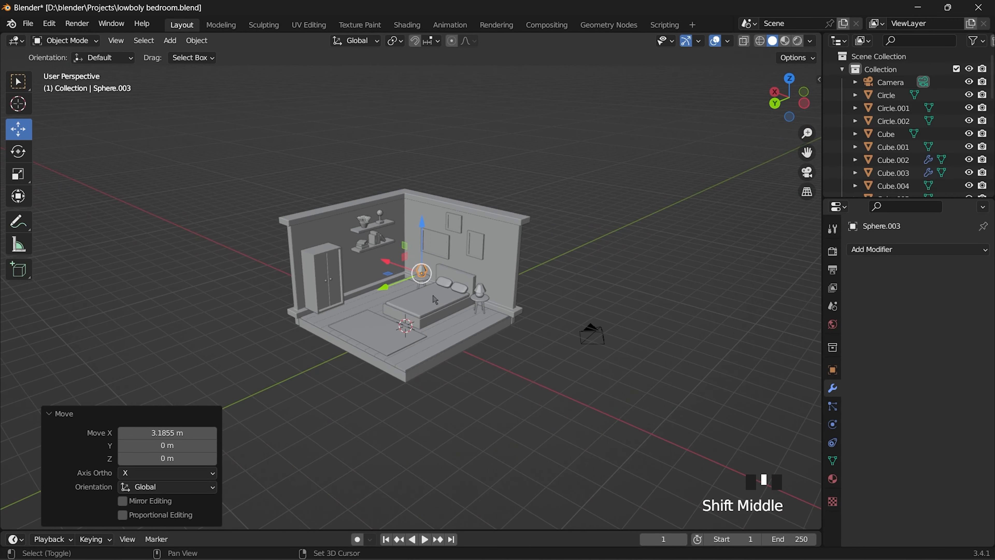
Add an eight-sided cylinder to the wardrobe's mesh and scale it by 0.059 for a leg.
scroll(484, 342, "up", 3)
left_click(235, 121)
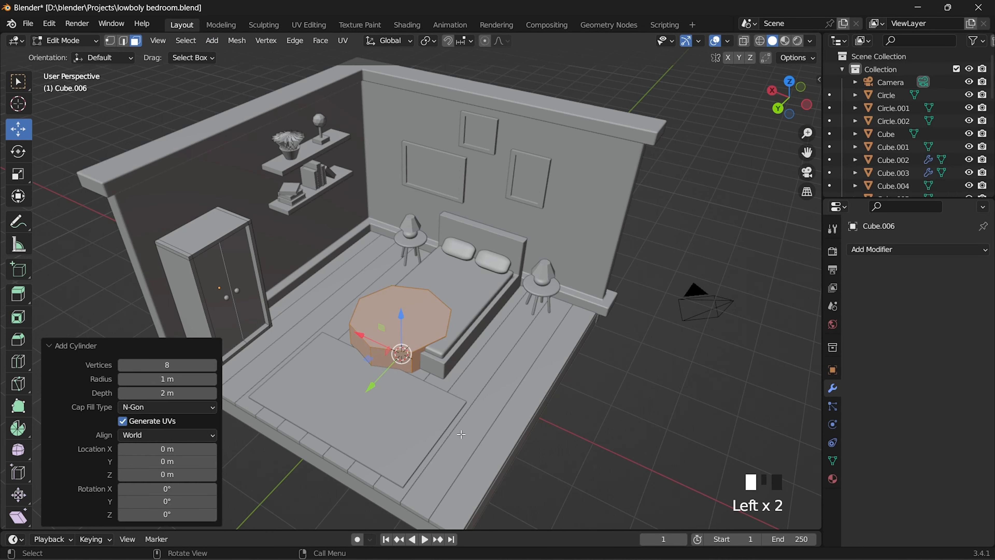
key("s")
left_click(404, 340)
key("g")
key("g")
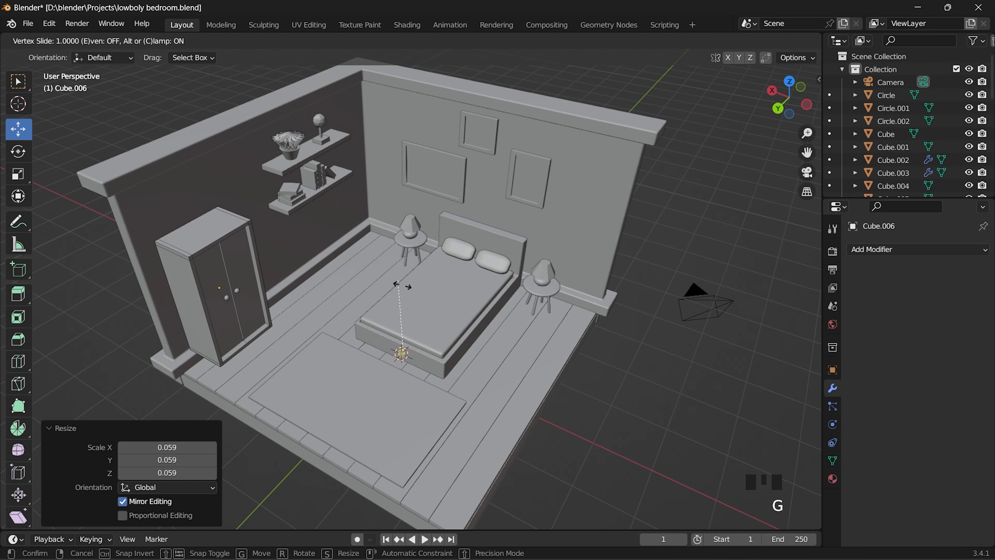
left_click(404, 328)
left_click(396, 307)
Adjust the small cylinder's height and move it along Y towards the wardrobe.
left_click_drag(401, 315, 400, 248)
scroll(399, 251, "up", 4)
middle_click_drag(431, 282, 378, 231)
left_click_drag(375, 209, 375, 268)
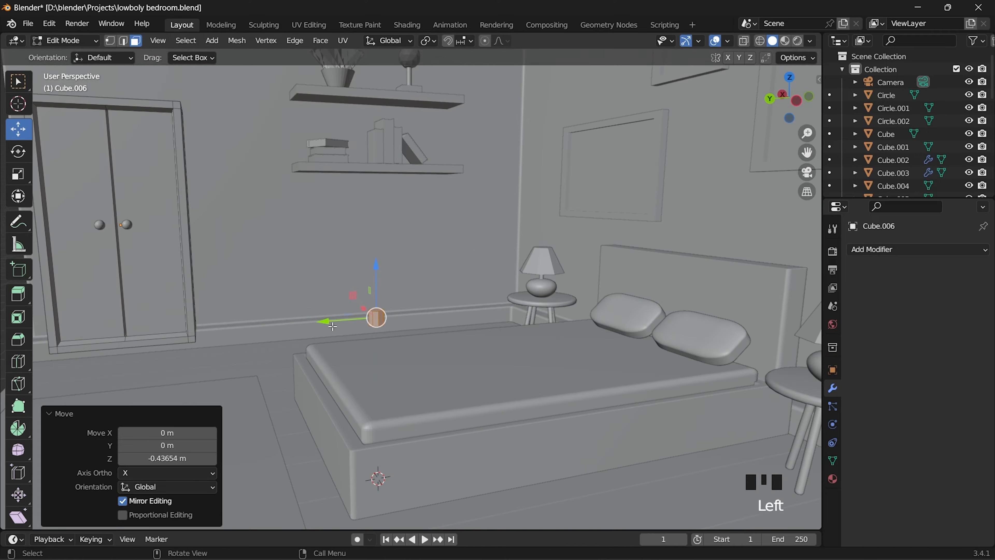
left_click_drag(323, 325, 145, 338)
Lower the small cylinder to the floor and bring it beneath the wardrobe, including a 0.18205 m move along X.
scroll(235, 325, "down", 6)
left_click_drag(415, 251, 414, 291)
left_click_drag(363, 342, 247, 344)
middle_click_drag(314, 306, 267, 306)
left_click_drag(262, 292, 262, 289)
left_click_drag(215, 345, 206, 345)
scroll(271, 366, "up", 3)
scroll(350, 358, "down", 3)
middle_click_drag(271, 366, 354, 342)
scroll(350, 359, "up", 3)
Enlarge the wardrobe leg uniformly and stretch it by 1.568 along Z.
key("s")
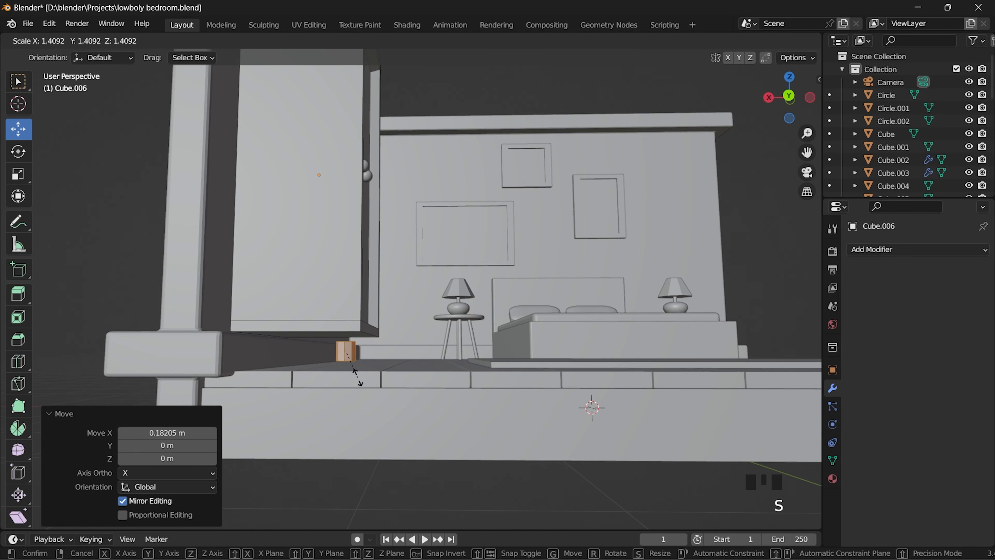
left_click(359, 379)
key("z")
key("s")
key("z")
left_click(405, 428)
Switch the viewport shading to wireframe.
scroll(429, 332, "down", 5)
key("z")
middle_click_drag(415, 255, 462, 293)
left_click(333, 332)
Place the leg inside the wardrobe's front corner from the top view, moving it -0.041119 m along X, and leave Edit Mode.
left_click(790, 92)
scroll(531, 220, "up", 5)
scroll(466, 355, "up", 2)
left_click(789, 98)
middle_click_drag(513, 266, 504, 289, "shift")
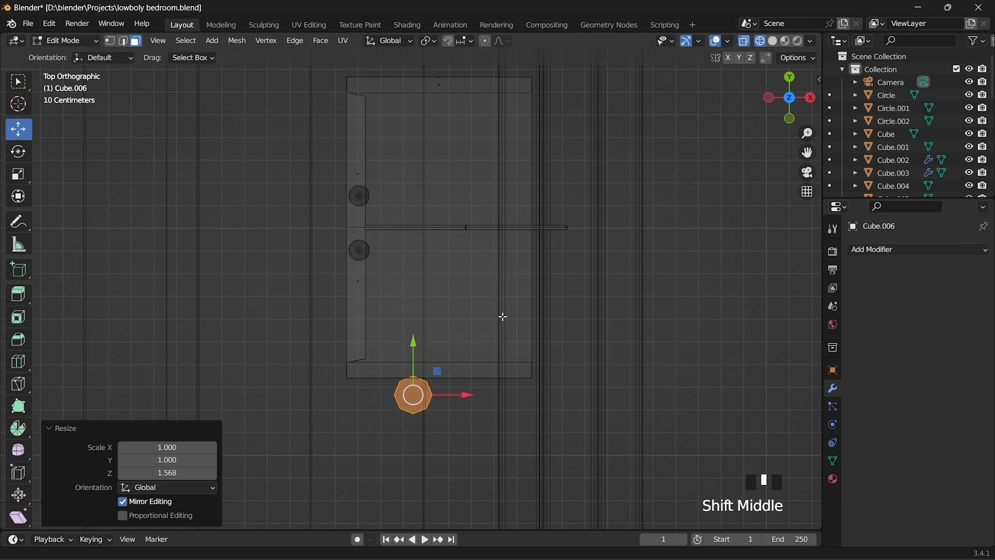
scroll(491, 304, "up", 2)
left_click_drag(419, 341, 419, 290)
mouse_move(451, 333)
left_mouse_down()
mouse_move(428, 333)
mouse_move(445, 333)
left_mouse_up()
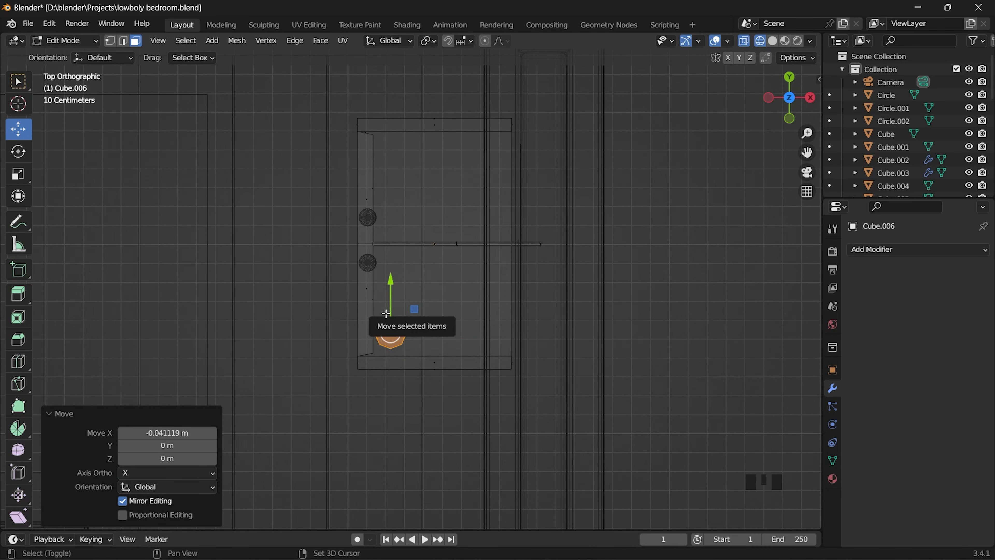
key("Tab")
Lower the flat block onto the foot end of the mattress and fine-tune its Bevel amount.
middle_click_drag(386, 314, 382, 212)
scroll(362, 133, "up", 3)
left_click_drag(366, 90, 380, 262)
middle_click_drag(380, 262, 488, 255)
left_click_drag(431, 282, 434, 280)
middle_click_drag(433, 280, 533, 322)
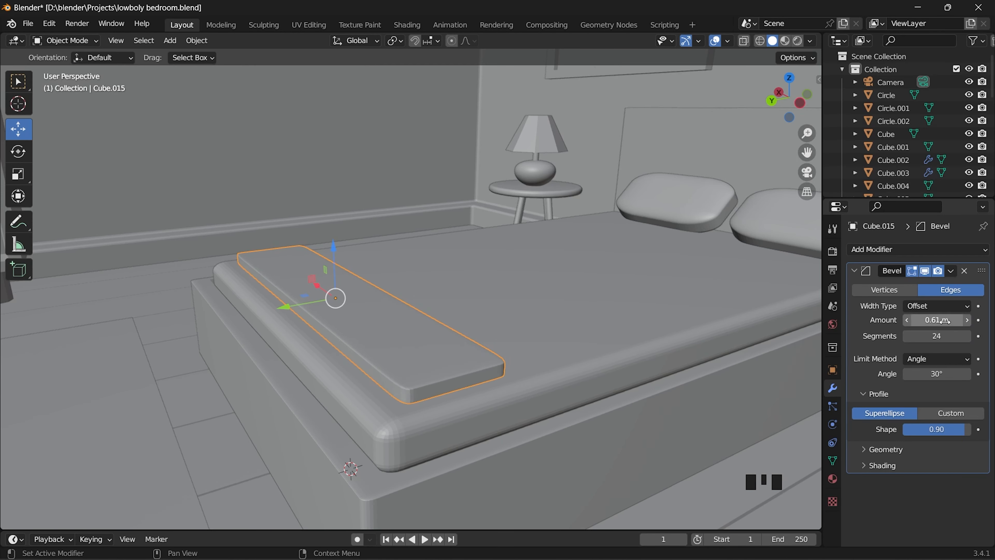
left_click_drag(945, 322, 938, 321)
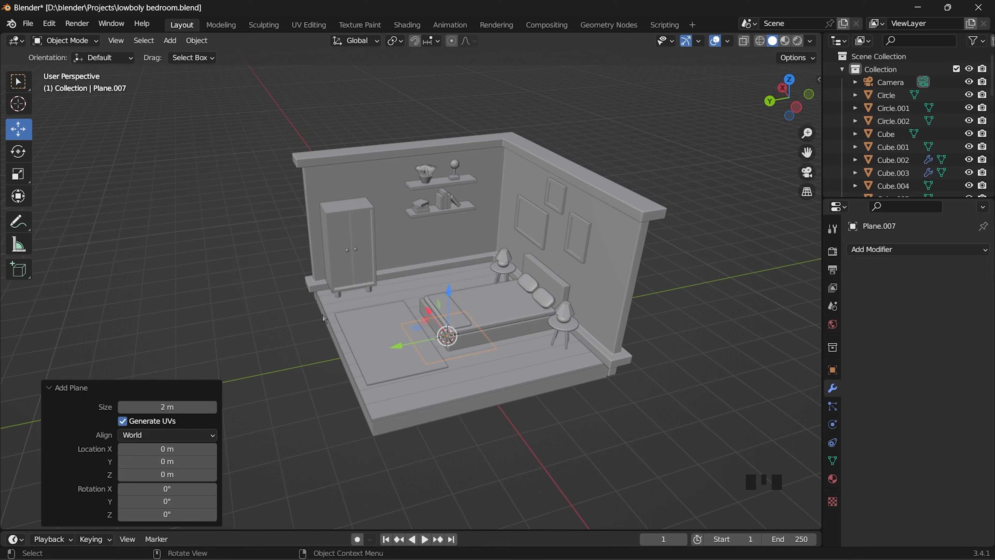
Scale the new plane up into a large ground surface surrounding the room.
middle_click_drag(325, 318, 411, 374)
key("s")
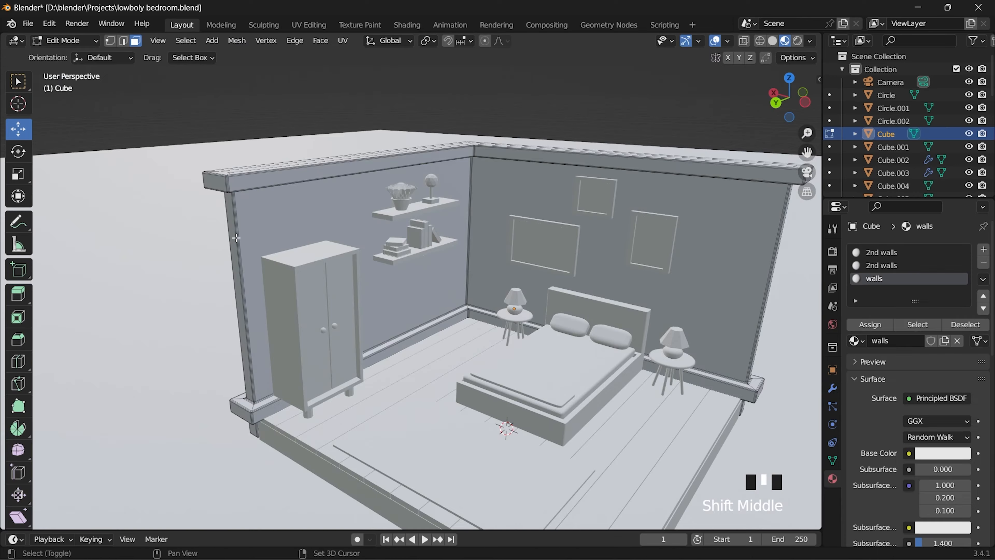
Select the inner wall face behind the wardrobe and shelves with its narrow edge faces, and assign the walls material.
left_click_drag(255, 242, 254, 244, "shift")
middle_click_drag(237, 251, 328, 255, "shift")
left_click(315, 260, "shift")
left_click(290, 250, "shift")
middle_click_drag(399, 276, 627, 277, "shift")
scroll(627, 278, "up", 8)
left_click(681, 208)
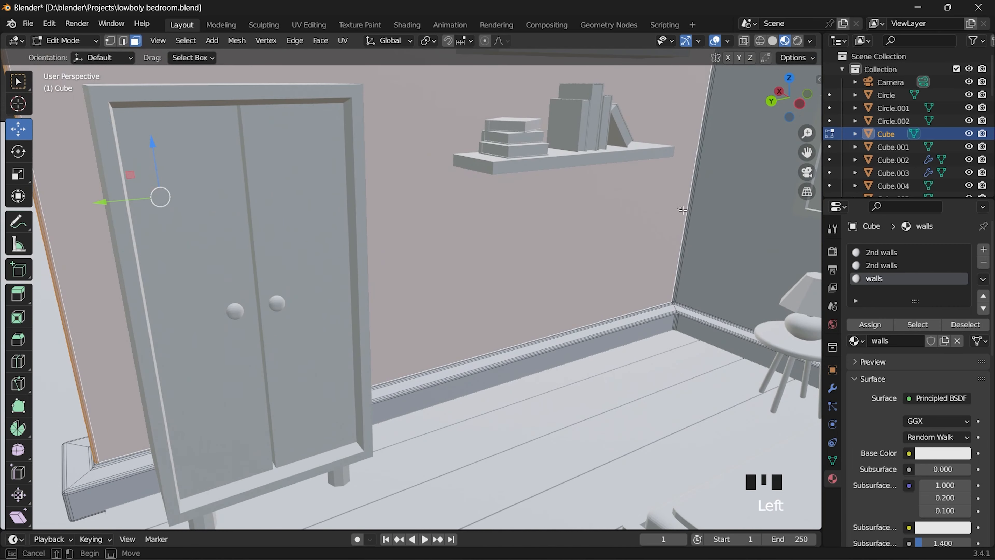
left_click_drag(686, 229, 670, 298)
scroll(669, 299, "down", 10)
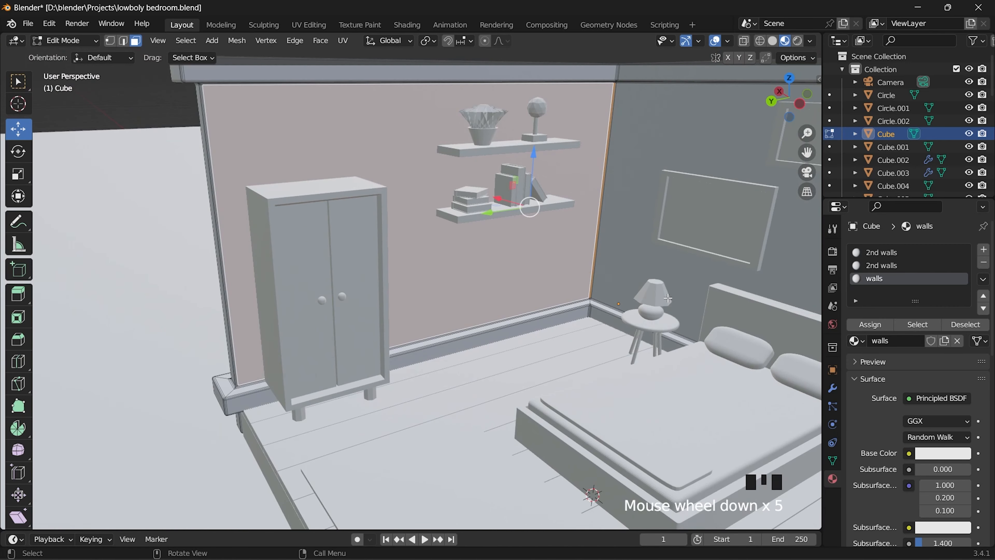
middle_click_drag(670, 297, 690, 301)
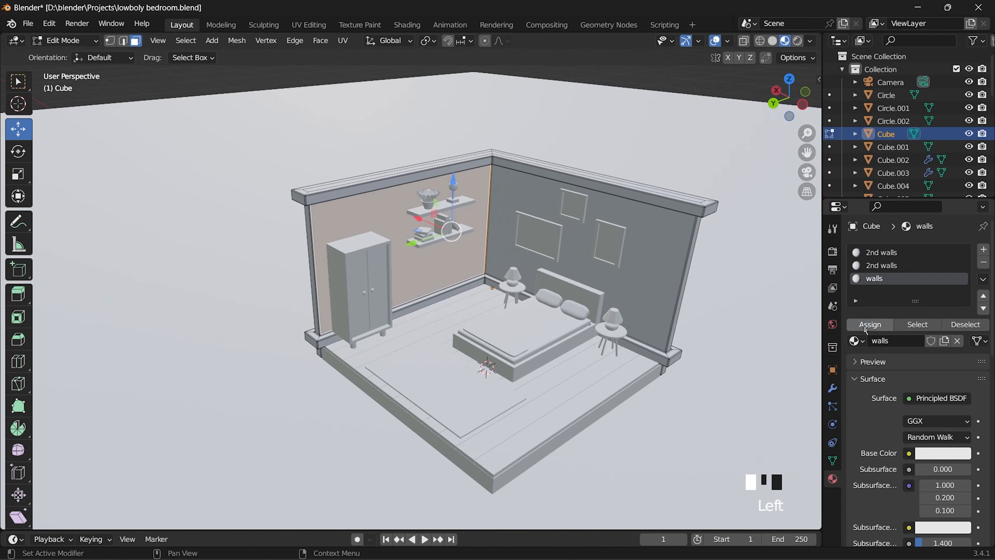
Set the walls material's base colour to purple with hue 0.826, saturation 0.726 and value 0.800.
scroll(509, 314, "down", 2)
middle_click_drag(510, 314, 666, 266)
left_click(691, 255)
scroll(691, 255, "up", 4)
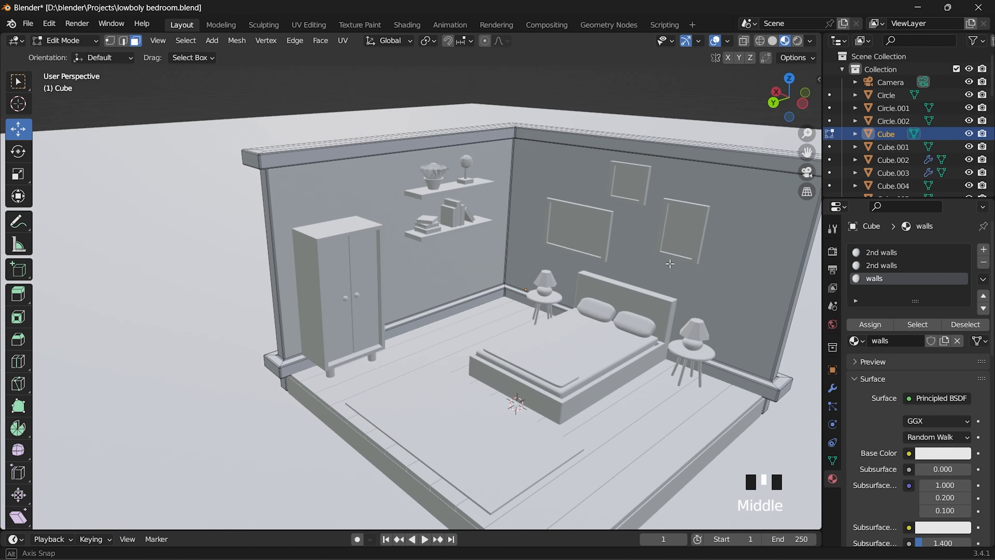
scroll(659, 272, "down", 2)
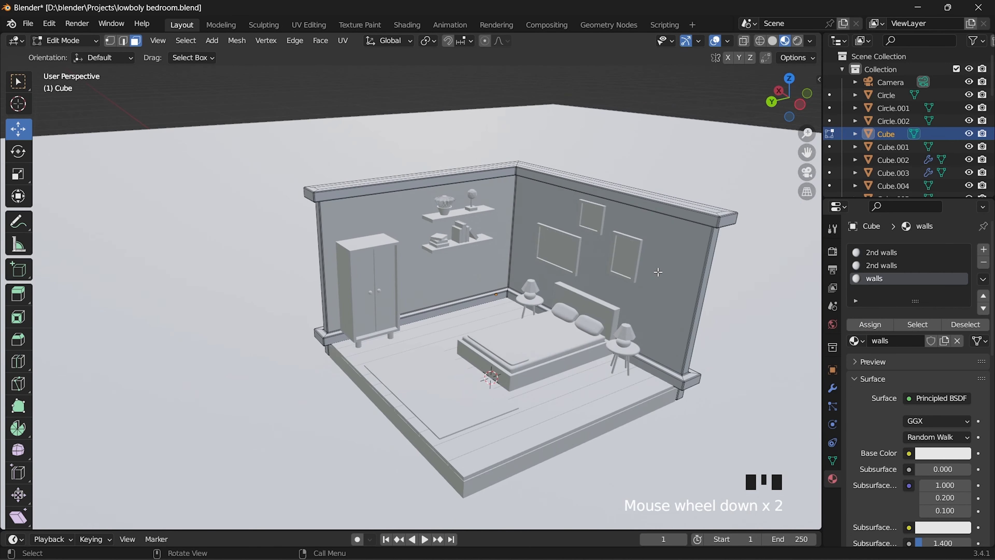
left_click(934, 456)
mouse_move(905, 318)
left_mouse_down()
mouse_move(905, 344)
mouse_move(935, 304)
mouse_move(893, 321)
mouse_move(923, 325)
left_mouse_up()
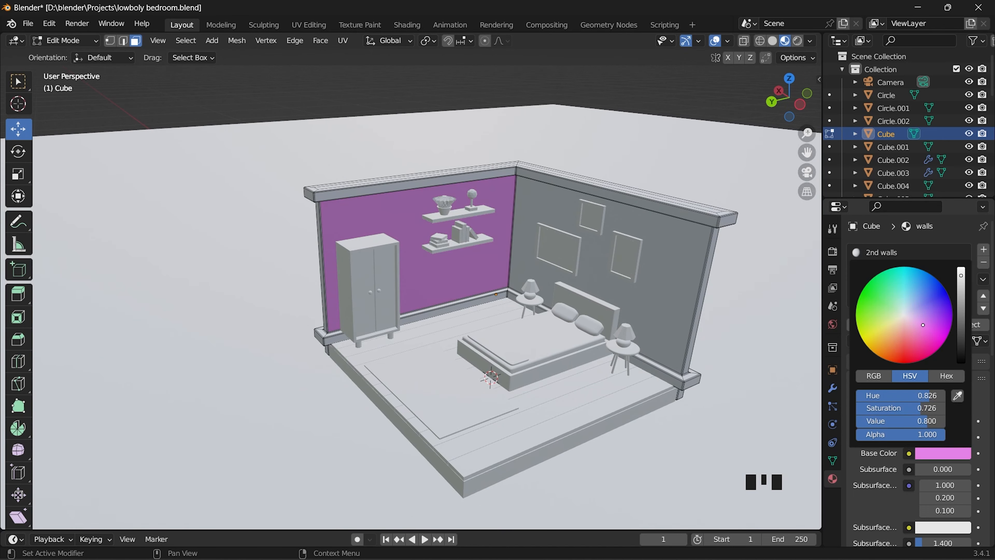
Include the narrow end face in the selection of the wall behind the bed and give these faces the wall3 material.
middle_click_drag(612, 337, 660, 343)
left_click(615, 359, "shift")
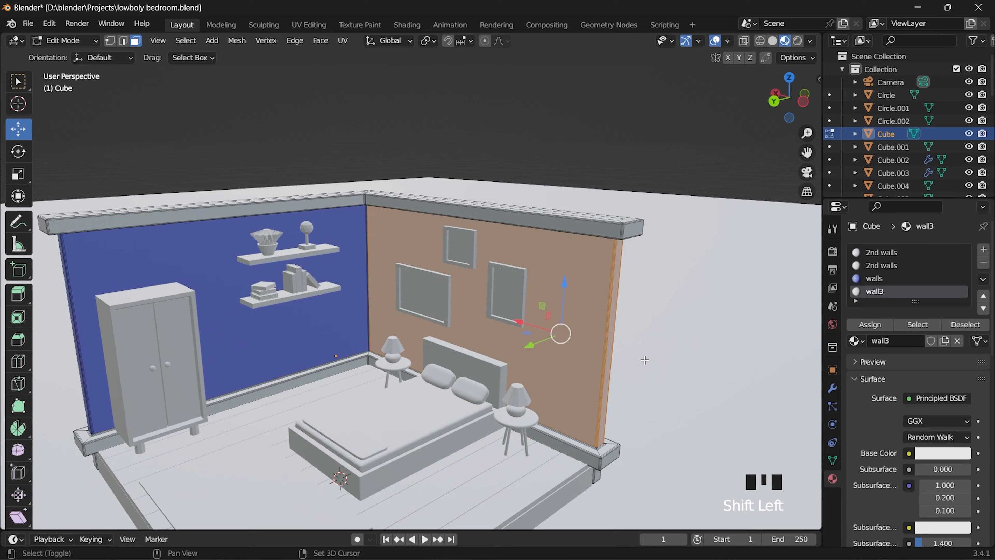
middle_click_drag(645, 360, 362, 325)
scroll(474, 362, "up", 11)
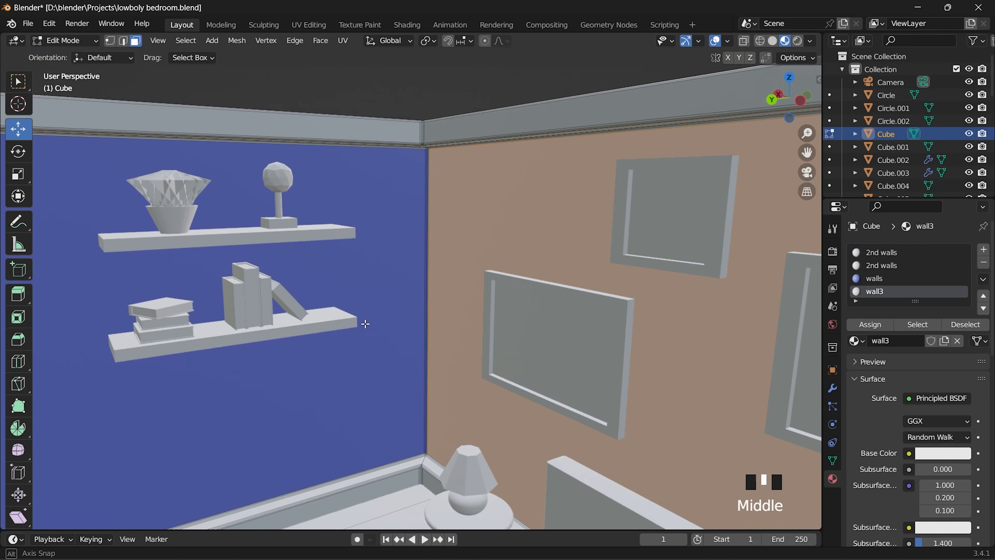
scroll(458, 371, "up", 12)
scroll(477, 432, "down", 20)
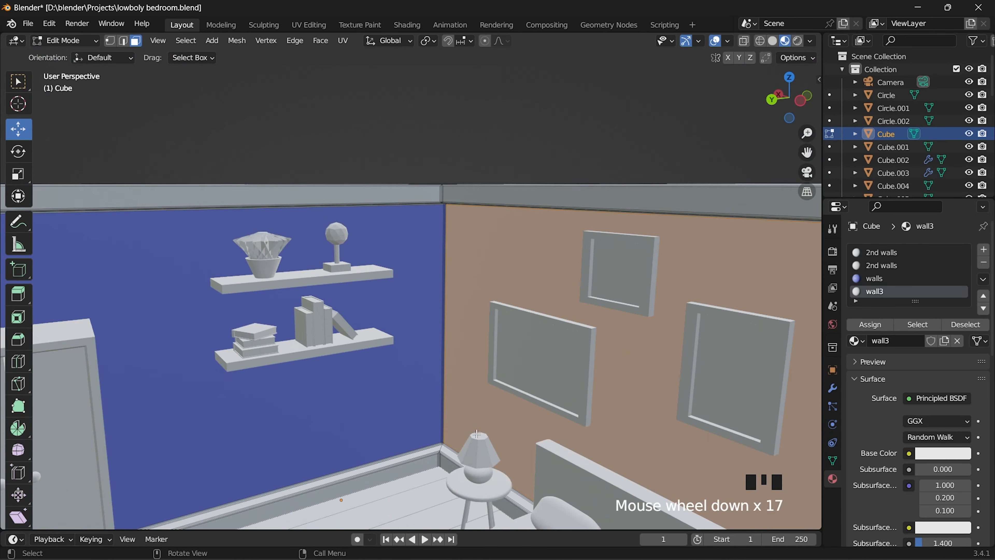
Try several base colours for the wall3 material and settle on a muted orange-yellow.
left_click(943, 454)
left_click(923, 328)
left_click(923, 328)
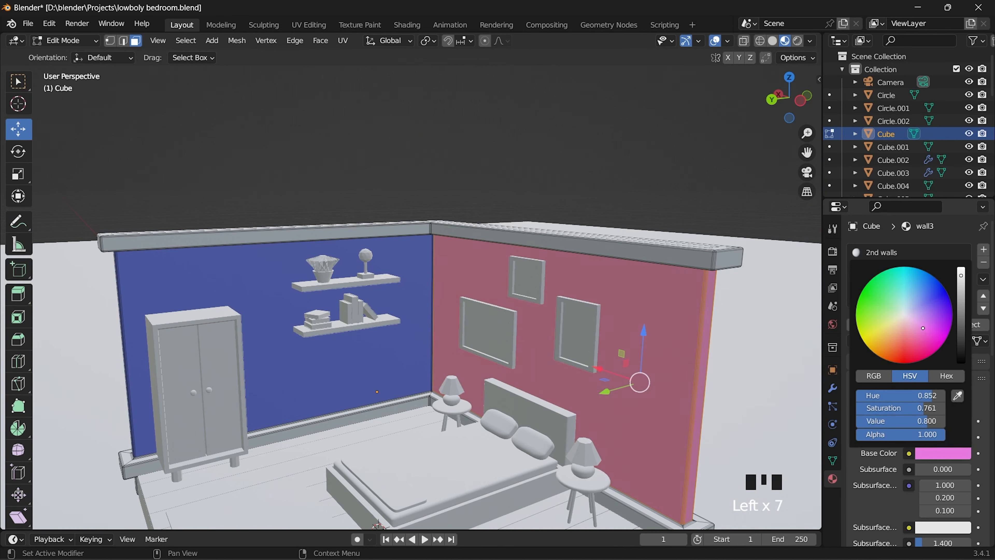
left_click_drag(921, 336, 912, 312)
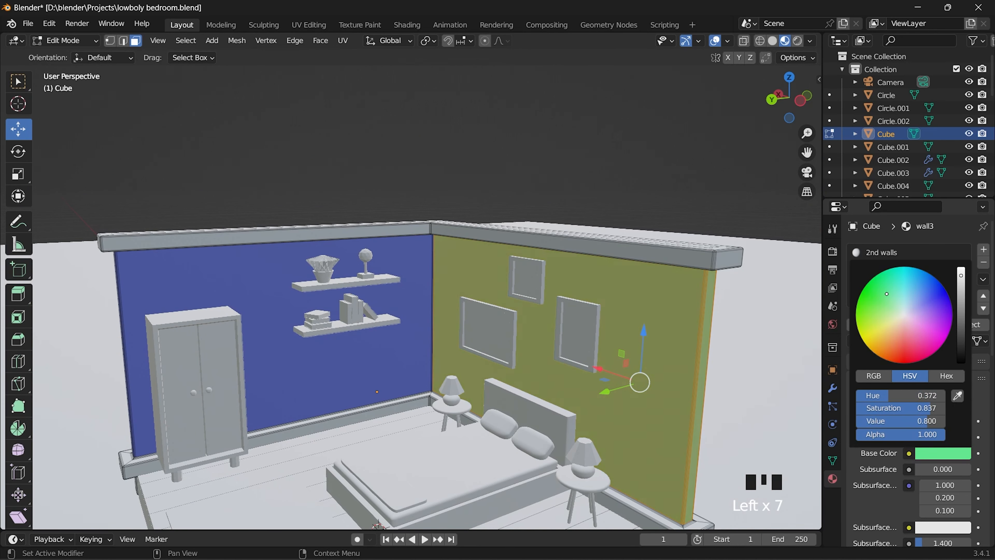
left_click_drag(912, 293, 918, 303)
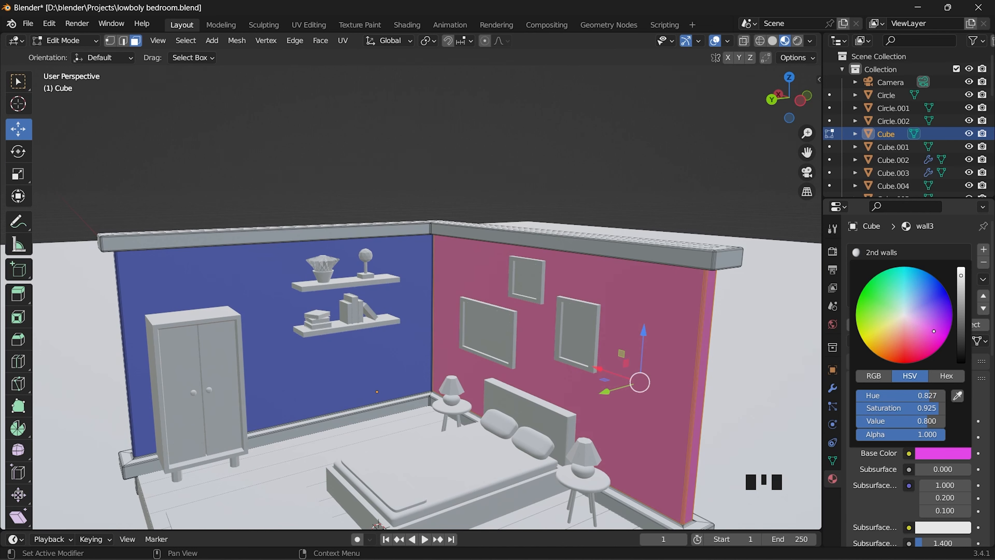
left_click_drag(927, 329, 894, 338)
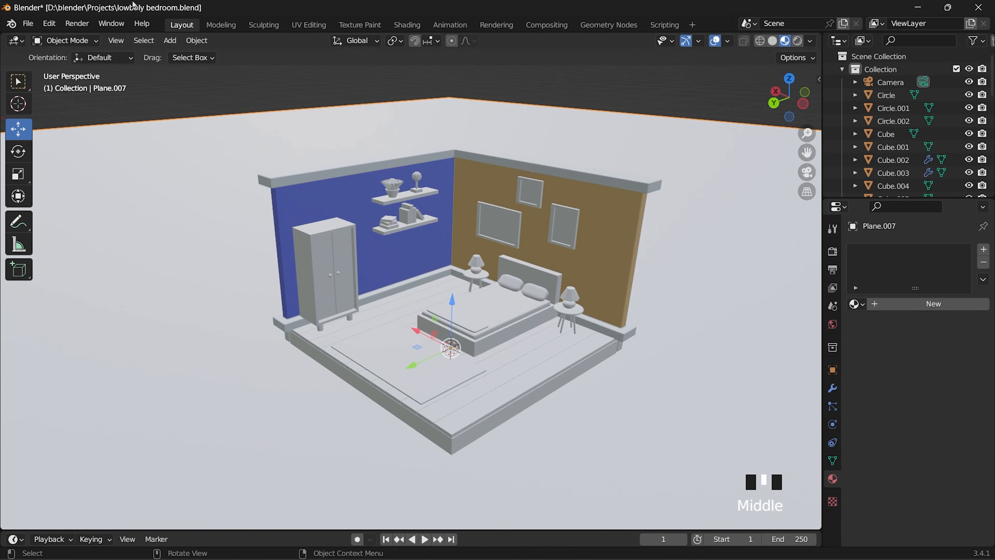
Add an area light and raise it vertically to just above the tops of the bedroom walls.
left_click(171, 41)
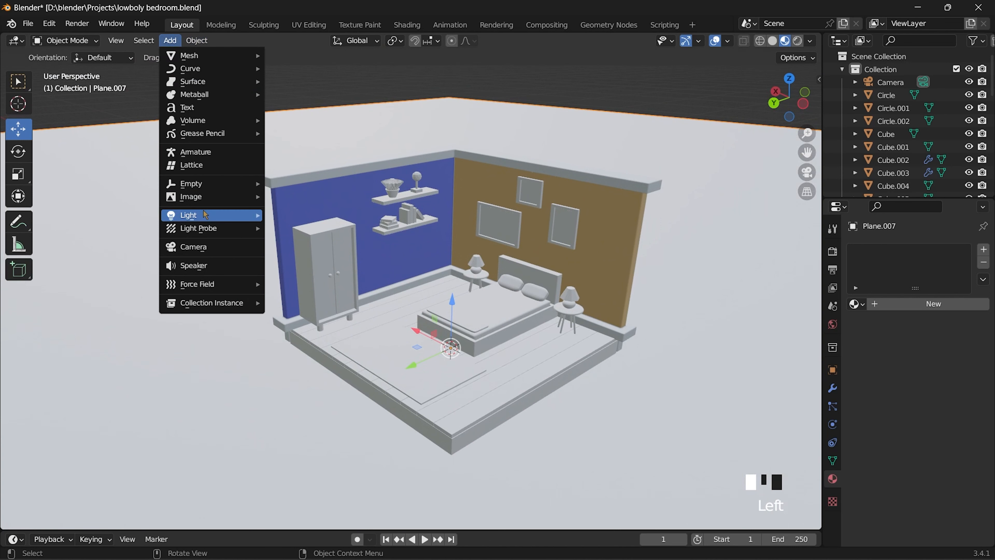
mouse_move(207, 219)
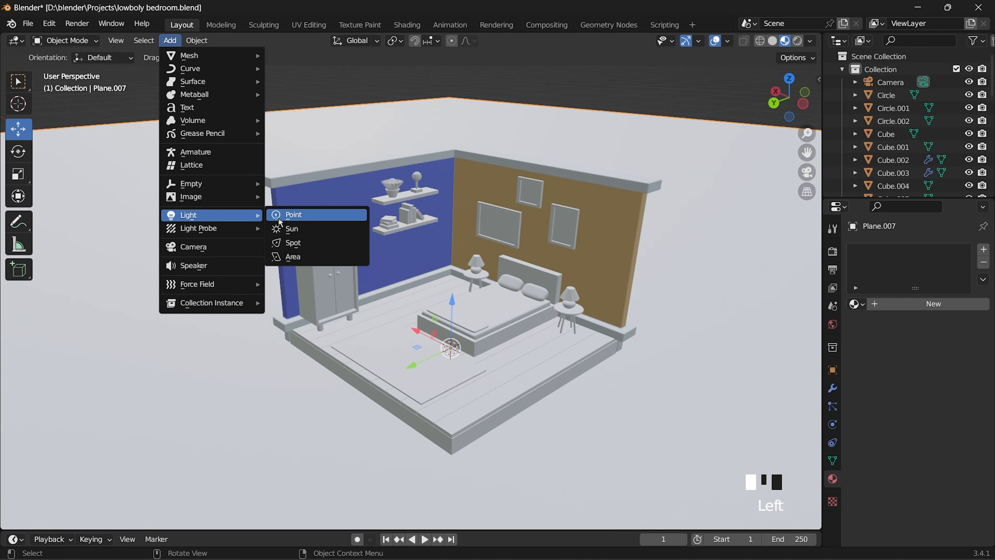
left_click(296, 257)
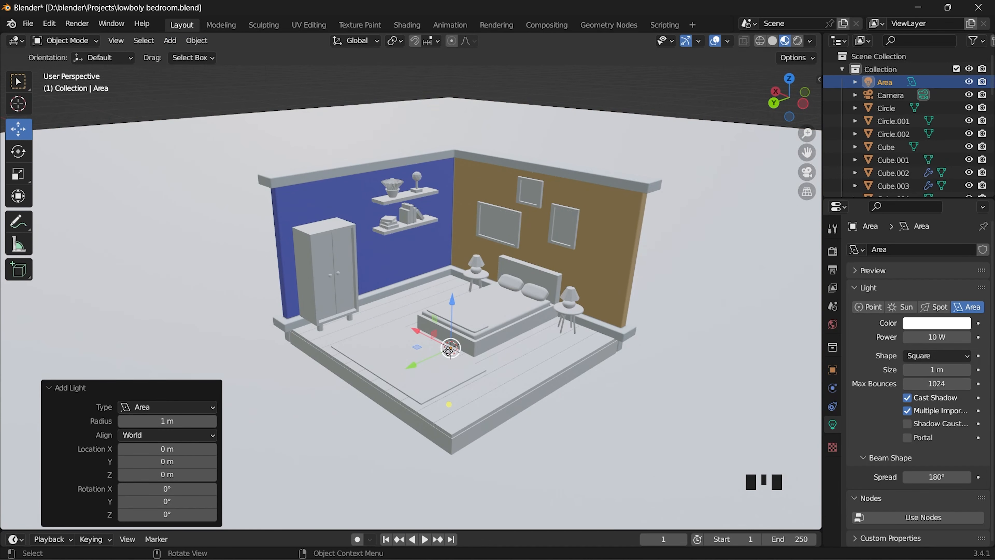
left_click_drag(448, 317, 458, 265)
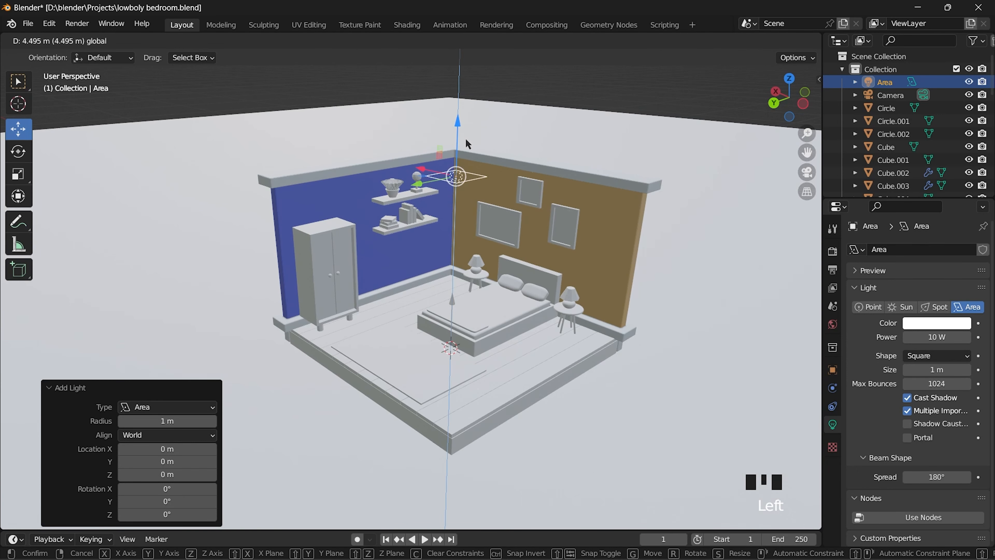
mouse_move(468, 145)
left_mouse_down()
mouse_move(474, 175)
mouse_move(476, 143)
left_mouse_up()
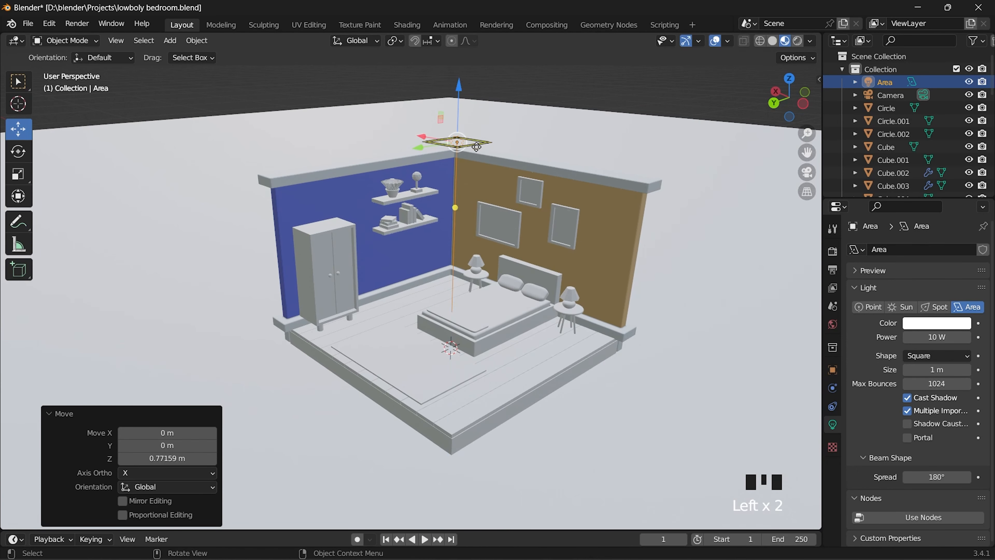
Scale the area light up by about 6.194 so that it spans the whole room.
key("s")
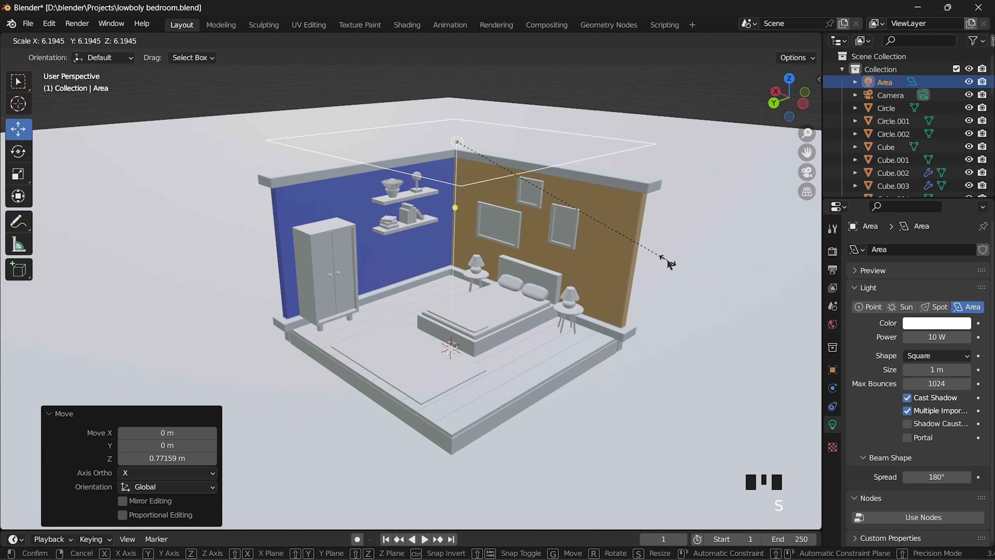
left_click(667, 260)
middle_click_drag(612, 238, 568, 239)
scroll(620, 322, "down", 4)
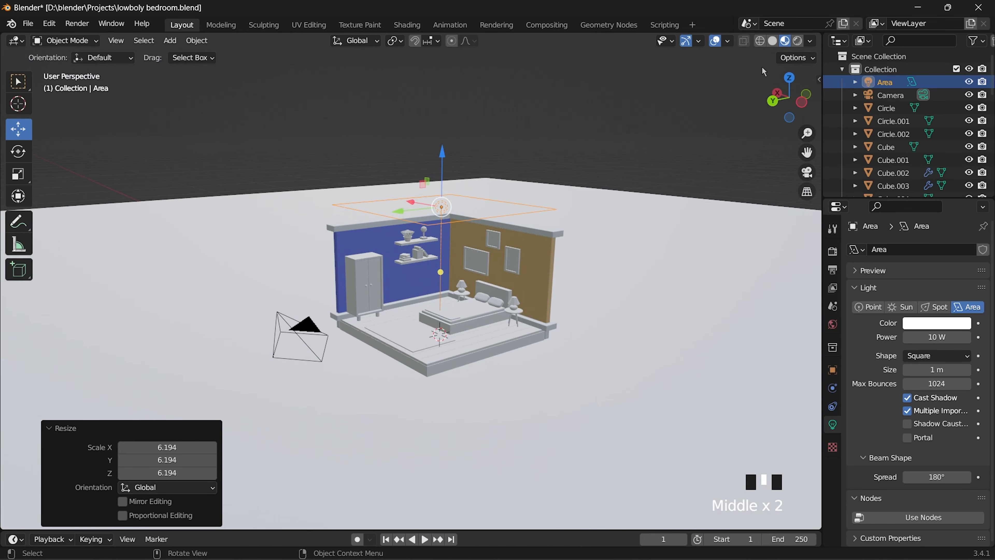
Switch the viewport to rendered shading to preview the lit room.
left_click(798, 41)
scroll(559, 272, "up", 4)
mouse_move(584, 332)
middle_mouse_down()
mouse_move(595, 351)
mouse_move(572, 345)
middle_mouse_up()
scroll(589, 338, "down", 1)
Set the area light's power to 250 W.
left_click_drag(937, 337, 958, 337)
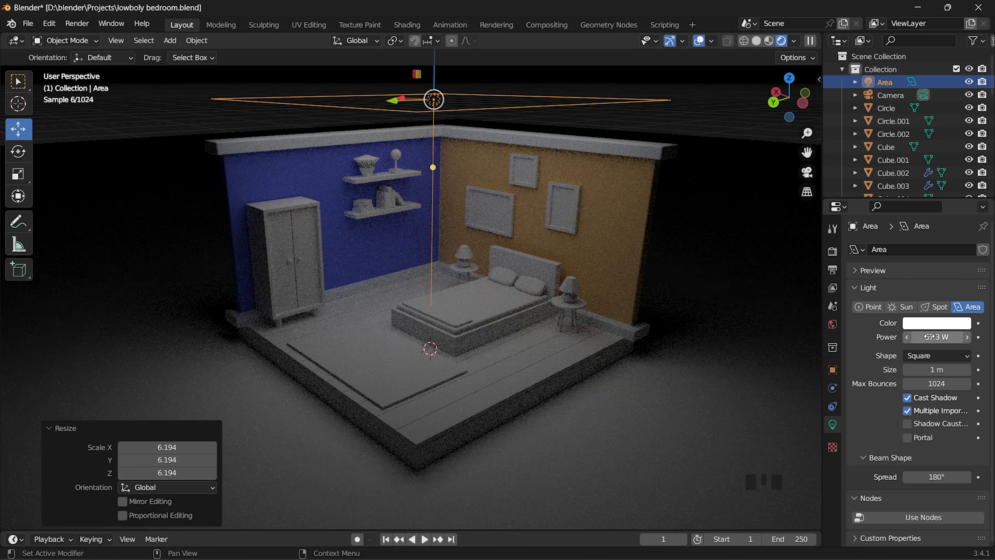
left_click(968, 337)
left_click(968, 338)
left_click(967, 339)
left_click(967, 339)
left_click(966, 339)
left_click_drag(967, 339, 994, 338)
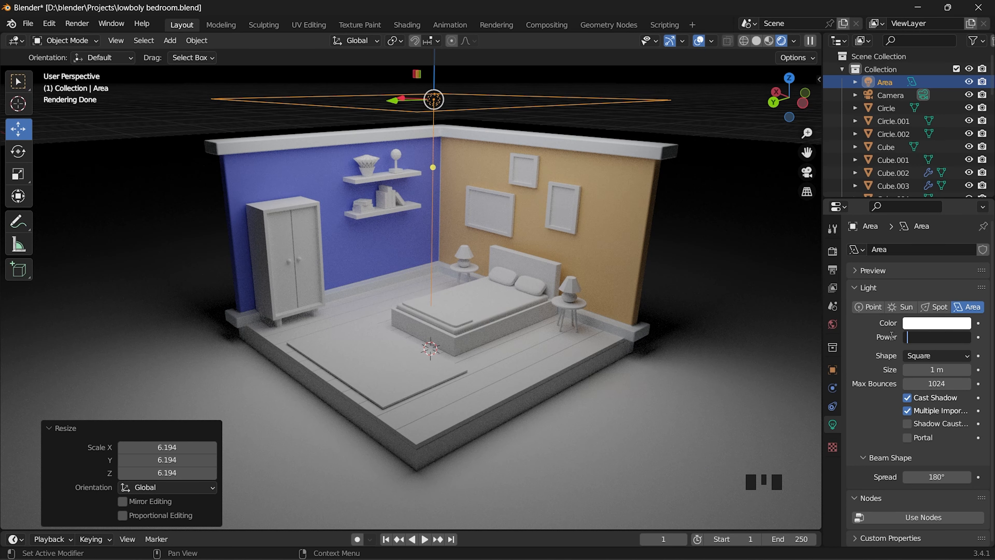
type("0")
key("Return")
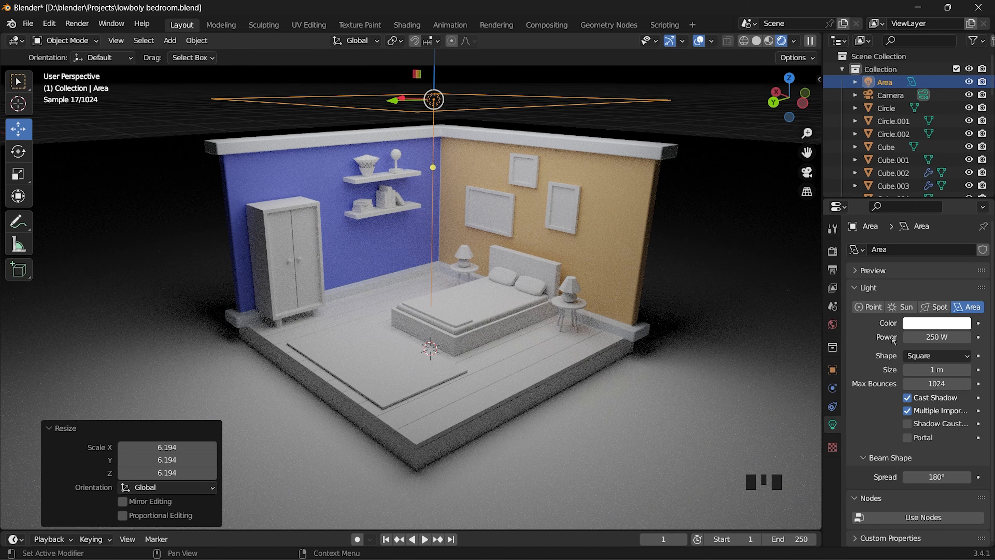
Adjust the world background strength in small increments to brighten the dark surroundings of the room.
left_click(833, 324)
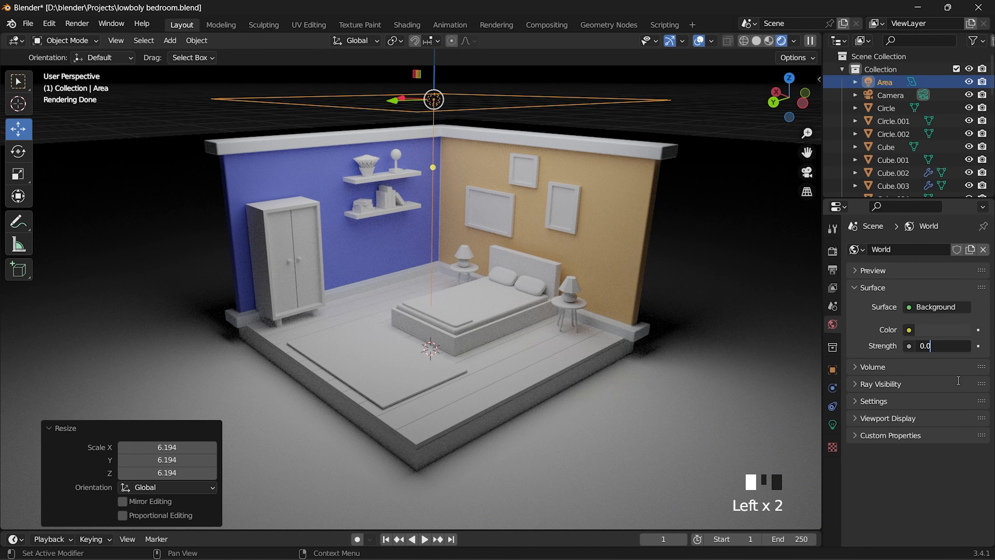
left_click(959, 380)
left_click(971, 348)
left_click(971, 348)
left_click(971, 348)
left_click(970, 348)
left_click(971, 348)
left_click(971, 349)
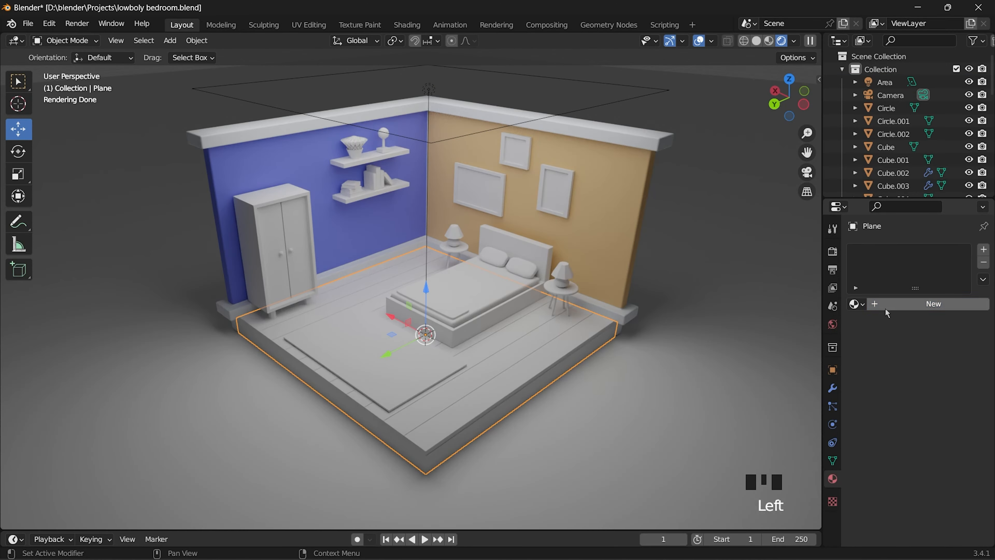
Give the floor's base slab a new material with a near-black base colour.
left_click(885, 308)
left_click(944, 416)
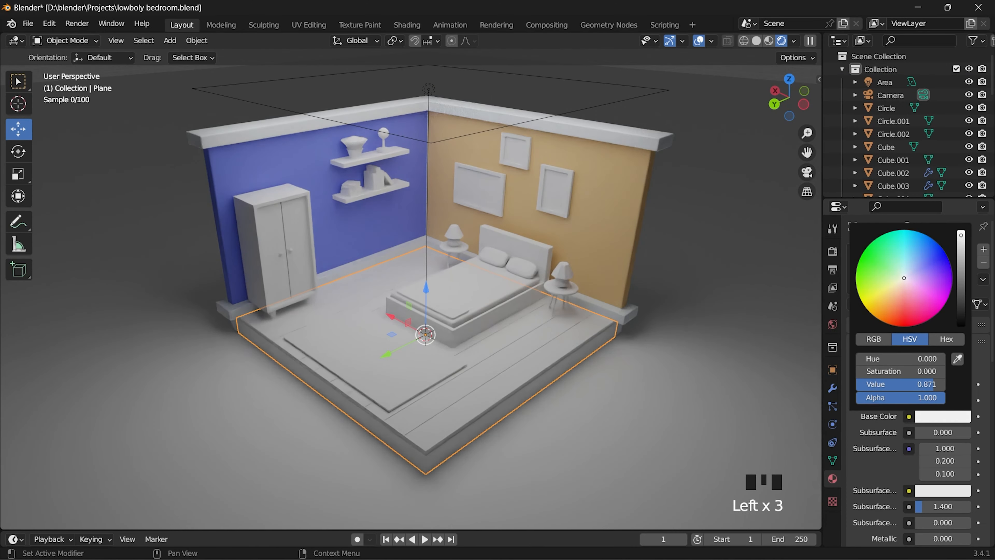
left_click_drag(961, 235, 961, 325)
left_click(485, 429)
Give the floorboards a new material with a dark reddish-brown base colour.
left_click(486, 400)
left_click(874, 306)
left_click(943, 416)
left_click_drag(915, 298, 891, 312)
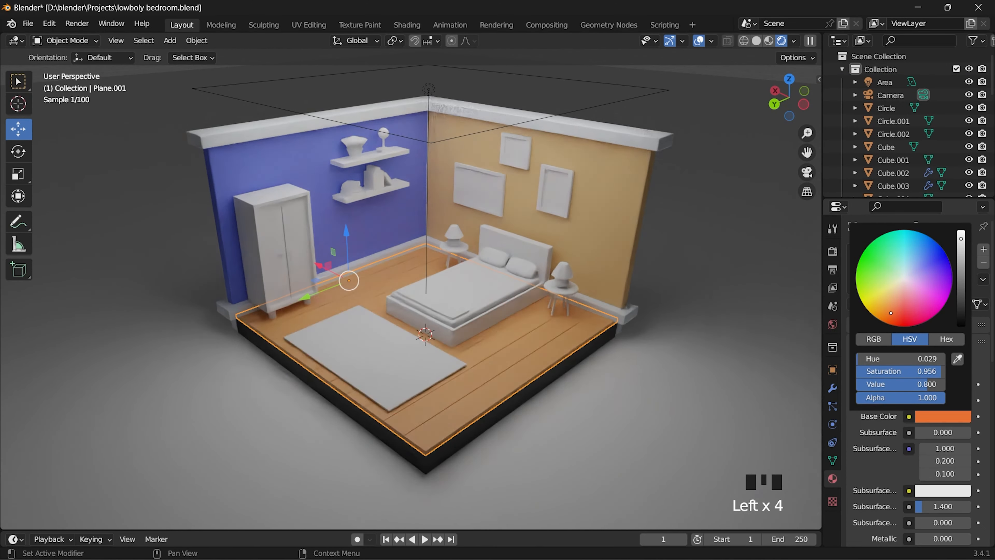
mouse_move(961, 240)
left_mouse_down()
mouse_move(962, 302)
mouse_move(961, 255)
left_mouse_up()
scroll(963, 267, "up", 2)
left_click(944, 419)
Lower the floorboard material's roughness to make the floor glossier.
scroll(888, 422, "down", 5)
left_click(943, 442)
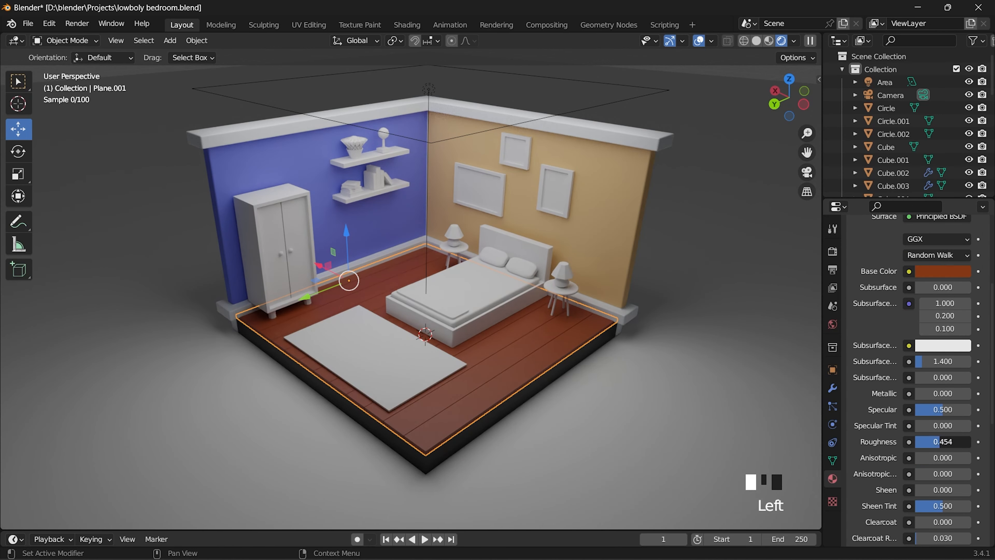
left_click_drag(943, 441, 917, 441)
scroll(664, 390, "up", 2)
middle_click_drag(665, 390, 681, 424)
scroll(677, 414, "down", 2)
left_click(678, 416)
Give the rug on the floor a new material with a muted yellow base colour.
left_click(388, 372)
left_click(883, 303)
left_click(943, 417)
left_click_drag(931, 261, 885, 296)
Give the bed frame with its headboard a new material with a near-black base colour.
left_click(504, 340)
left_click(858, 305)
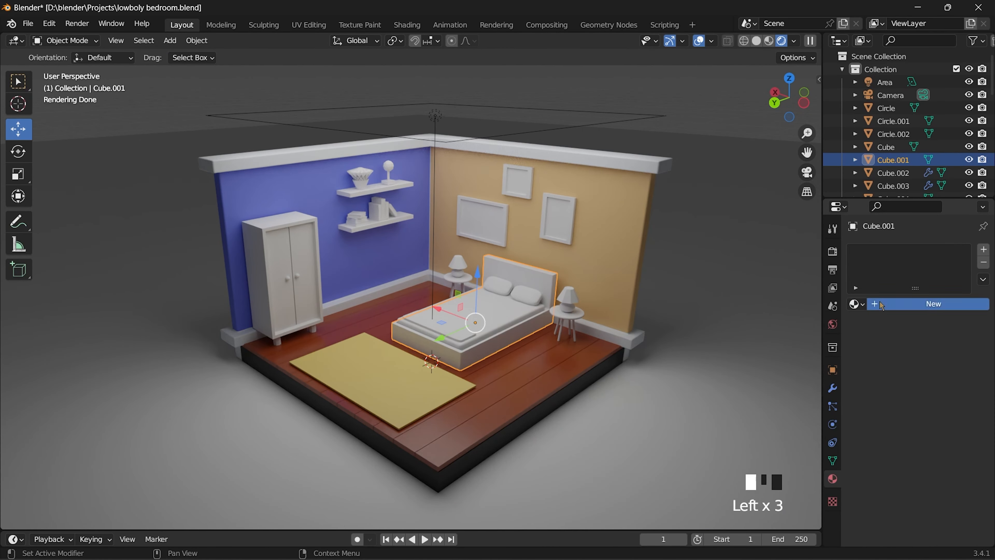
left_click(922, 304)
scroll(929, 385, "down", 4)
left_click(935, 335)
left_click_drag(961, 180, 961, 213)
scroll(663, 373, "up", 2)
left_click(747, 366)
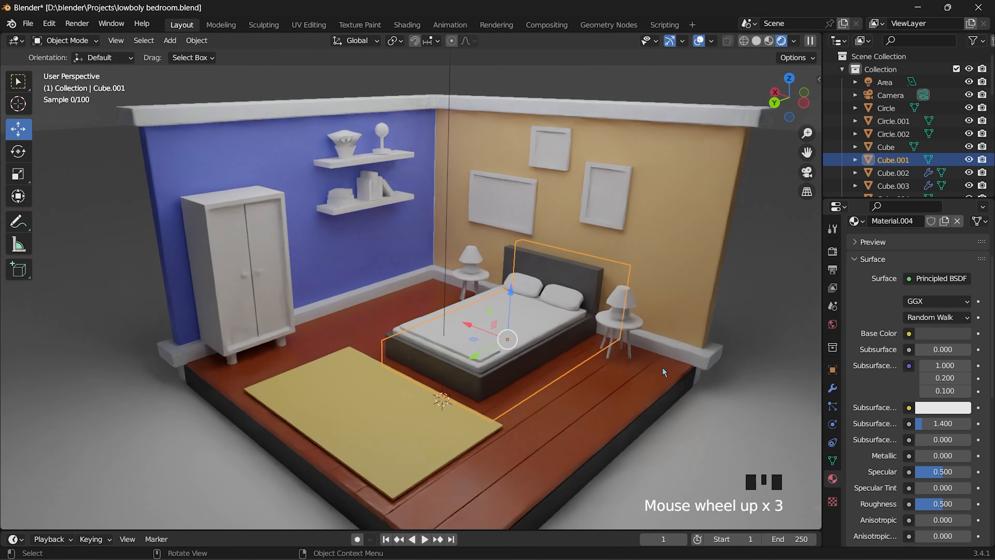
middle_click_drag(747, 366, 739, 359)
left_click(577, 369)
Change the base colour of the wall behind the wardrobe to a pale cream yellow.
scroll(924, 496, "down", 4)
left_click(944, 456)
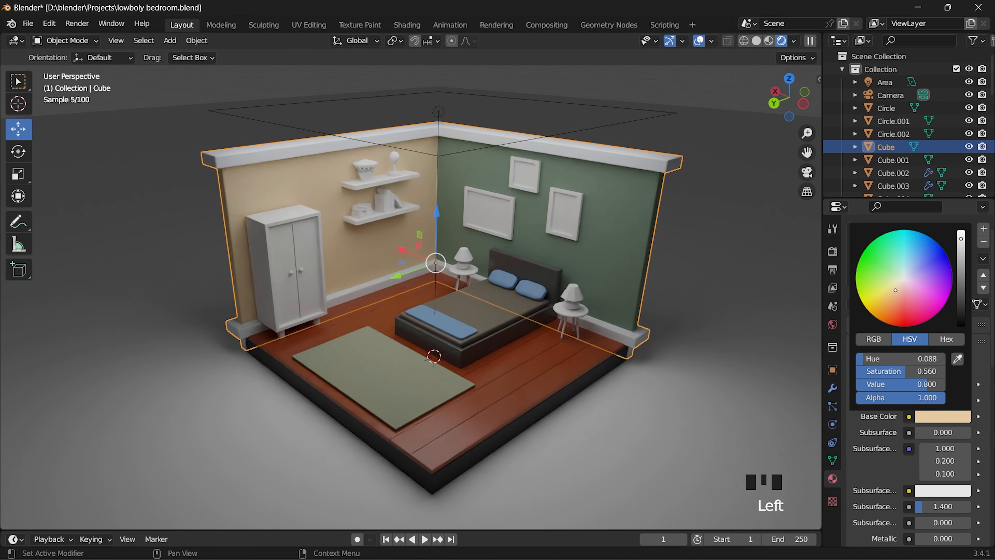
scroll(744, 333, "down", 3)
left_click(719, 330)
Give the wardrobe a new material with a brown base colour of hue 0.049, saturation 0.944 and value 0.237.
scroll(446, 341, "up", 3)
left_click(228, 297)
left_click(934, 304)
left_click(932, 417)
left_click_drag(920, 302, 886, 310)
left_click_drag(961, 239, 961, 277)
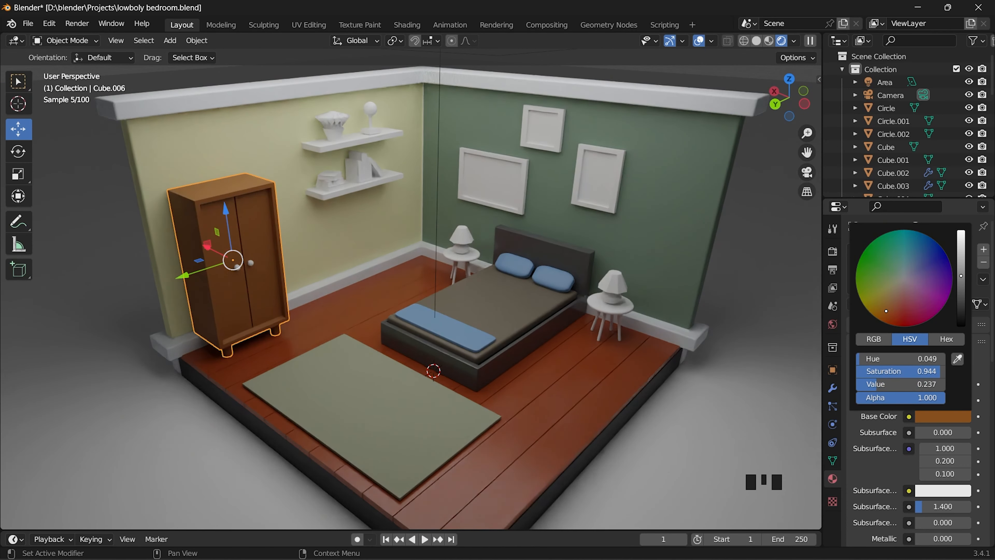
middle_click_drag(741, 400, 747, 392)
left_click(746, 392)
scroll(208, 384, "up", 4)
scroll(251, 339, "down", 5)
Set the wardrobe material's Metallic value to 1.000.
left_click(252, 336)
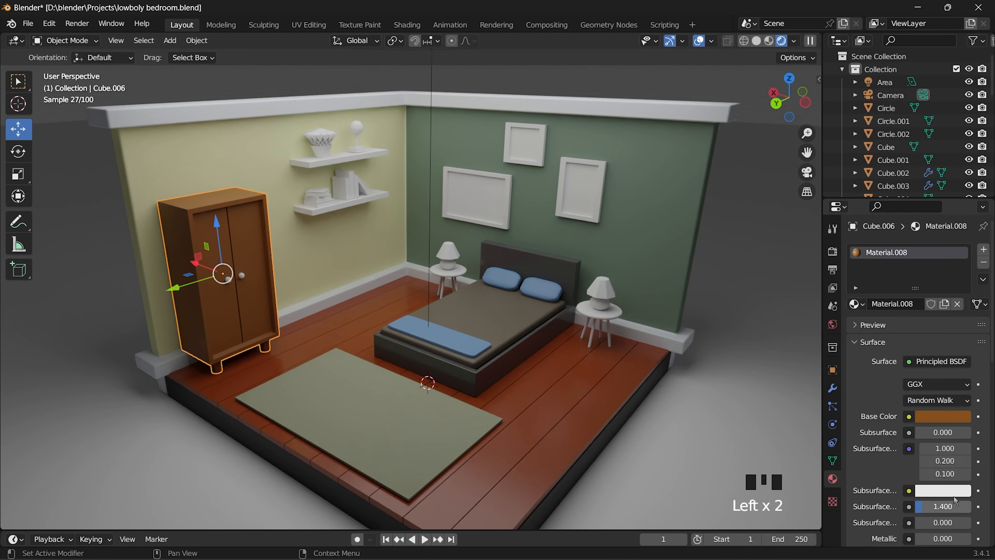
scroll(956, 490, "down", 7)
left_click_drag(935, 393, 990, 394)
middle_click_drag(482, 451, 498, 465)
left_click(709, 453)
middle_click_drag(709, 454, 655, 436)
scroll(648, 432, "down", 5)
scroll(510, 384, "up", 3)
Recolour the wardrobe material dark red and set its specular tint to 0.211 and roughness to 0.335.
left_click(292, 306)
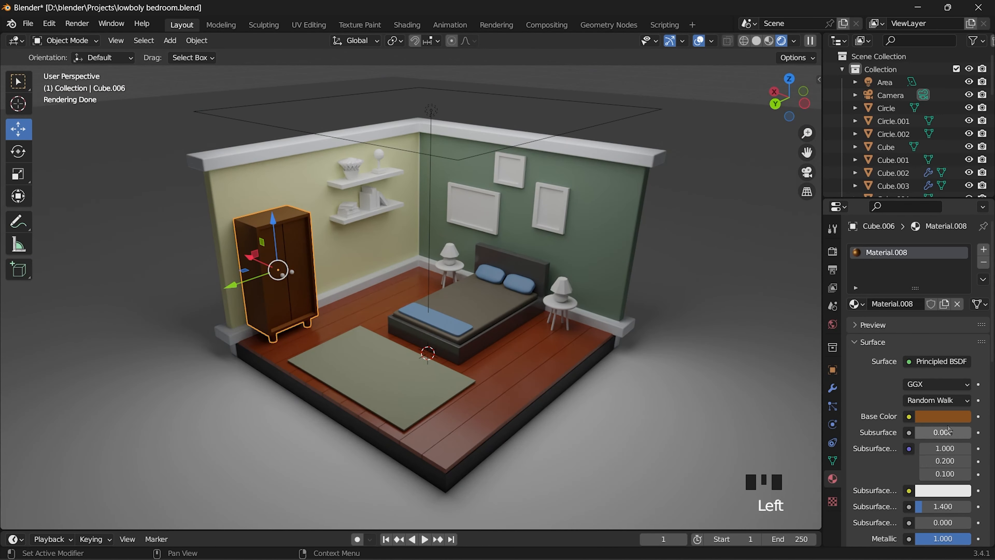
left_click(945, 416)
left_click(402, 388)
scroll(489, 441, "up", 2)
scroll(547, 444, "down", 3)
left_click(278, 282)
left_click_drag(943, 509, 926, 508)
scroll(493, 481, "up", 9)
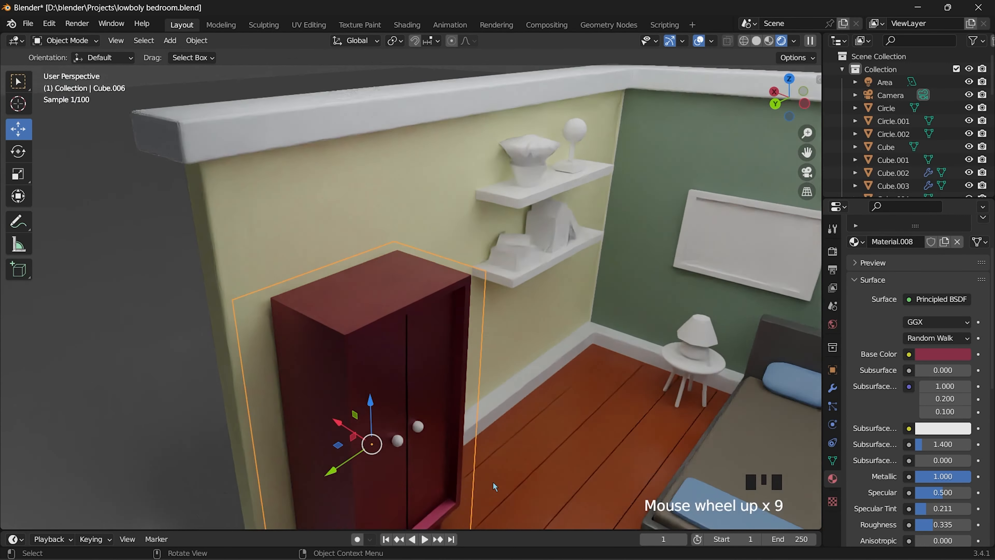
scroll(493, 481, "down", 9)
middle_click_drag(604, 483, 618, 436, "shift")
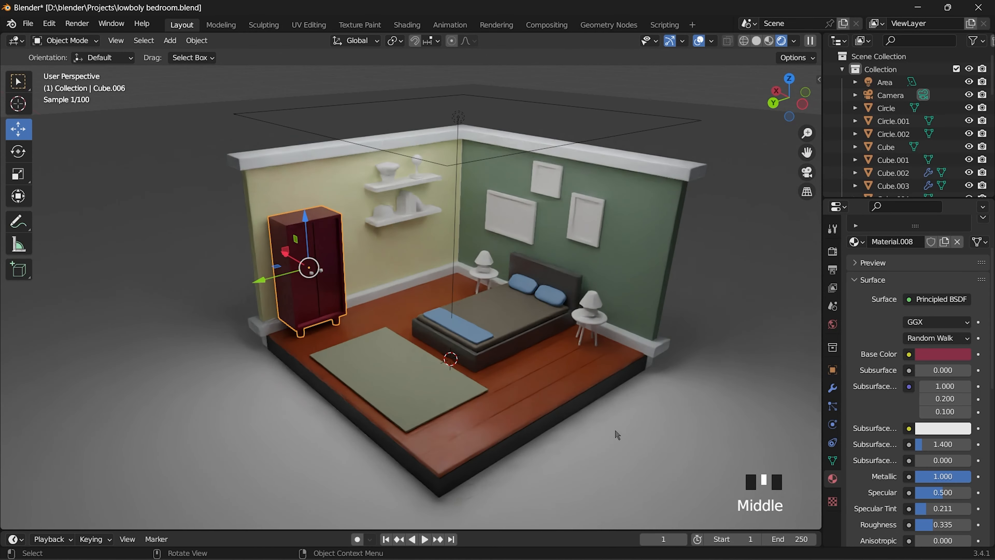
Set the near bedside table's material to a reddish-brown base colour with hue 0.021, saturation 0.865 and value 0.480.
left_click(711, 309)
left_click(712, 309)
left_click_drag(959, 240, 960, 263)
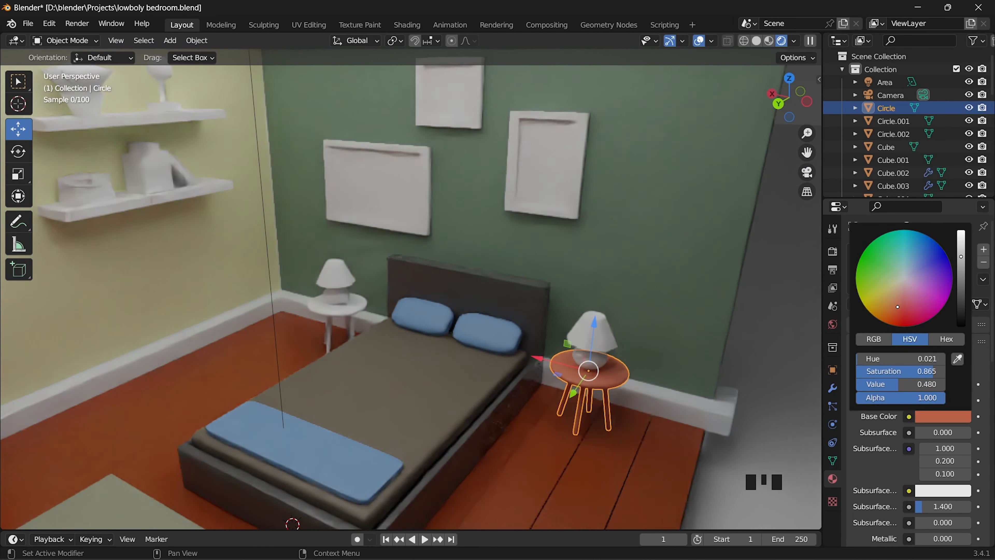
Fine-tune the bedside table's base colour, and select the other bedside table to choose from the existing materials.
scroll(932, 439, "down", 5)
scroll(933, 439, "down", 2)
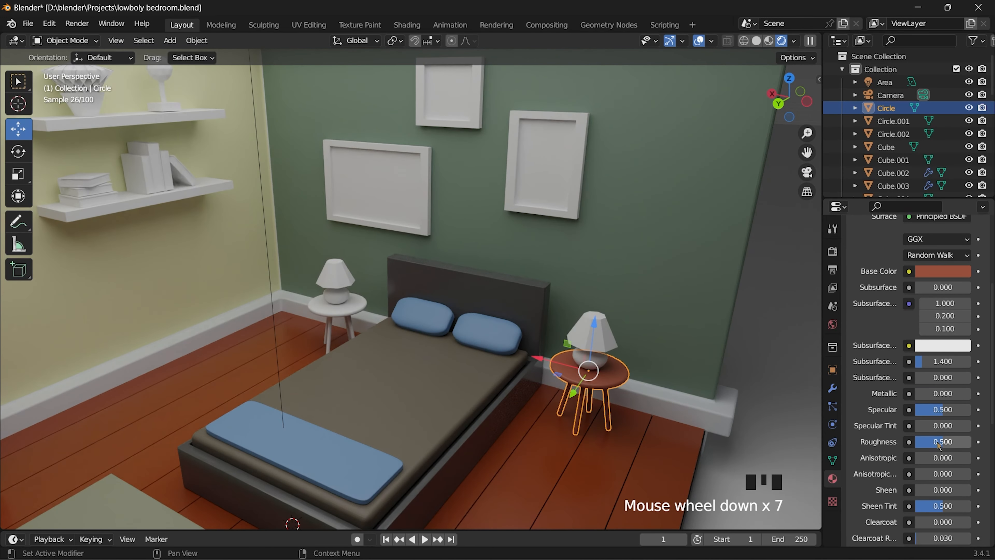
scroll(935, 439, "up", 3)
left_click(943, 333)
left_click_drag(897, 225, 892, 226)
left_click(894, 121)
left_click(857, 304)
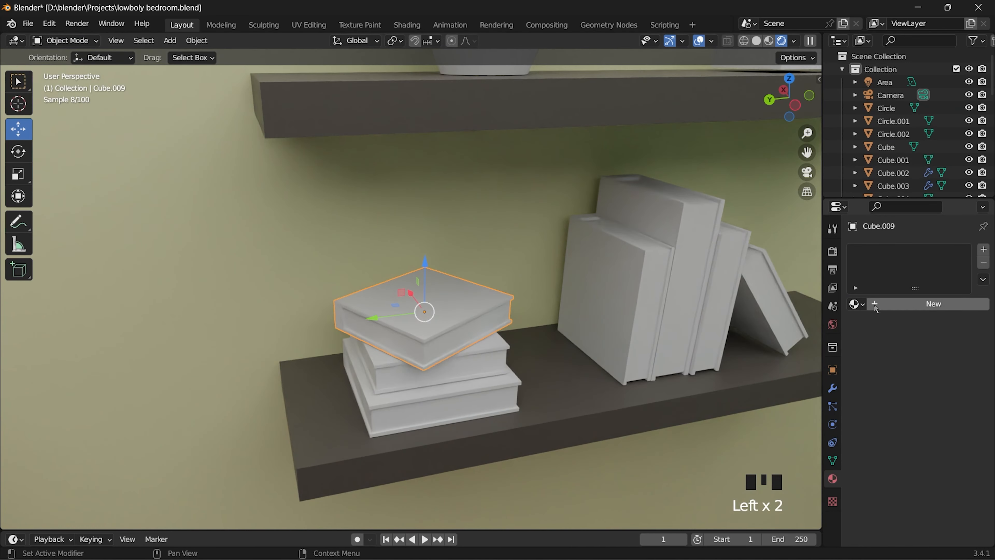
Give the top book of the flat stack on the lower shelf a new material with a blue base colour.
left_click(857, 304)
scroll(813, 391, "down", 10)
left_click(770, 409)
left_click(941, 416)
left_click_drag(916, 278, 932, 266)
scroll(710, 331, "down", 11)
scroll(709, 333, "up", 9)
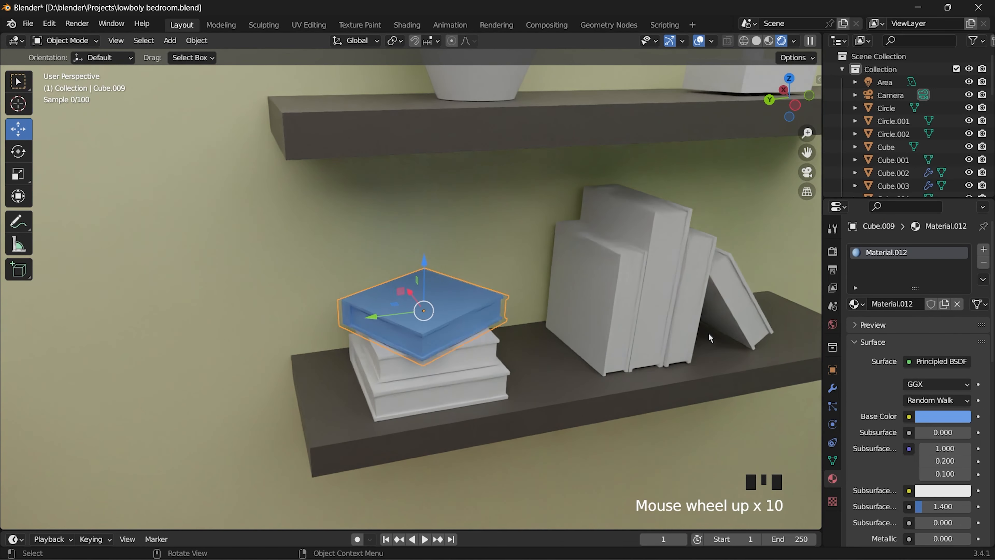
Change the top book's base colour to dark magenta with hue 0.935, saturation 0.911 and value 0.299.
scroll(708, 333, "up", 2)
left_click(929, 416)
left_click_drag(961, 243, 961, 270)
mouse_move(935, 290)
left_mouse_down()
mouse_move(910, 312)
mouse_move(928, 302)
left_mouse_up()
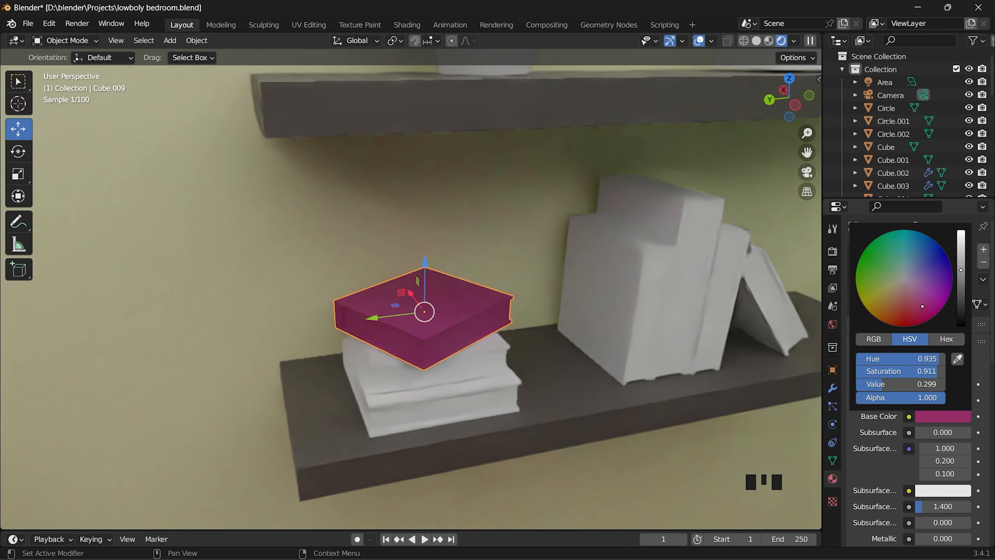
Assign a second, near-white material with value 0.800 to the page faces of the magenta book, and leave mesh editing.
left_click(64, 40)
left_click(60, 55)
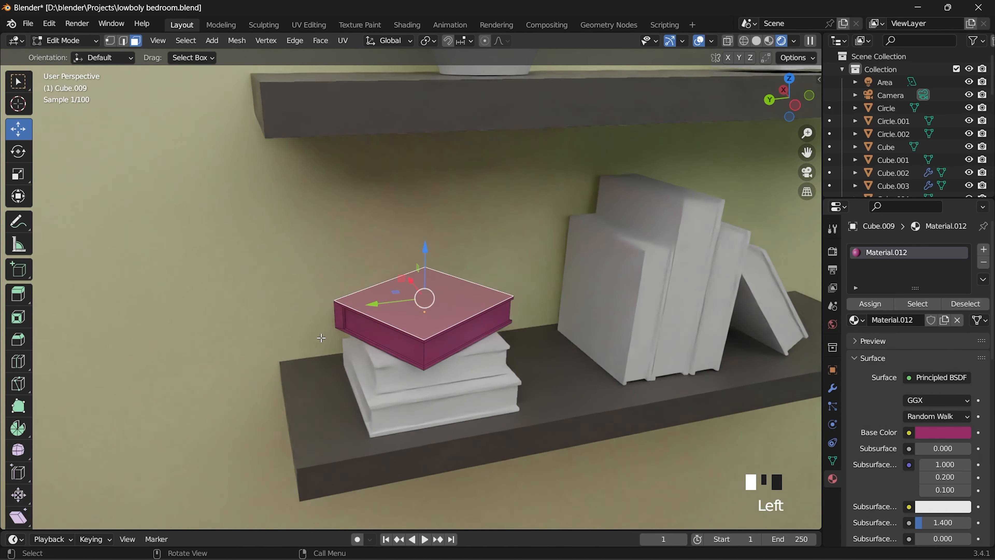
left_click(386, 342)
left_click(445, 346, "shift")
left_click(984, 249)
left_click(881, 341)
left_click(921, 448)
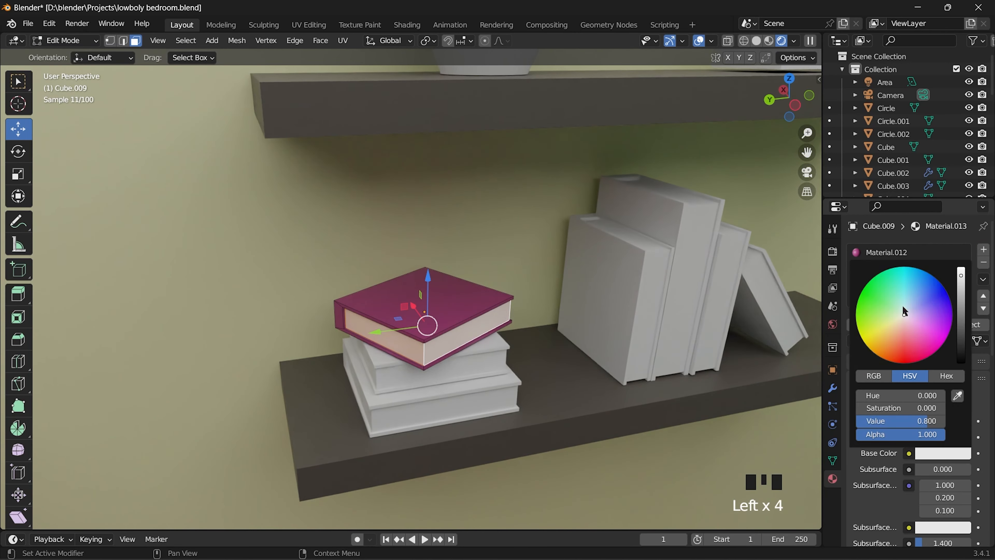
scroll(595, 334, "down", 9)
scroll(595, 335, "up", 7)
scroll(595, 334, "up", 4)
left_click(528, 360)
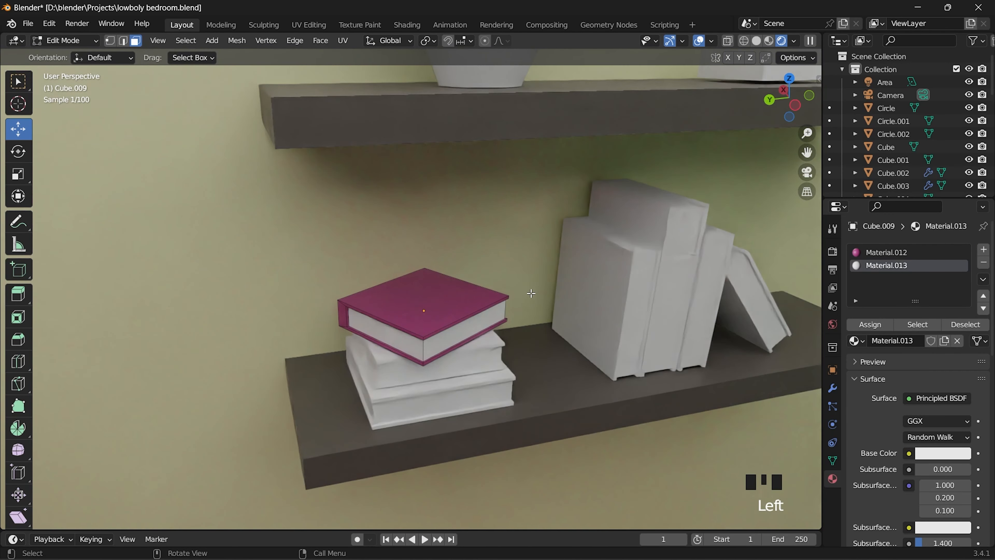
scroll(528, 360, "up", 2)
key("Tab")
scroll(528, 360, "up", 1)
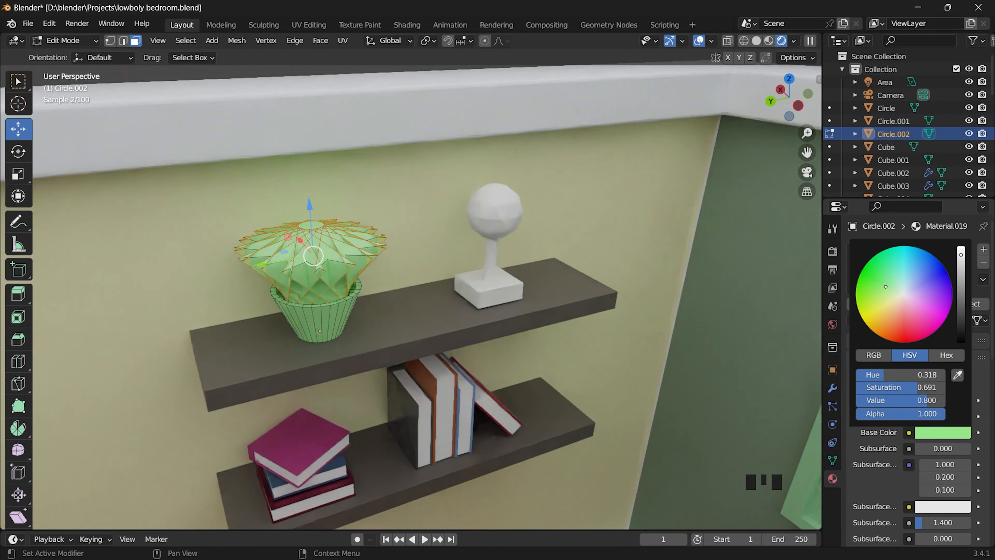
Set the base colour of the plant's leaves to green with hue 0.318, saturation 0.864 and value 0.800.
middle_click_drag(451, 275, 457, 316)
mouse_move(376, 221)
middle_mouse_down()
mouse_move(414, 253)
mouse_move(378, 226)
middle_mouse_up()
key("z")
left_click(258, 233)
left_click_drag(454, 270, 293, 301)
left_click_drag(435, 327, 245, 302, "shift")
middle_click_drag(346, 288, 377, 310)
key("z")
key("z")
left_click(379, 323)
left_click(940, 432)
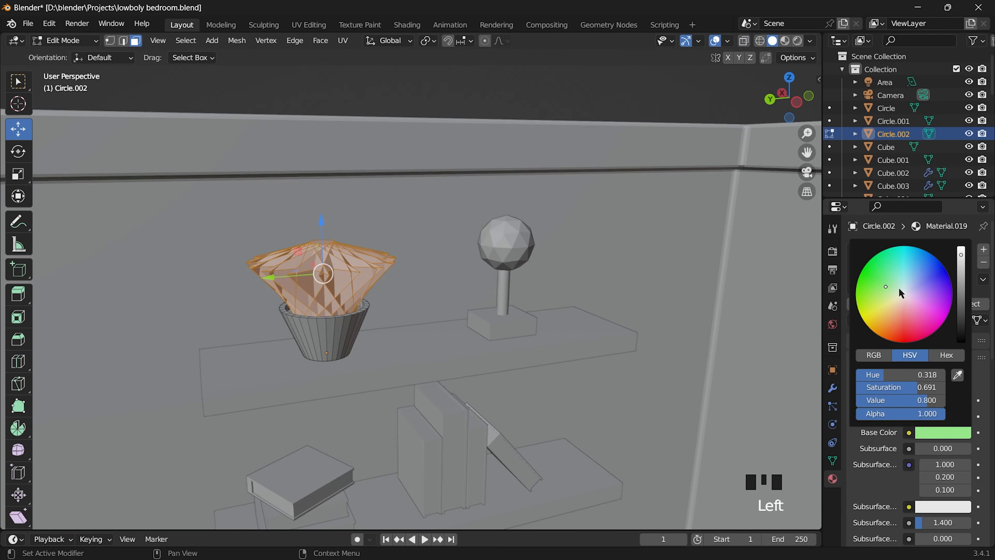
left_click(901, 293)
left_click(797, 40)
left_click(940, 432)
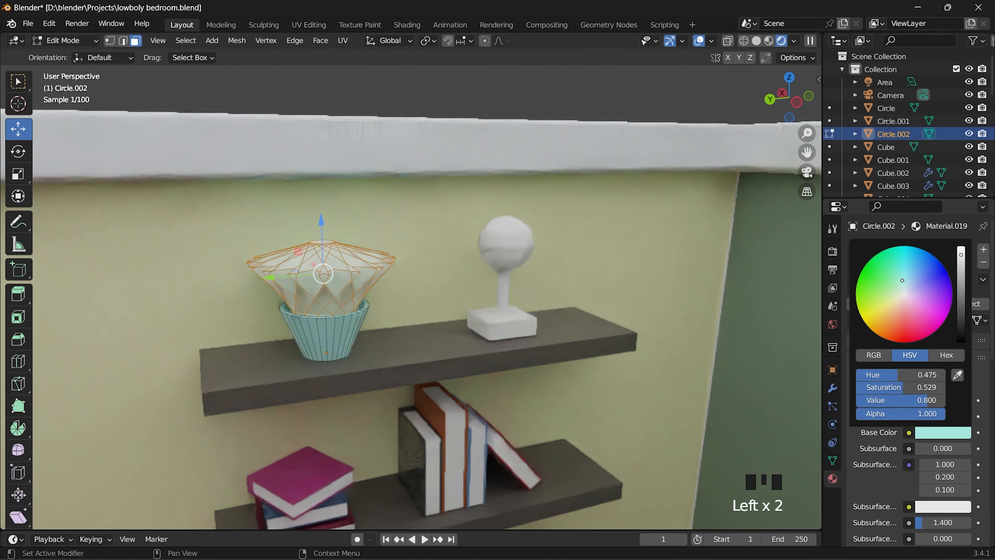
left_click_drag(881, 273, 877, 285)
Add a second material slot to the plant and assign a new yellow material to the faces of its pot.
left_click(983, 250)
left_click(324, 338)
middle_click_drag(447, 419, 427, 387)
key("z")
left_click_drag(271, 334, 422, 403)
left_click(943, 454)
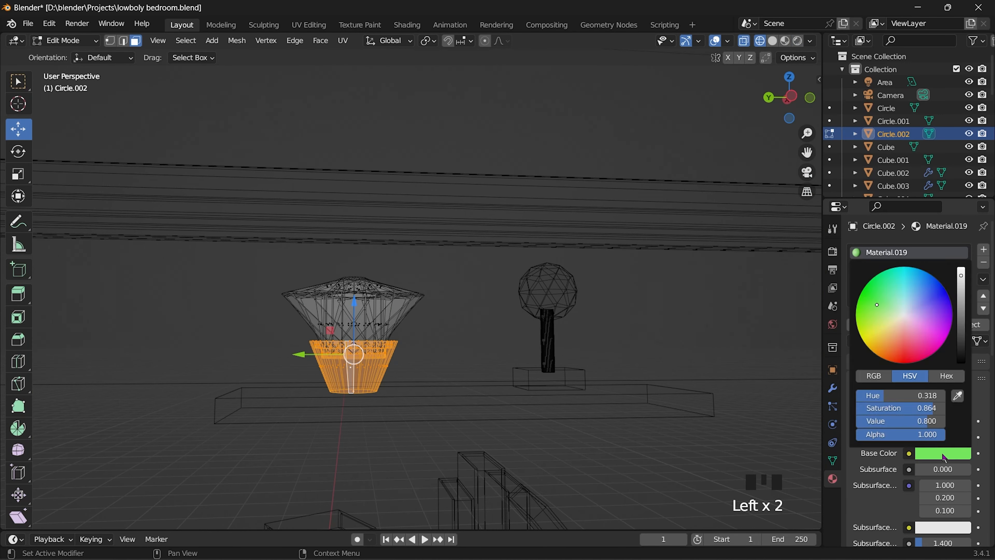
left_click(882, 266)
left_click(873, 325)
left_click(901, 341)
left_click(926, 453)
left_click(882, 336)
left_click(870, 325)
Change the plant pot's material to a black base colour with roughness 0.000, checking it in rendered shading.
key("z")
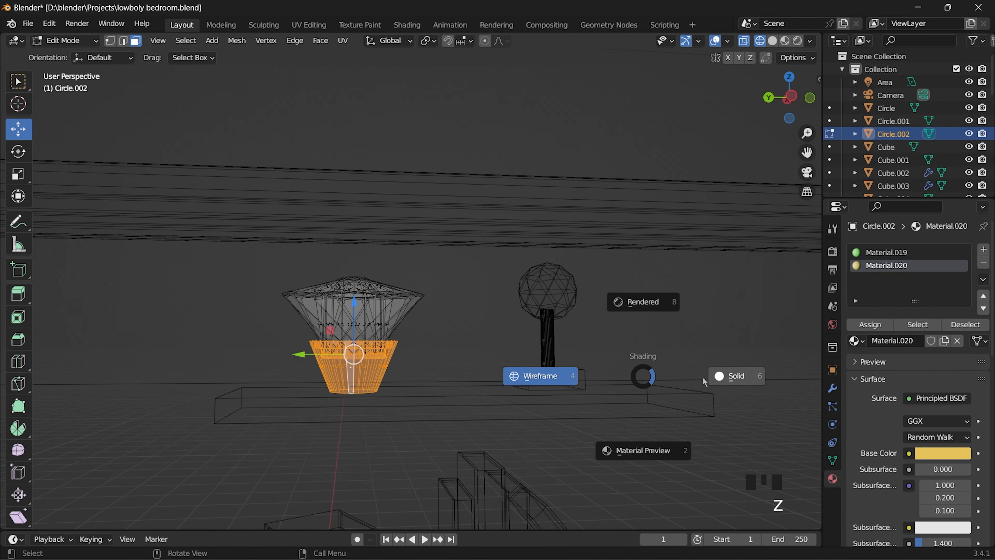
middle_click_drag(541, 329, 580, 349)
key("z")
middle_click_drag(392, 290, 424, 325)
left_click(385, 330)
middle_click_drag(341, 333, 313, 303)
left_click(927, 454)
left_click_drag(888, 335, 893, 324)
left_click_drag(960, 289, 960, 364)
scroll(900, 446, "down", 8)
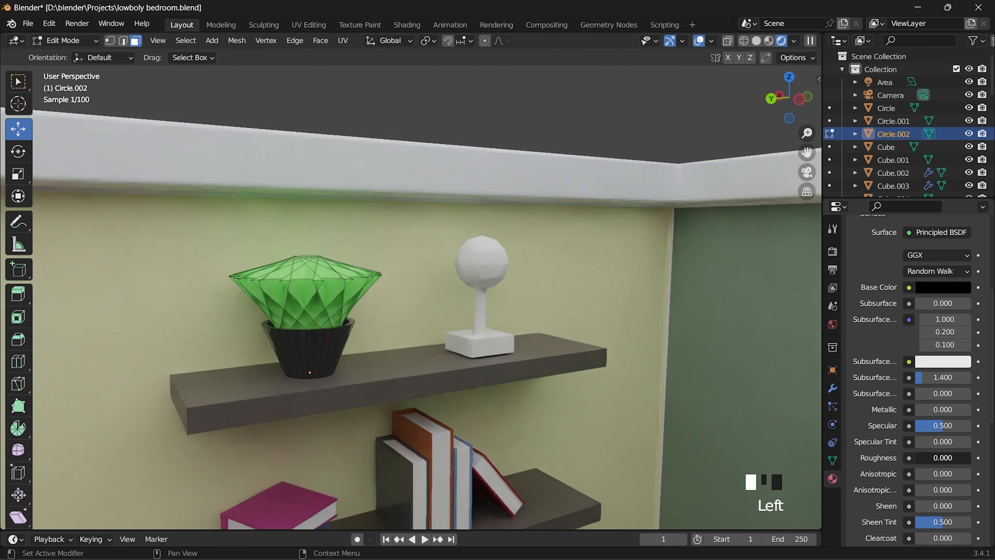
scroll(392, 298, "down", 1)
Shift the leaf material's base colour to a more saturated, slightly darker green.
middle_click_drag(353, 289, 347, 295)
left_click(294, 276)
scroll(313, 279, "up", 1)
scroll(873, 327, "up", 6)
left_click(929, 411)
mouse_move(877, 268)
left_mouse_down()
mouse_move(869, 286)
mouse_move(874, 256)
left_mouse_up()
mouse_move(961, 234)
left_mouse_down()
mouse_move(961, 283)
mouse_move(961, 242)
left_mouse_up()
Apply the existing purple-grey Material.025 to the uncoloured bedside lamp and open its mesh for editing.
left_click(878, 314)
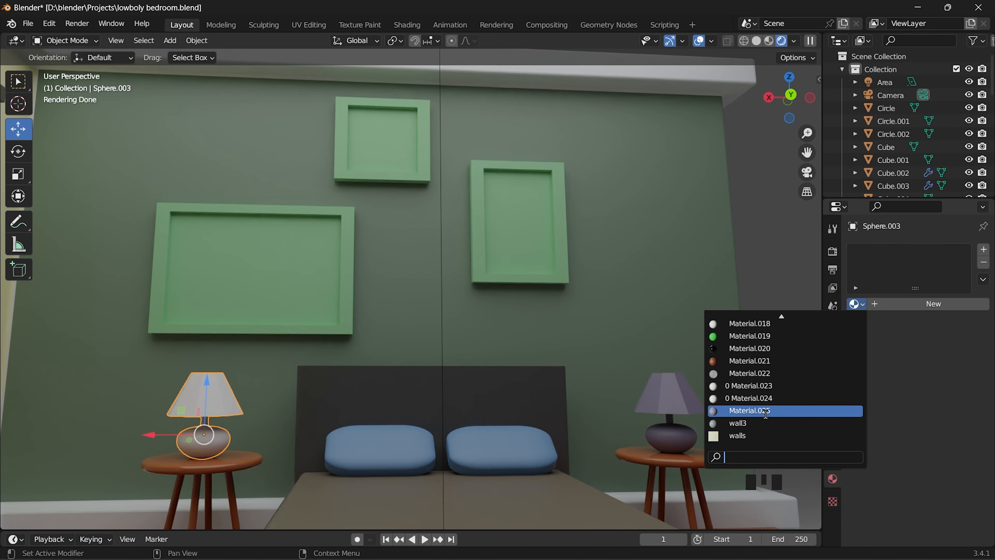
left_click(736, 410)
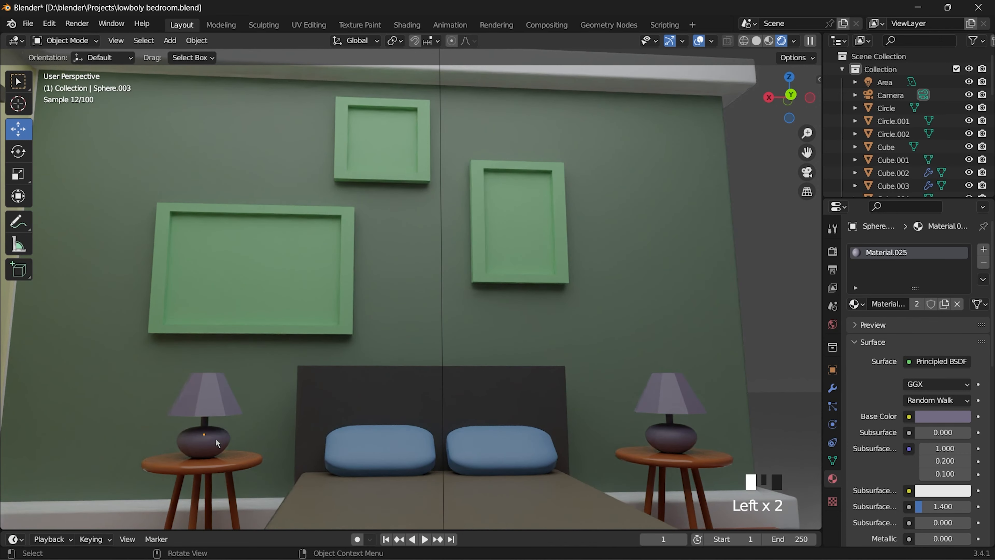
key("Tab")
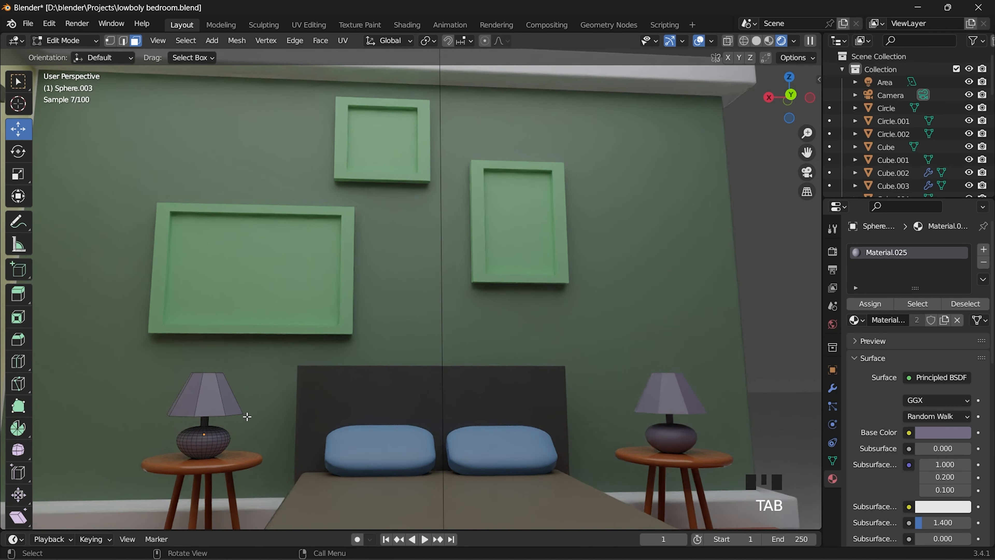
Give the other lamp's shade the new Material.026 with a white Emission surface, and adjust the emission strength.
left_click(875, 329)
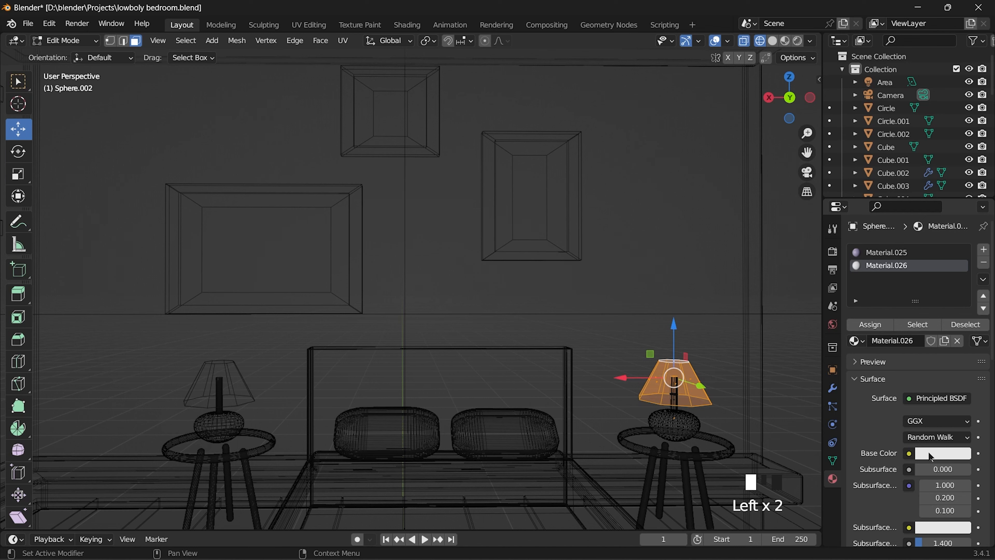
left_click(922, 398)
left_click(860, 145)
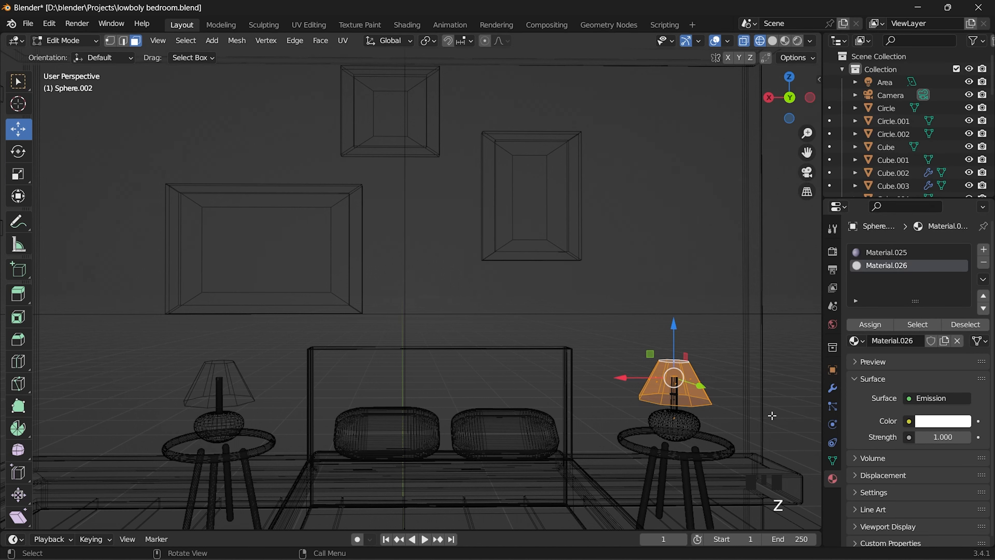
key("z")
left_click(589, 375)
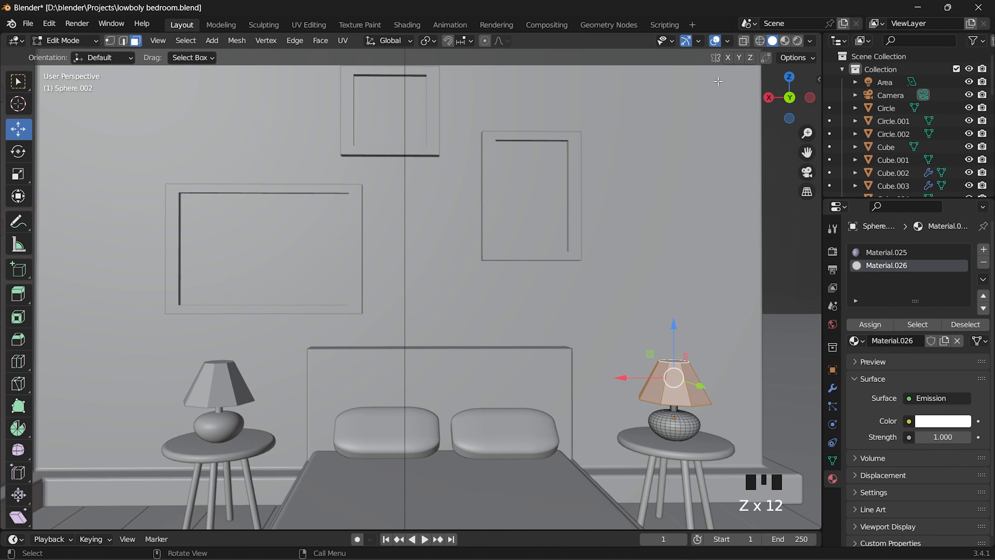
left_click(796, 41)
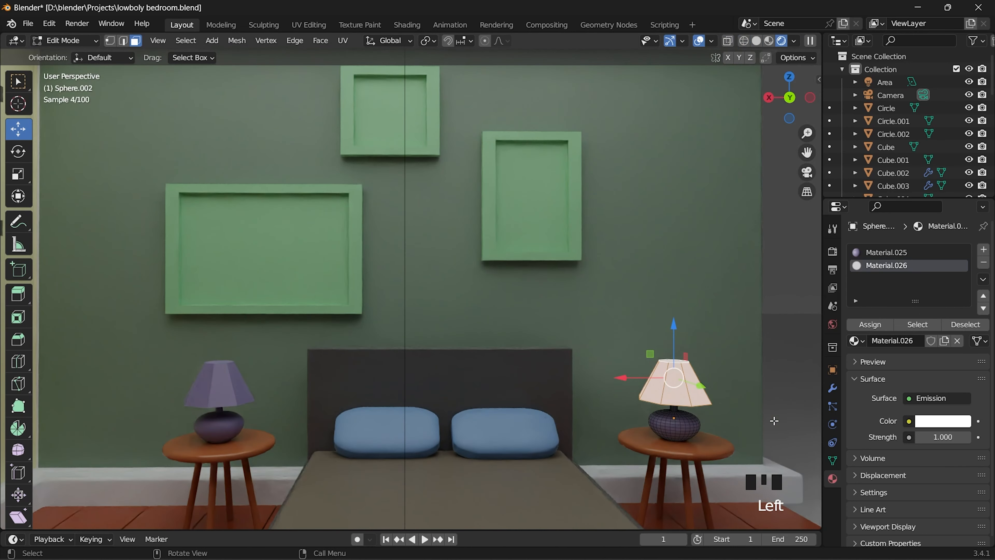
middle_click_drag(793, 405, 843, 426)
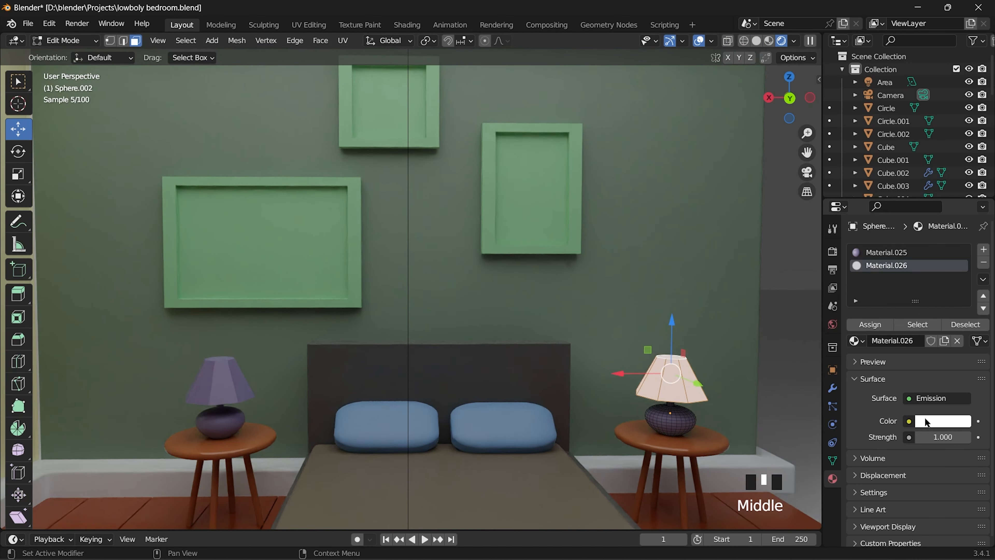
left_click_drag(938, 438, 957, 437)
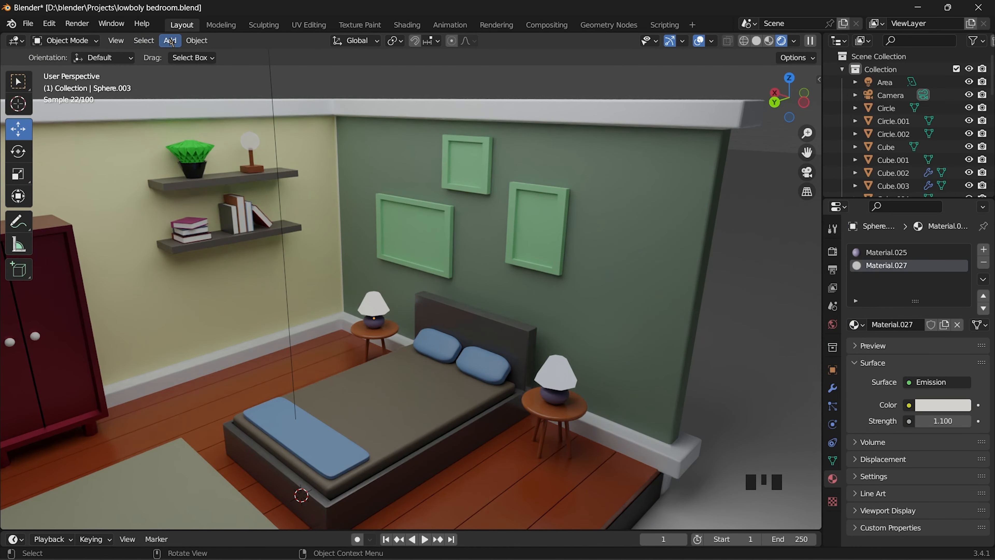
Import Majnu bhai painting.jpg from D:\Random images as an image plane.
left_click(171, 41)
mouse_move(203, 200)
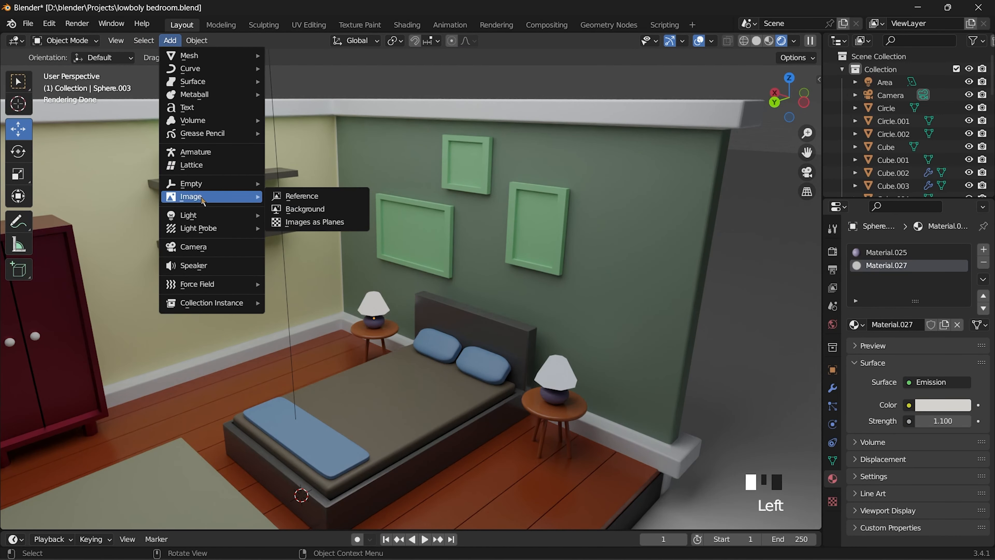
left_click(299, 228)
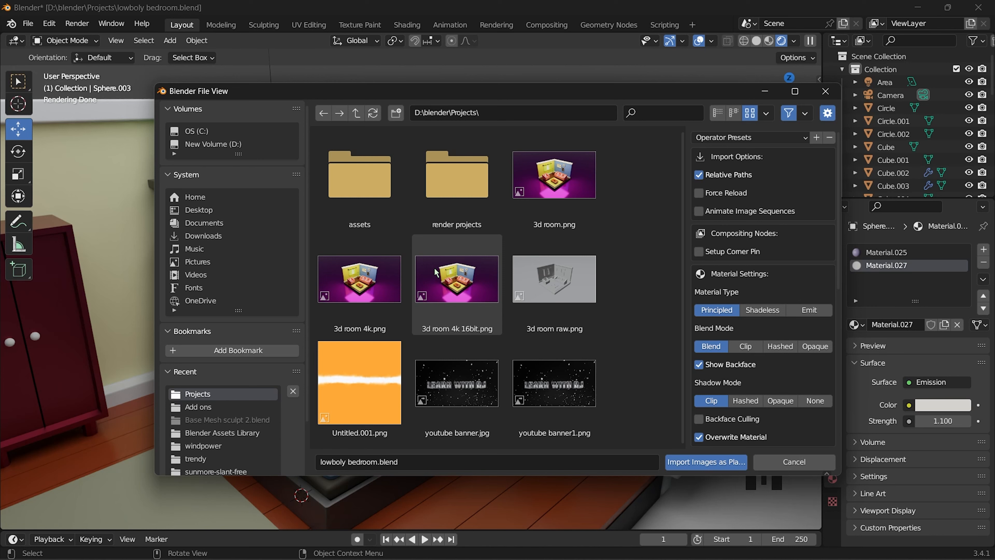
left_click(211, 144)
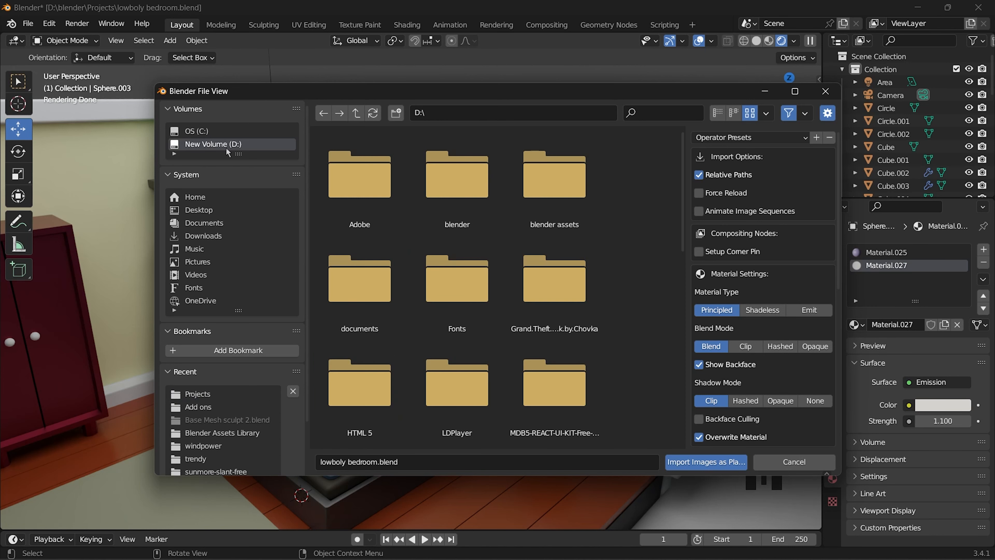
scroll(439, 238, "down", 5)
scroll(438, 236, "down", 1)
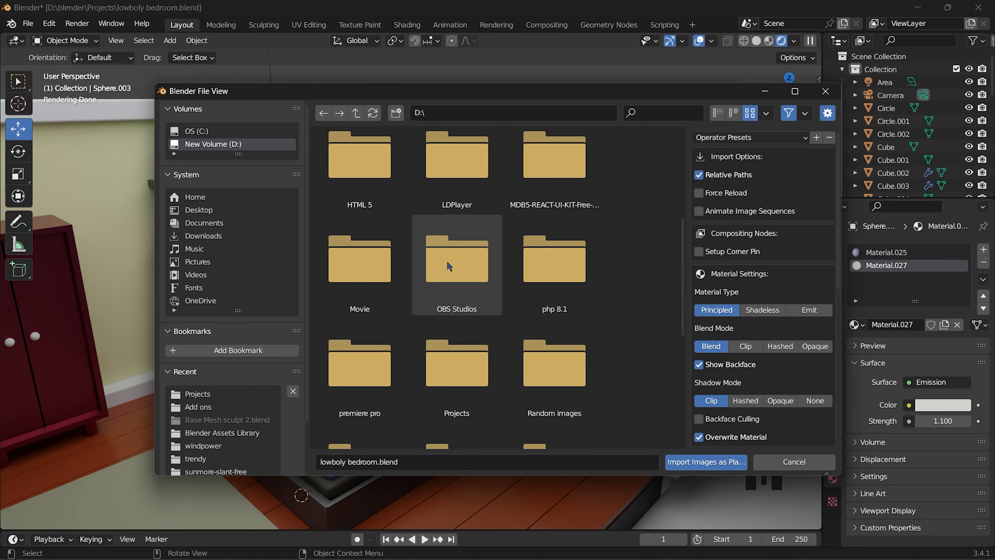
double_click(539, 369)
scroll(513, 283, "down", 10)
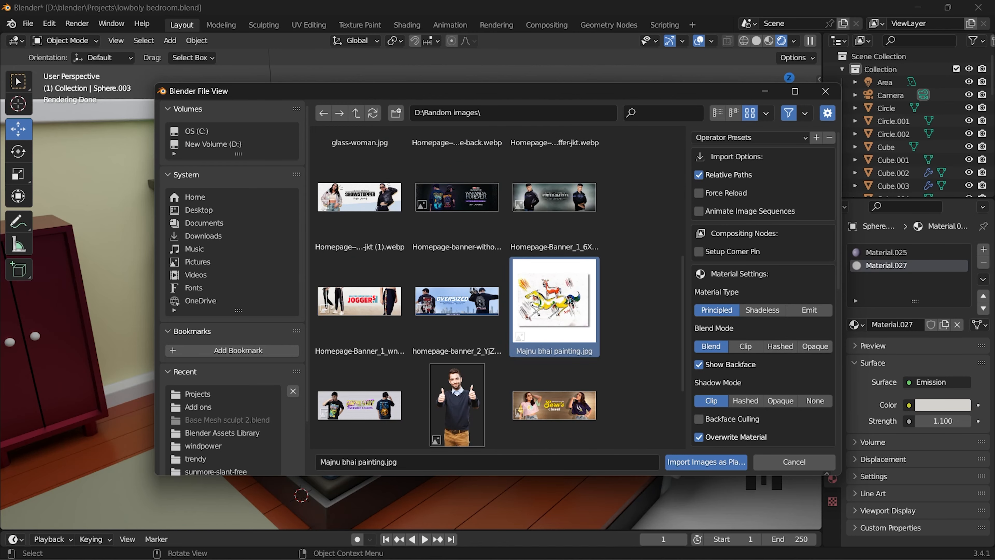
left_click(683, 466)
Place the painting plane upright over the wide picture frame, at about X 1.12 m and Z 2.50 m, scaled to 1.608.
scroll(385, 374, "down", 2)
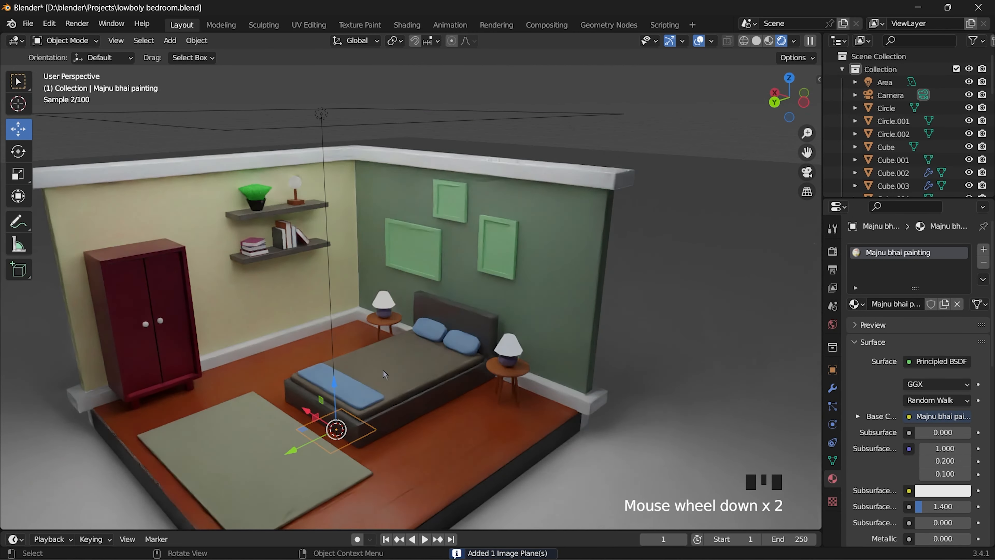
left_click_drag(339, 395, 325, 279)
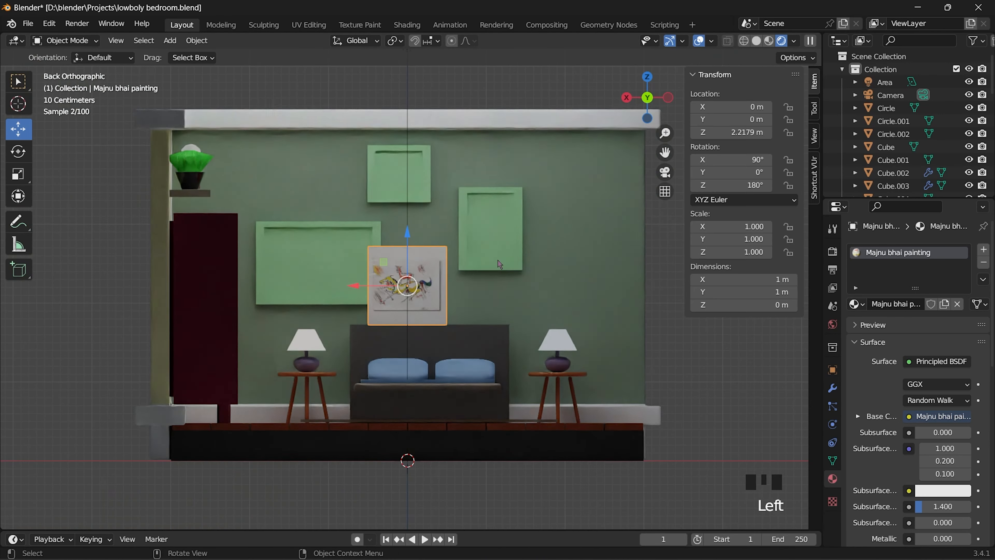
left_click_drag(356, 286, 270, 286)
left_click_drag(321, 234, 321, 214)
key("s")
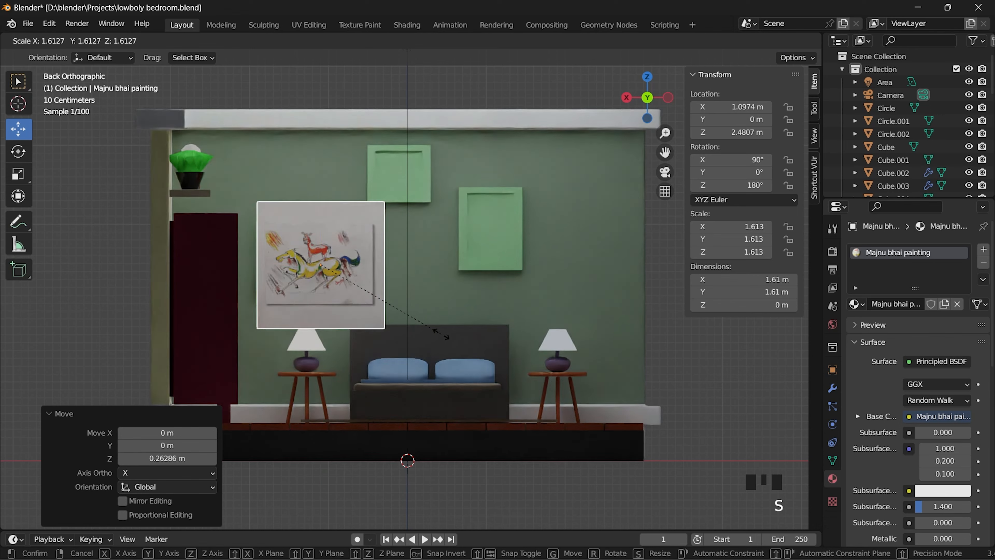
left_click(405, 264)
key("Left")
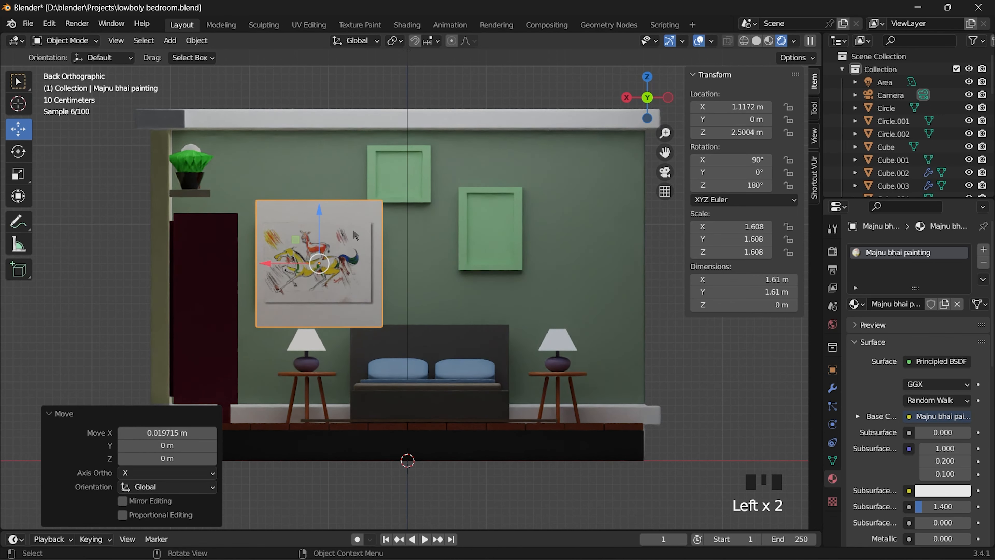
key("Tab")
key("ctrl+r")
left_click(382, 262)
key("ctrl+z")
Add a centred horizontal loop cut to the painting plane and bevel it into a band fitting the frame's height.
key("ctrl+r")
left_click(382, 263)
right_click(382, 263)
key("ctrl+b")
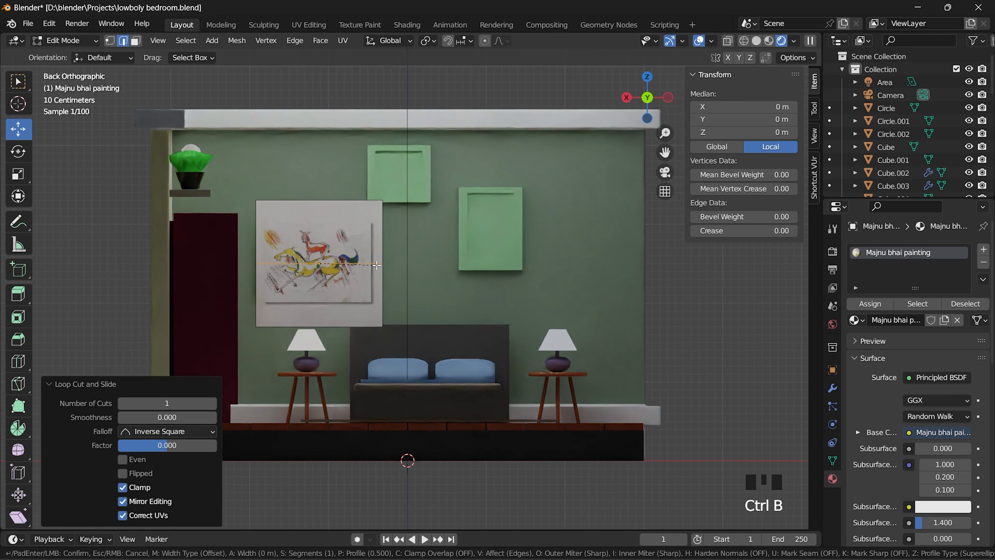
left_click(389, 313)
Delete the painting's face strips above and below the central band.
left_click(356, 210)
left_click(341, 214)
left_click(137, 41)
left_click(282, 315)
key("x")
left_click(282, 344)
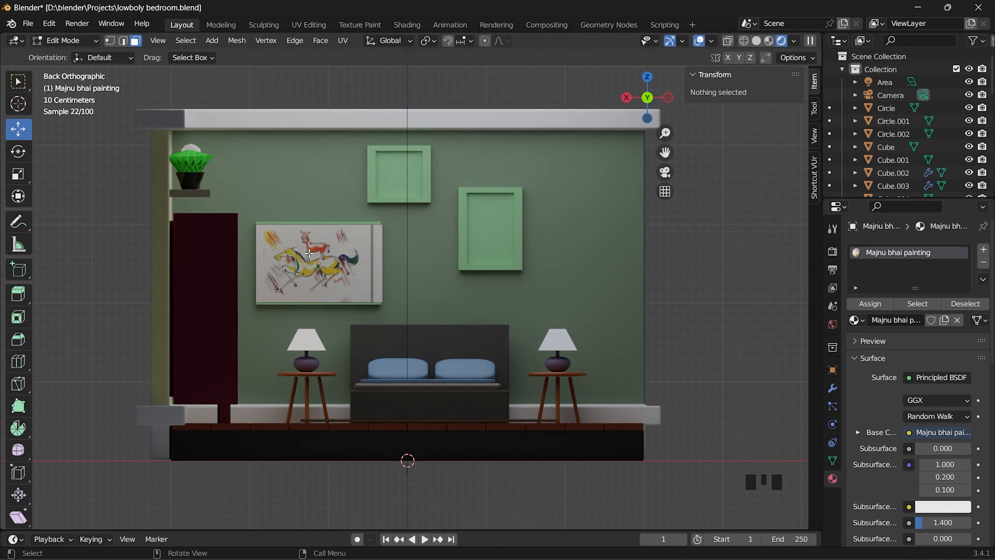
Add a vertical loop cut near the painting's centre and bevel it outwards almost to the frame's side edges.
key("ctrl+r")
left_click(319, 235)
right_click(318, 235)
key("ctrl+b")
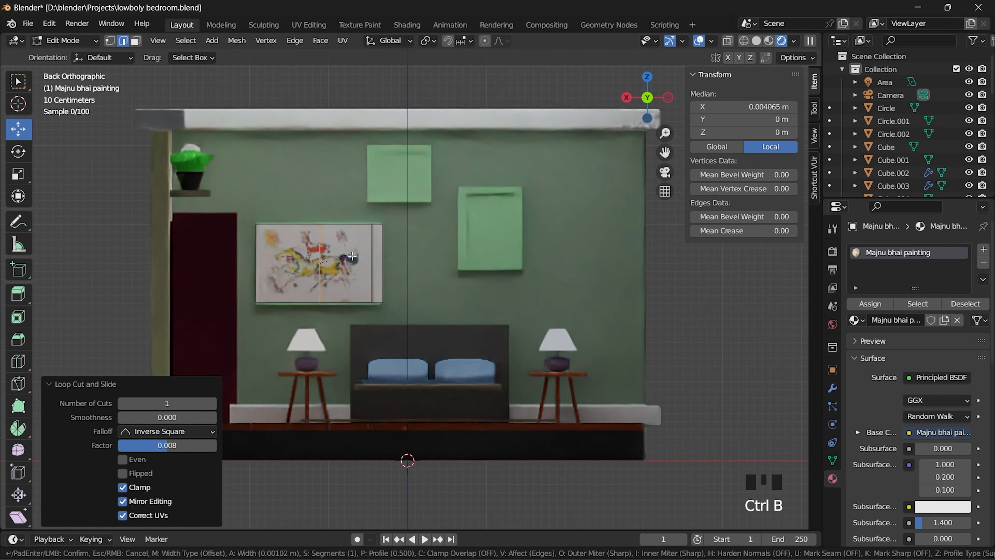
left_click(407, 283)
Delete the narrow face strips at the painting's two side edges.
left_click(367, 247)
left_click(136, 41)
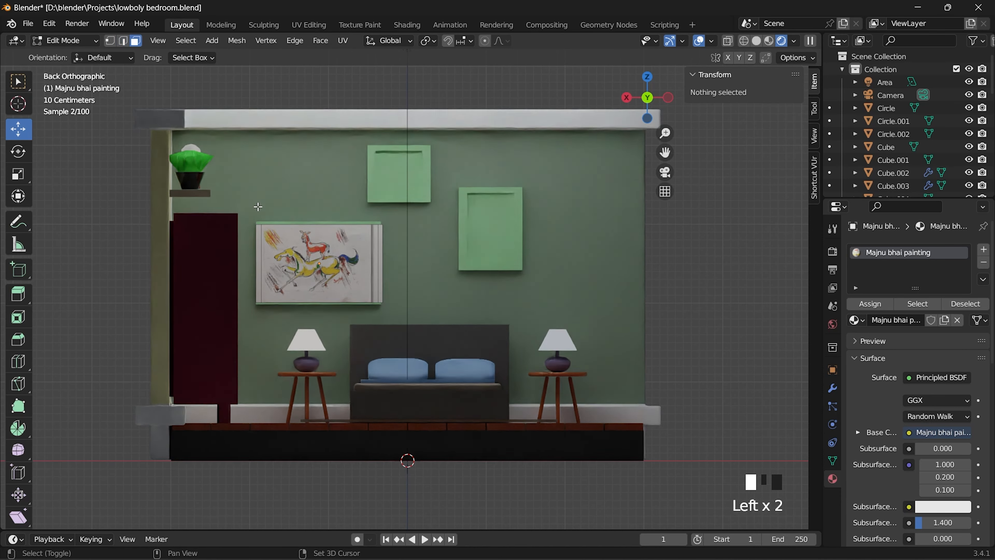
scroll(313, 251, "up", 4)
middle_click_drag(251, 251, 298, 251, "shift")
left_click(146, 247, "shift")
left_click(399, 256, "shift")
key("x")
left_click(367, 282)
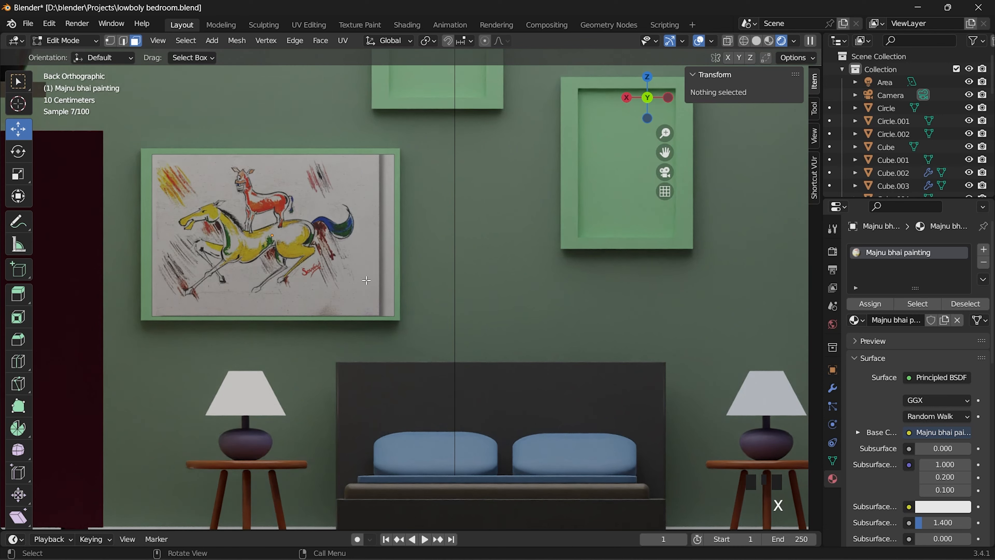
Add a vertical loop cut along the grey shadow line near the painting's right edge and delete the strip beyond it.
key("ctrl+r")
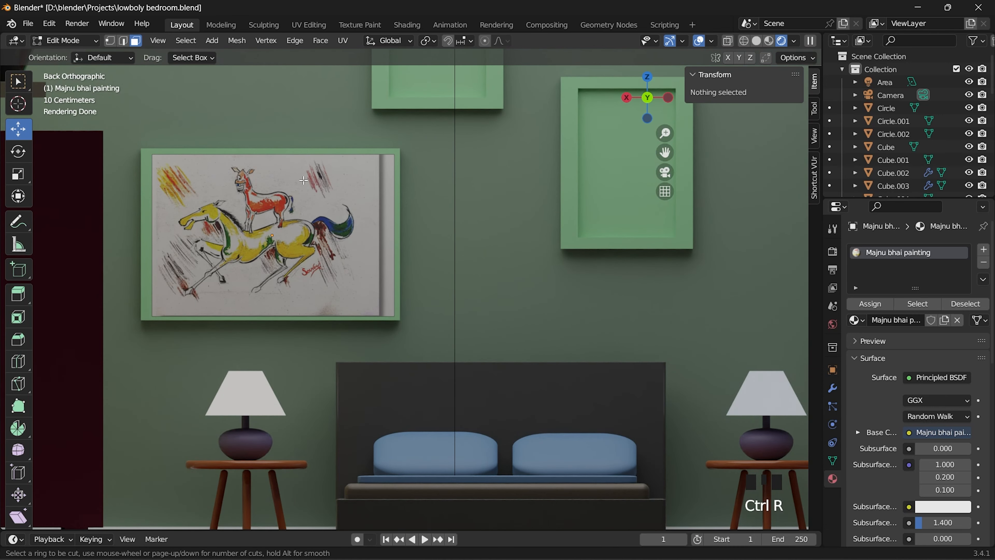
left_click(278, 173)
left_click(379, 172)
left_click(137, 41)
left_click(386, 216)
key("x")
left_click(382, 216)
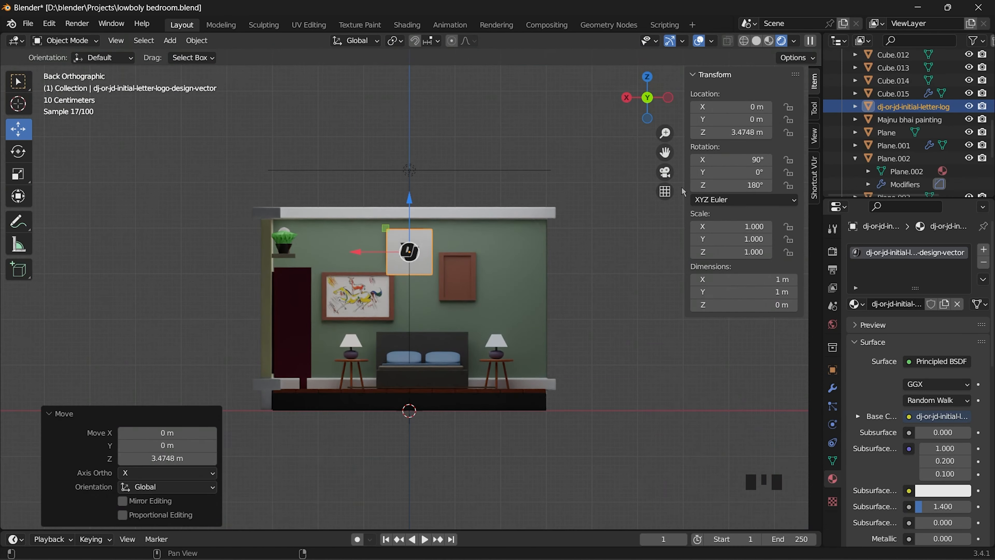
Move the DJ logo image in front of the small upper wall frame, to about X 0.10 m, Y -2.82 m, Z 3.61 m.
left_click(370, 247)
left_click(370, 247)
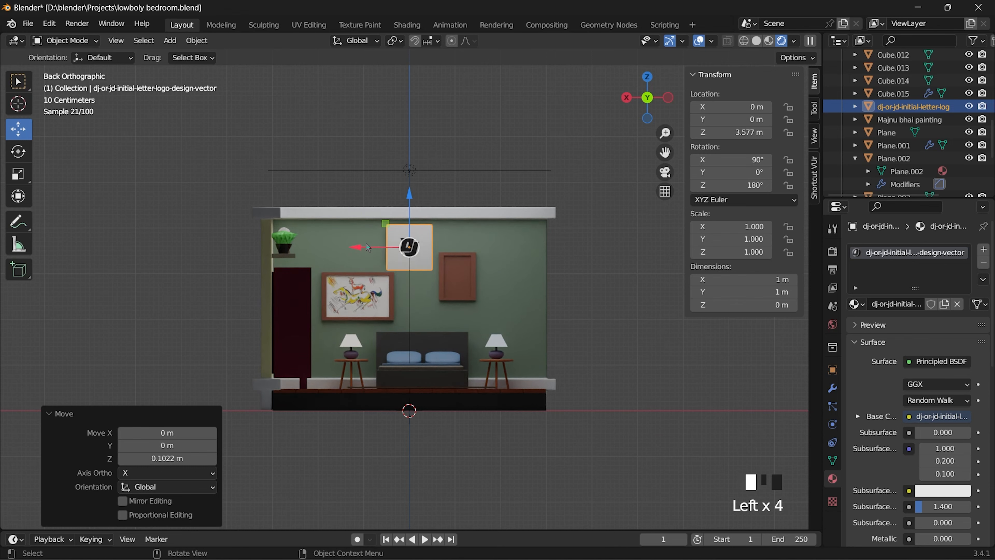
key("g")
key("y")
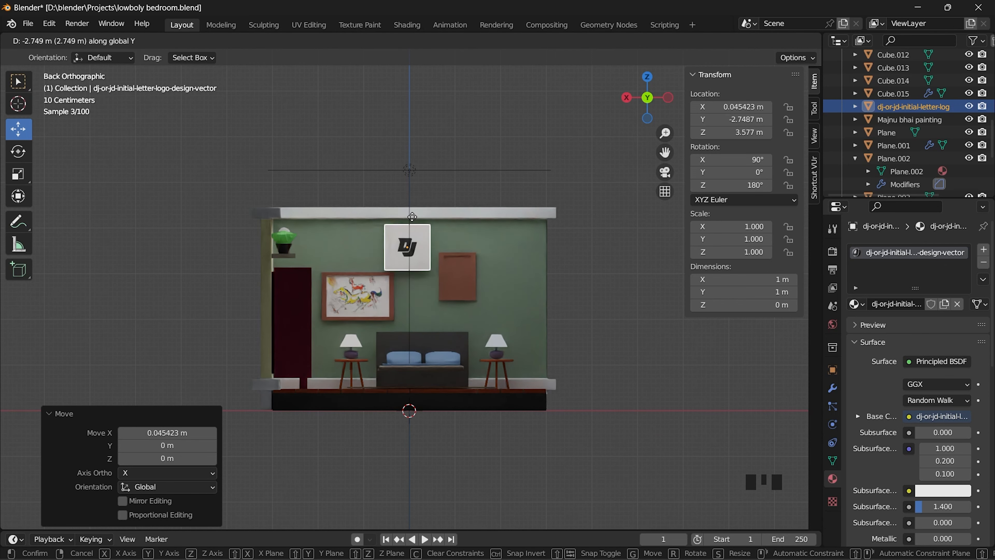
left_click(413, 217)
left_click_drag(370, 247, 367, 248)
left_click_drag(405, 199, 405, 198)
scroll(407, 238, "up", 3)
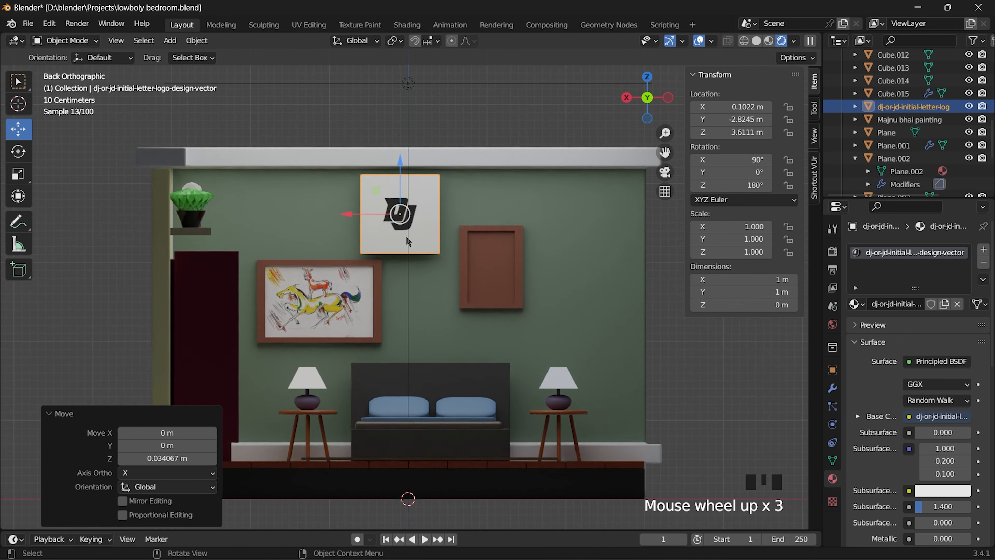
Push the logo image back along the Y axis to about -2.96 m, into the small frame's opening.
key("g")
key("y")
left_click(400, 266)
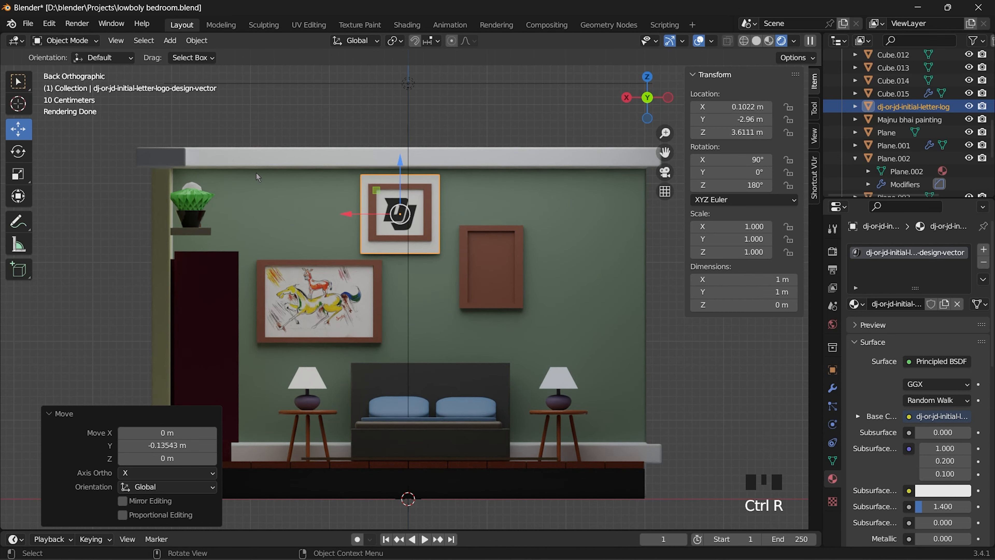
Add a centred vertical loop cut to the logo image and bevel it outwards to the frame's inner side edges.
key("Tab")
key("ctrl+r")
left_click(393, 180)
right_click(394, 180)
key("ctrl+b")
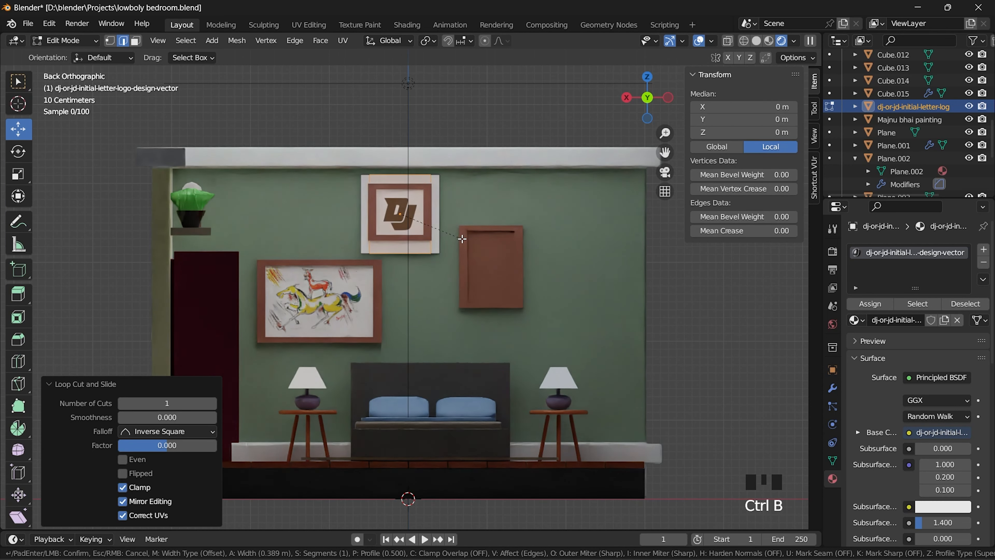
left_click(456, 236)
Delete the logo image's two side face strips that extend beyond the frame's opening.
left_click(439, 235)
left_click(377, 248, "shift")
key("3")
left_click(374, 248, "shift")
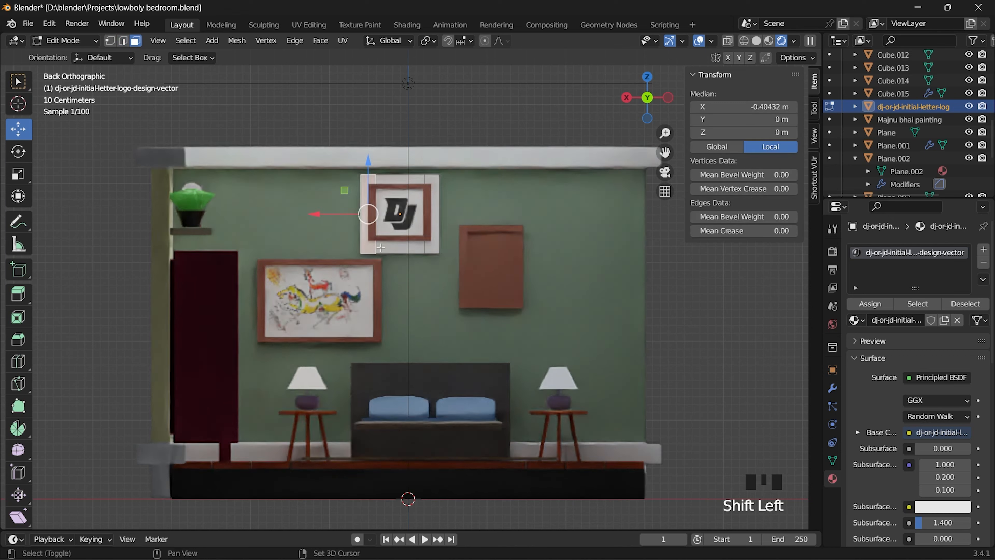
key("x")
left_click(376, 258)
Add a centred horizontal loop cut to the logo image and bevel it towards the frame's upper and lower inner edges.
key("ctrl+r")
left_click(413, 213)
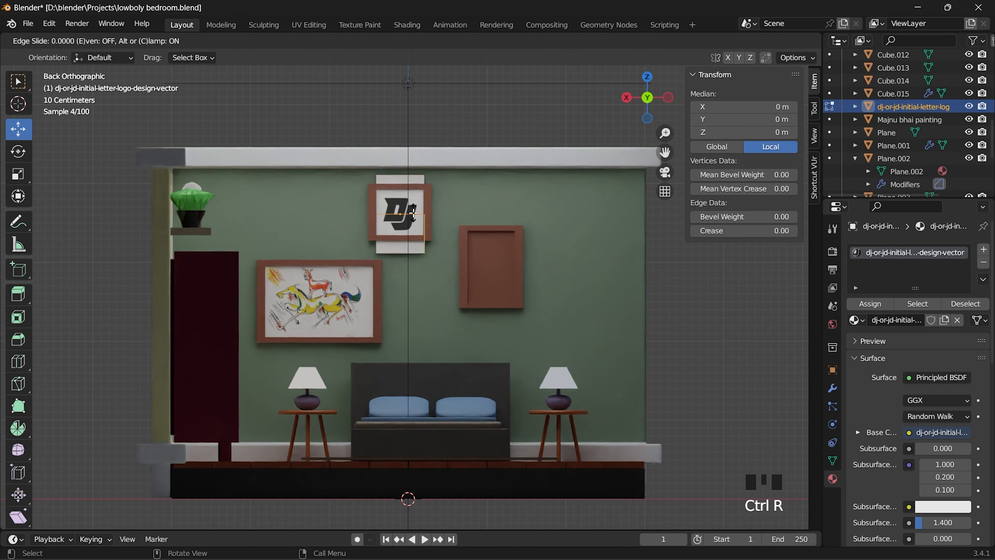
right_click(413, 213)
key("ctrl+b")
left_click(430, 239)
Delete the logo image's face strips above and below the central band.
left_click(425, 214)
left_click(139, 42)
left_click(411, 214, "shift")
key("x")
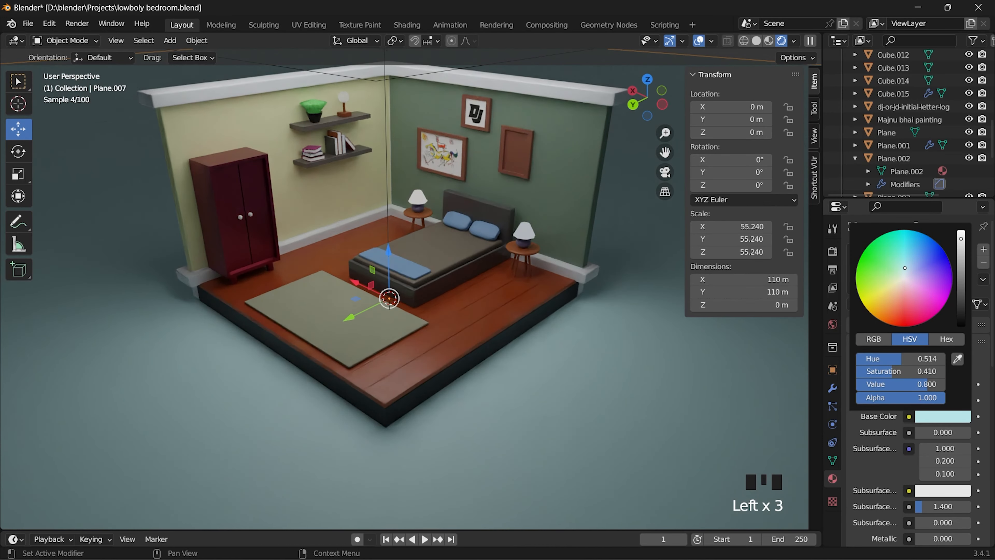
Change the large ground plane's base colour to a pale cyan and hide the viewport sidebar.
left_click_drag(905, 267, 905, 258)
middle_click_drag(701, 377, 707, 370)
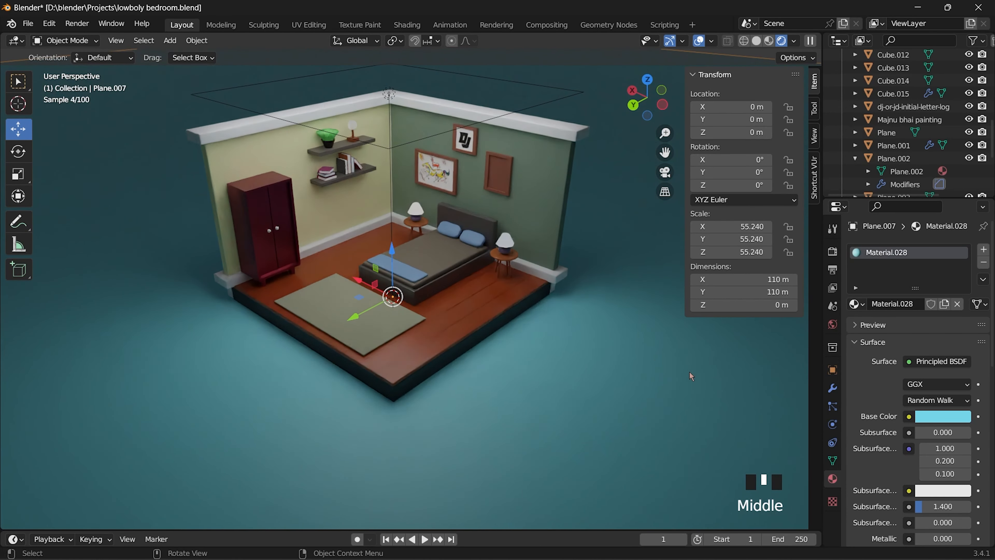
left_click(706, 75)
left_click(943, 417)
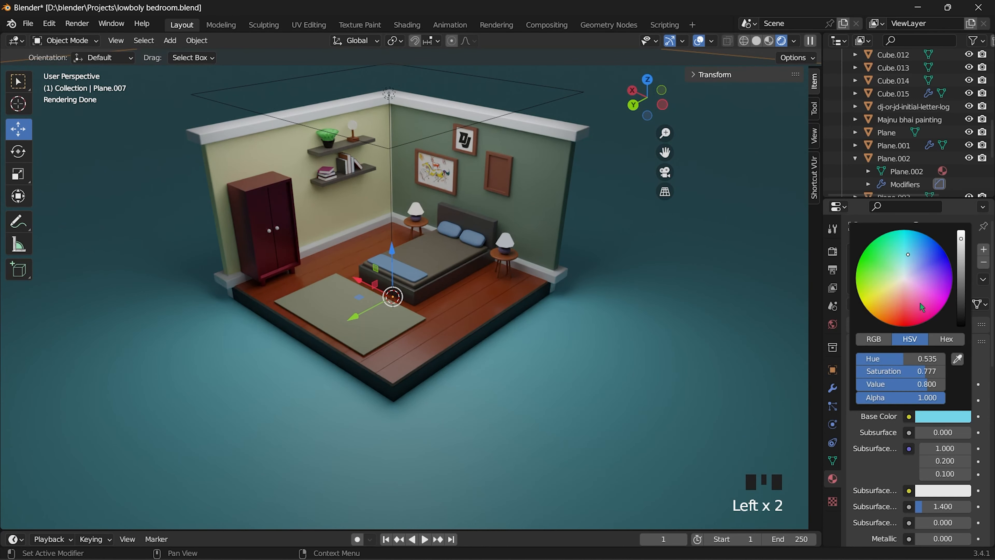
left_click(925, 271)
left_click_drag(925, 271, 905, 269)
key("n")
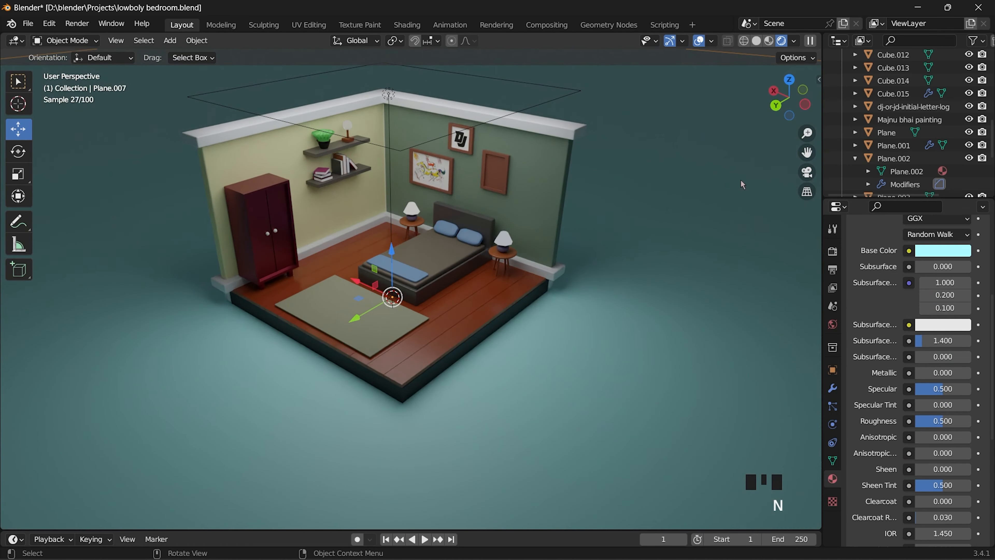
Examine the whole room in an orthographic corner view, both close up and from far away.
left_click(811, 191)
middle_click_drag(486, 316, 482, 293)
scroll(482, 300, "up", 1)
middle_click_drag(483, 276, 696, 278, "shift")
left_click(710, 263)
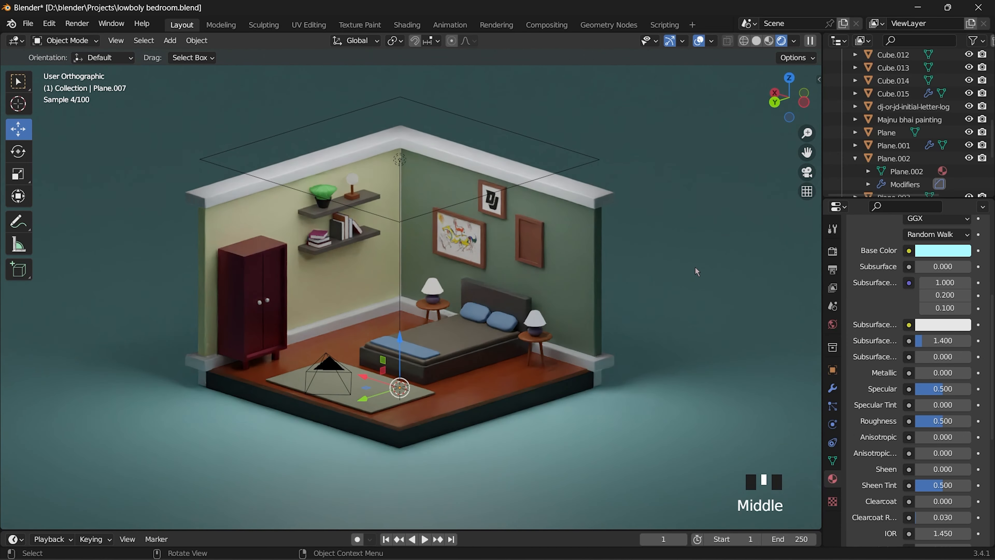
scroll(609, 178, "down", 9)
left_click(562, 267)
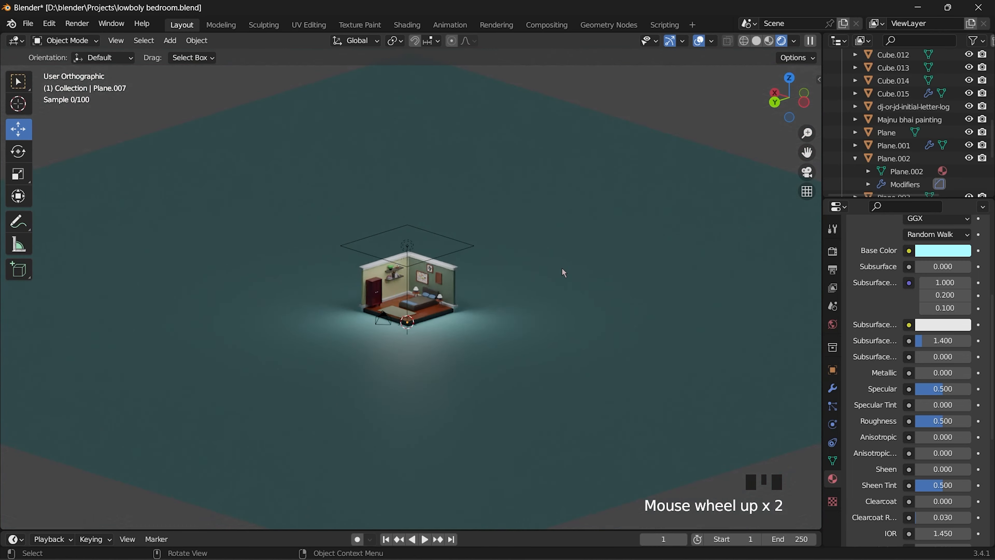
scroll(563, 272, "up", 9)
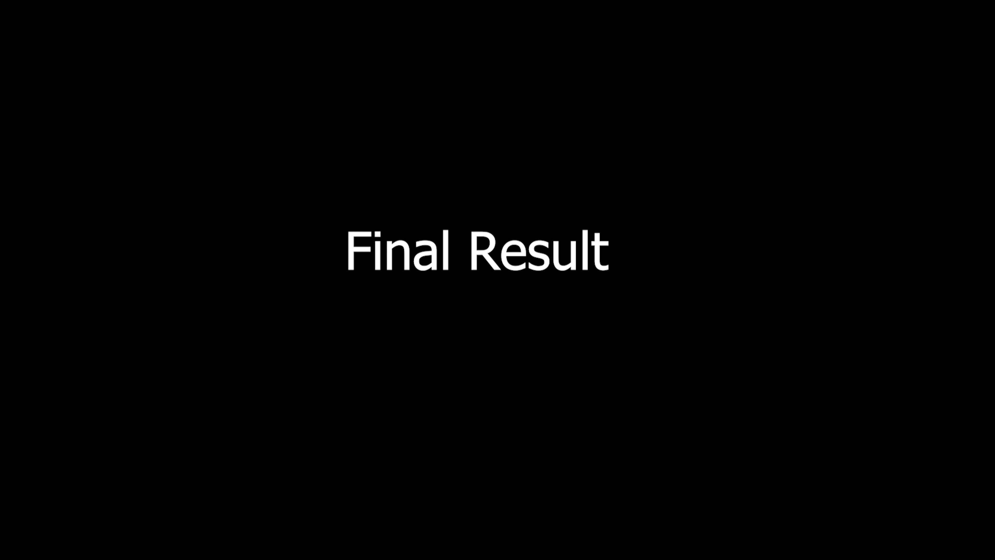